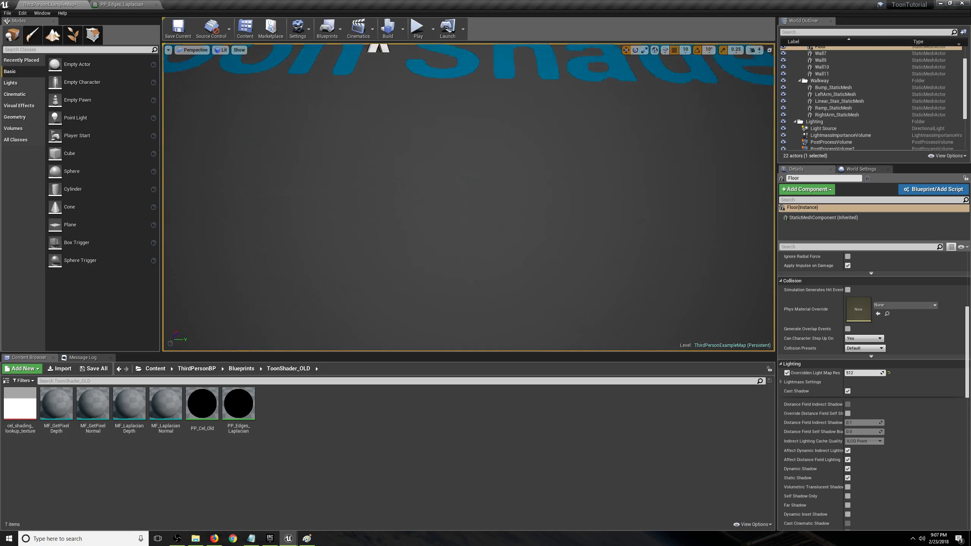
Play the level and run the character over the ramps and walkway to examine the cartoon shading, ending the play session
scroll(438, 130, down, 3)
click(418, 29)
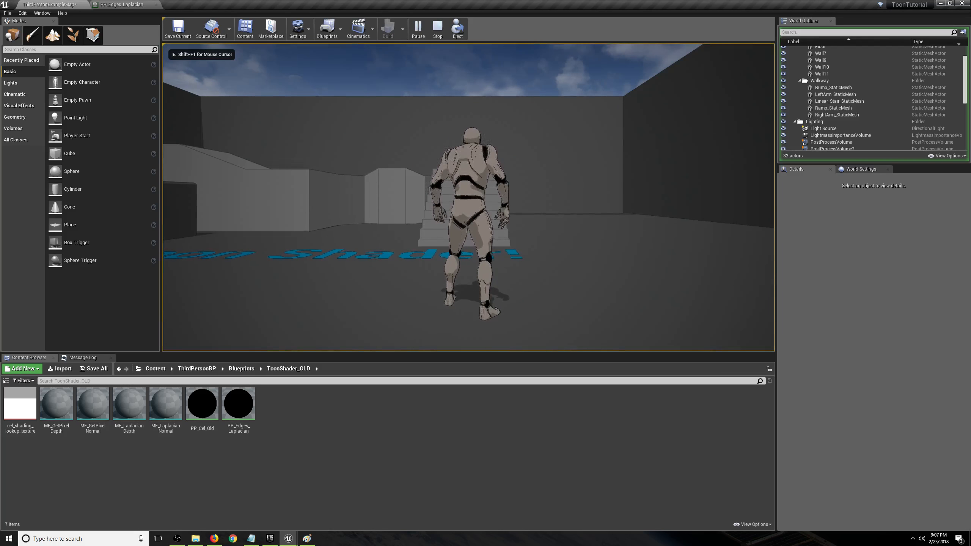
key(w)
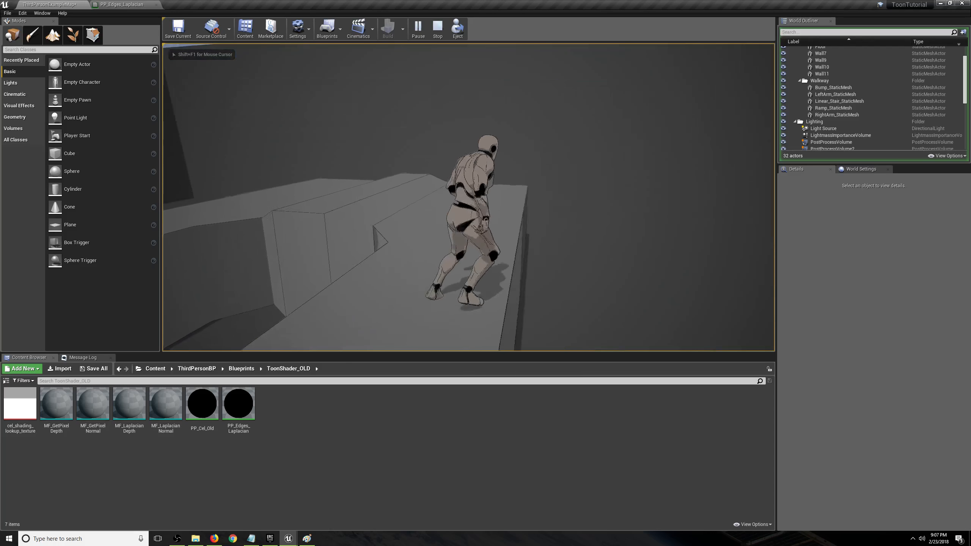
key(w)
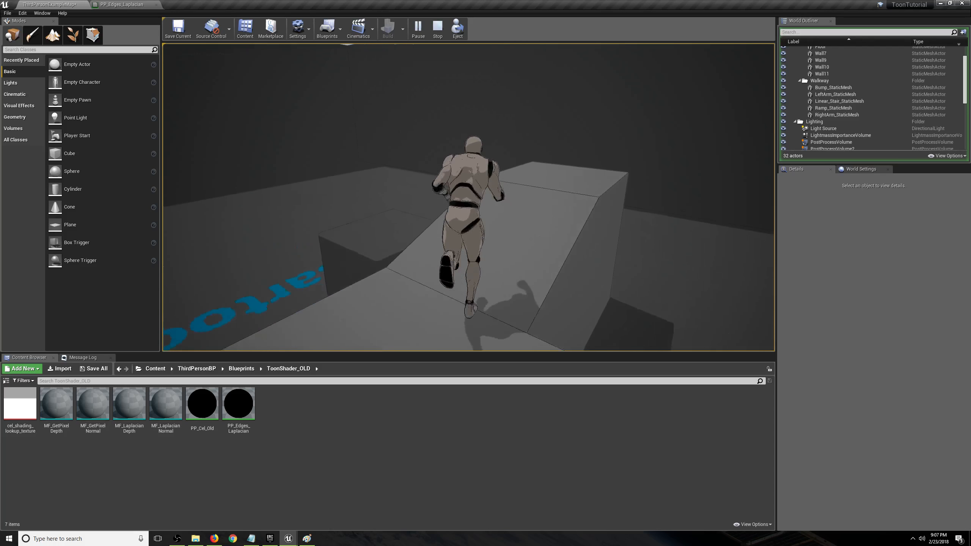
key(w)
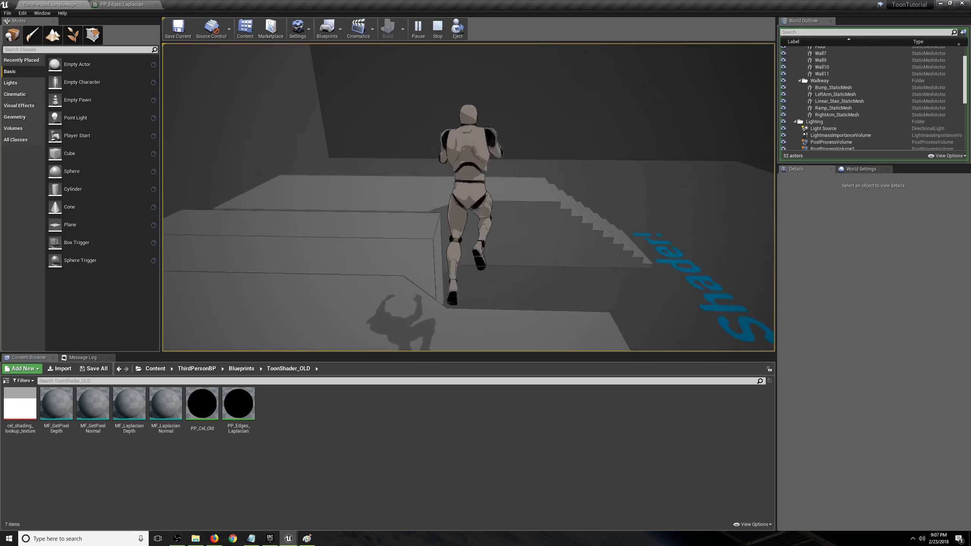
key(w)
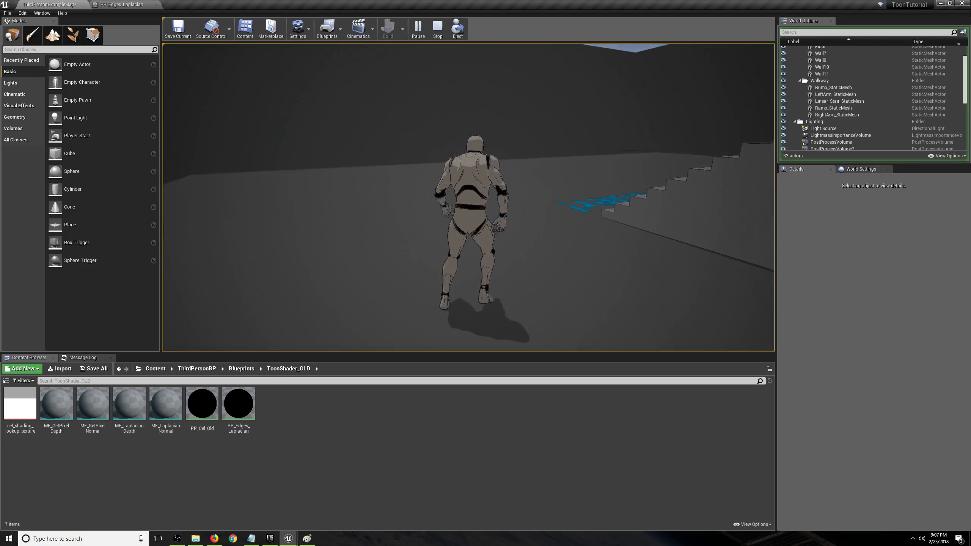
key(w)
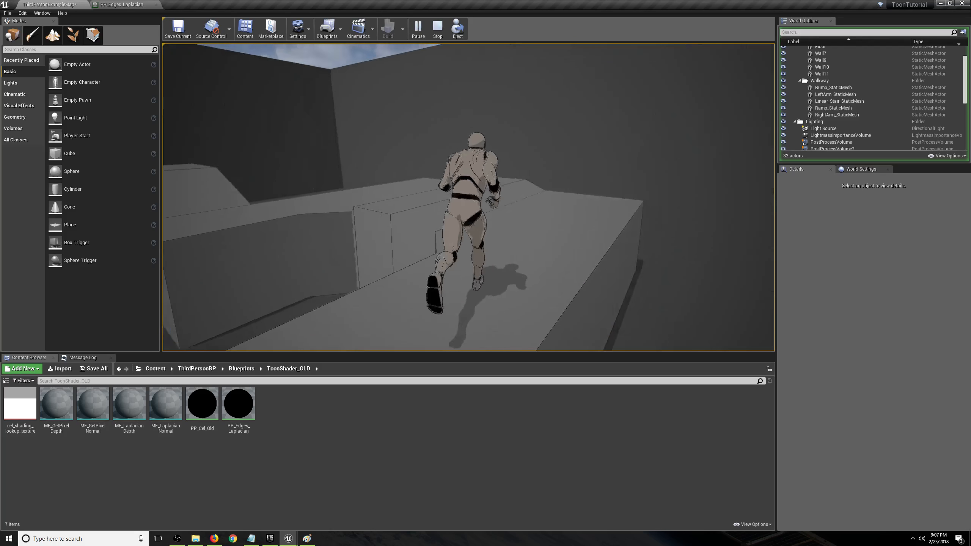
key(w)
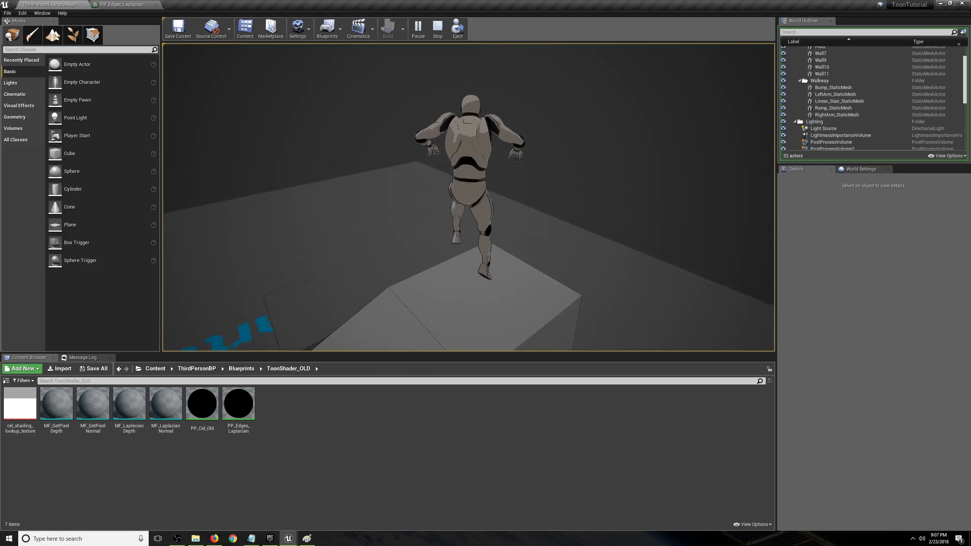
key(w)
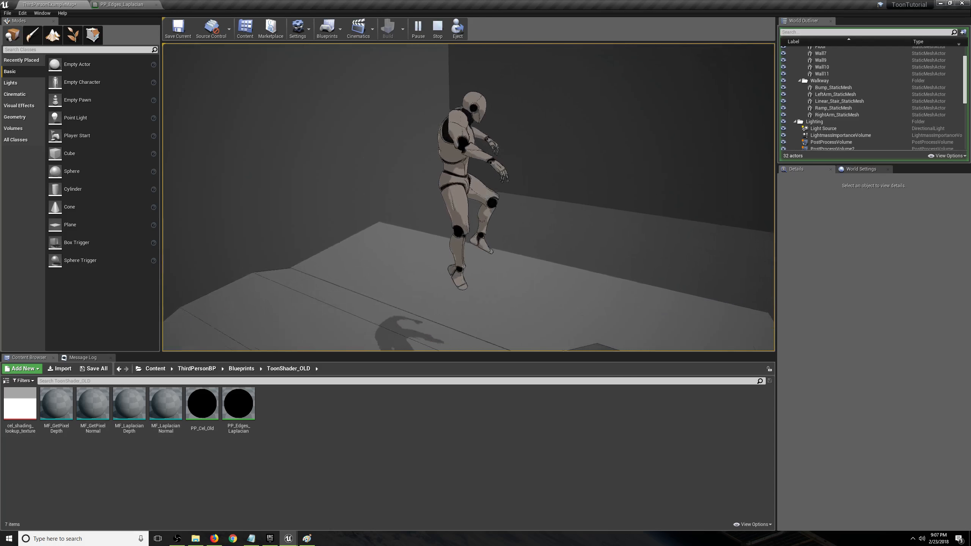
key(w)
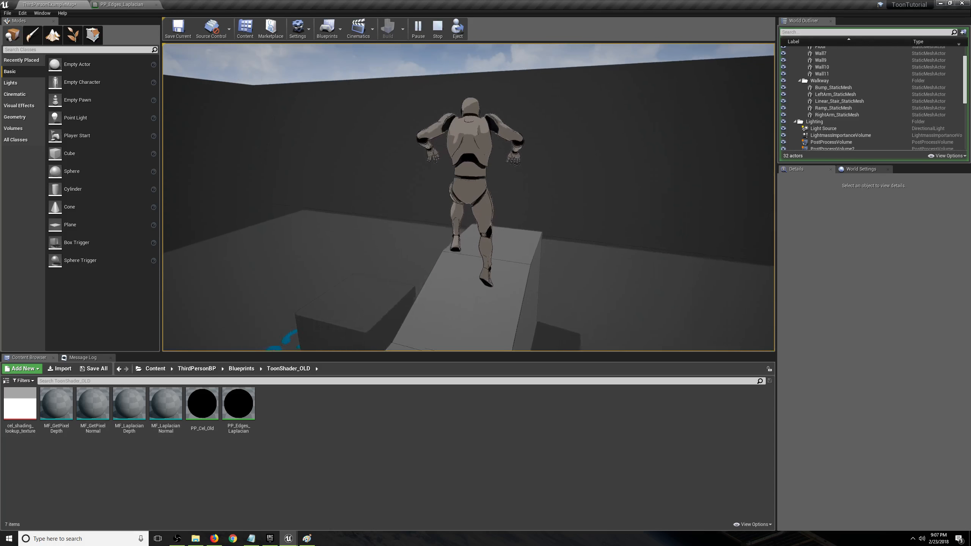
key(w)
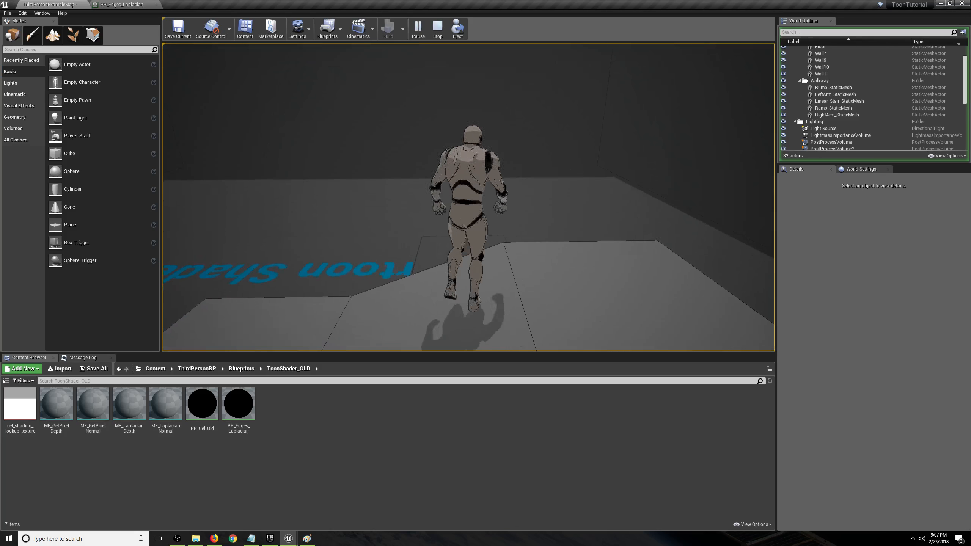
key(w)
key(Escape)
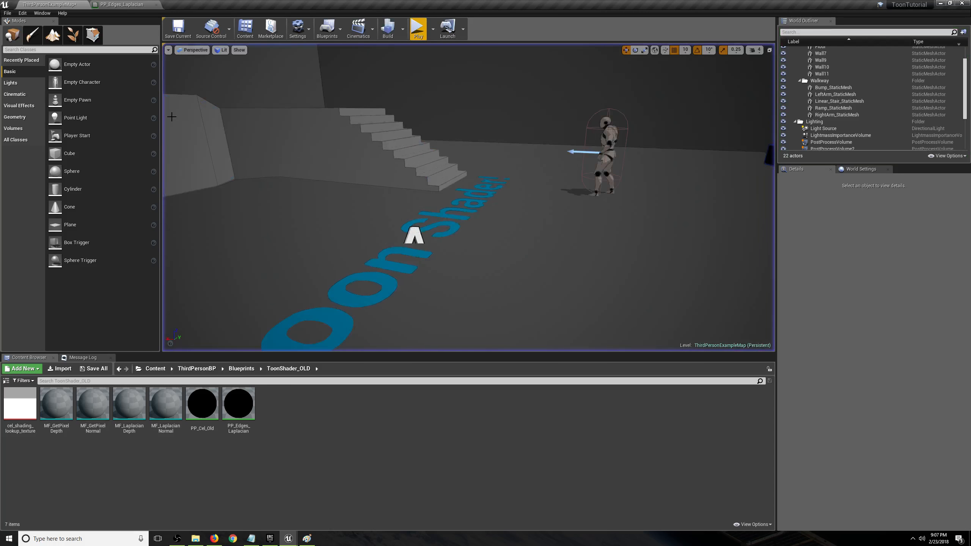
right_drag(527, 208, 419, 256)
key(s)
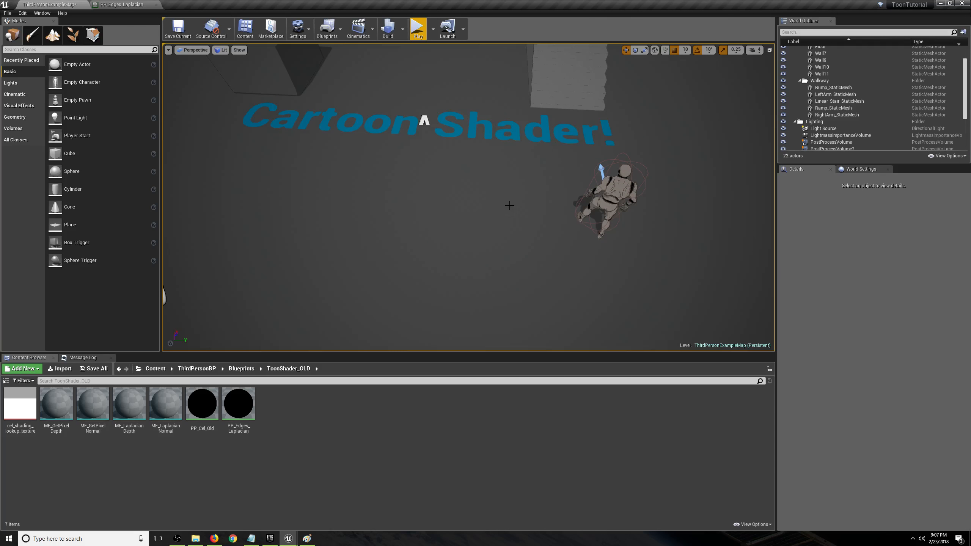
key(s)
right_drag(468, 196, 454, 165)
key(w)
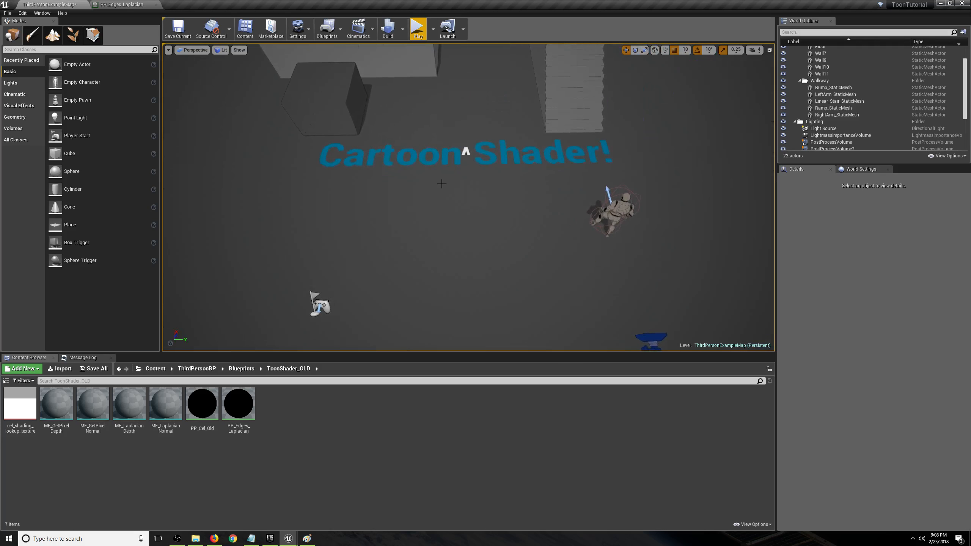
Switch to the Firefox window and view the YouTube video on post processing and cel-shading in UE4, leaving it paused
key(alt+Tab)
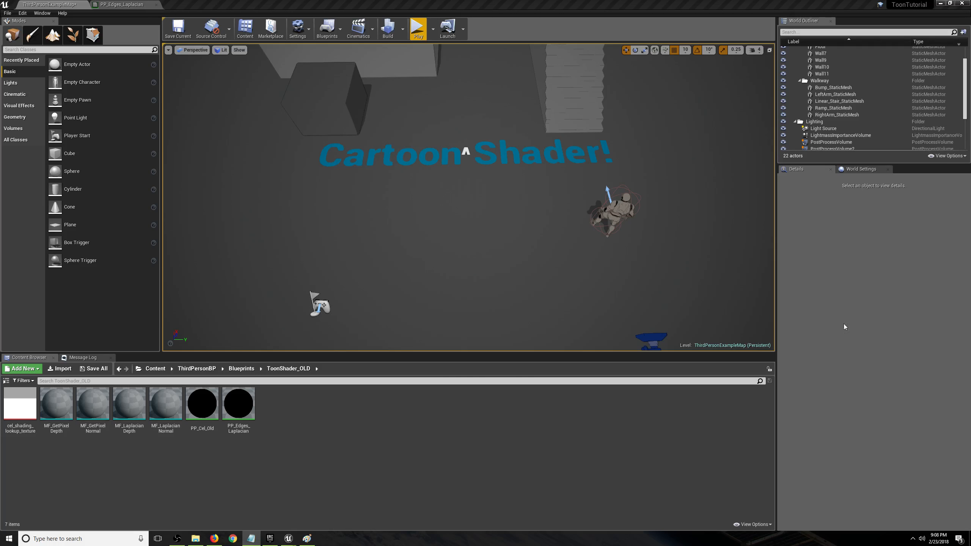
key(alt+Tab)
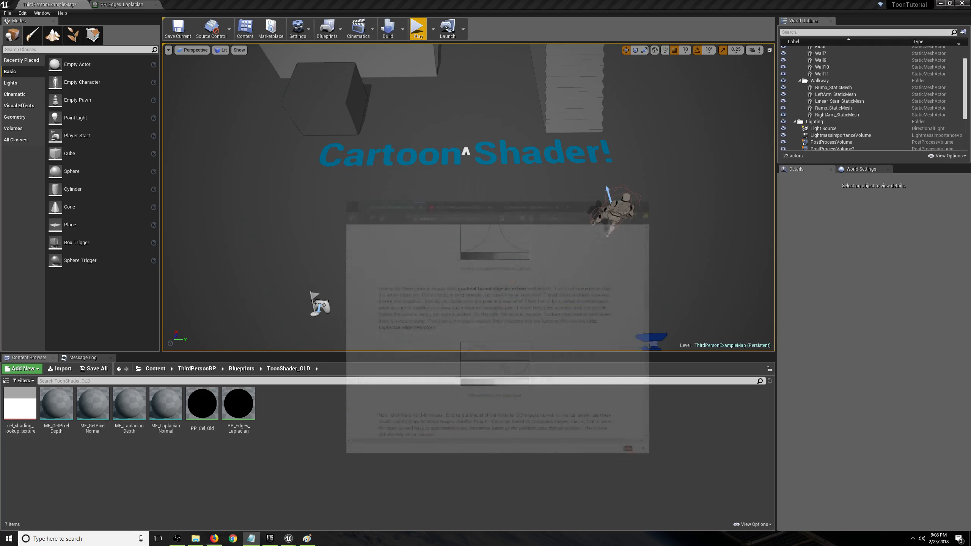
click(523, 125)
click(502, 250)
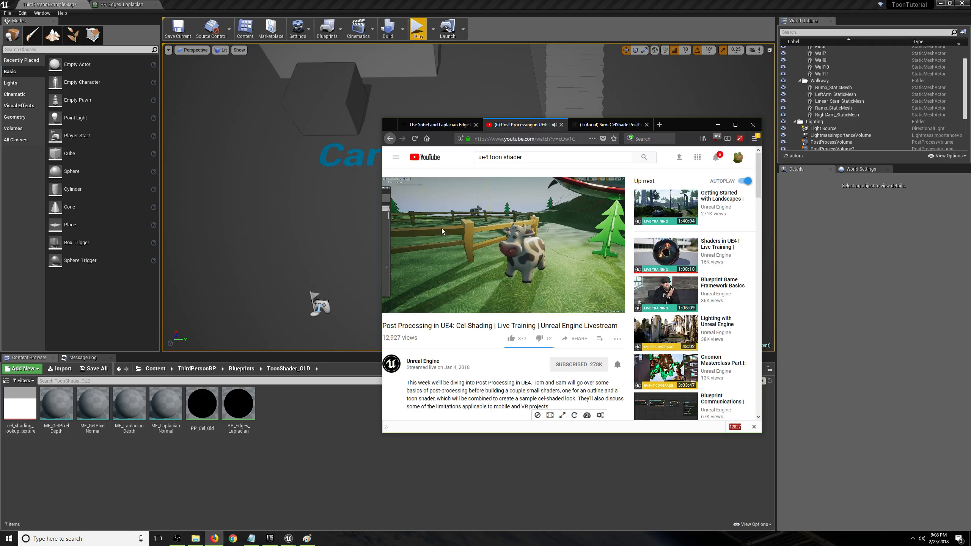
click(397, 306)
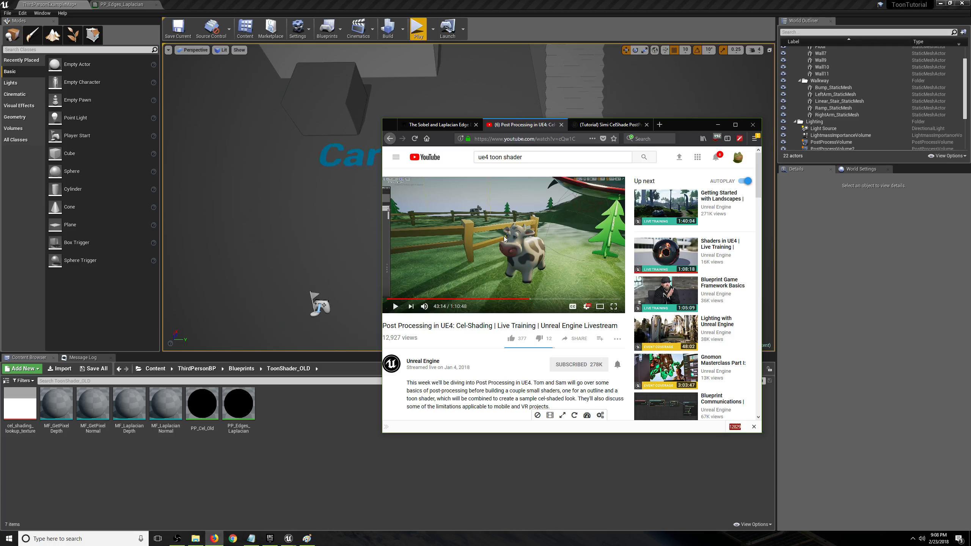
Review the Unreal forum thread on the Simi CelShade PostProcess material, including its original versus cel shade comparison image
click(610, 125)
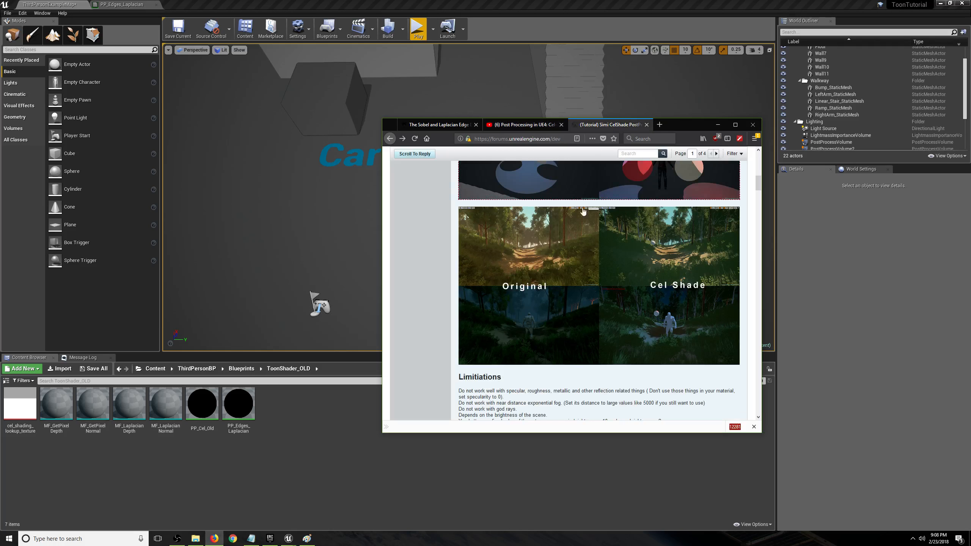
click(611, 253)
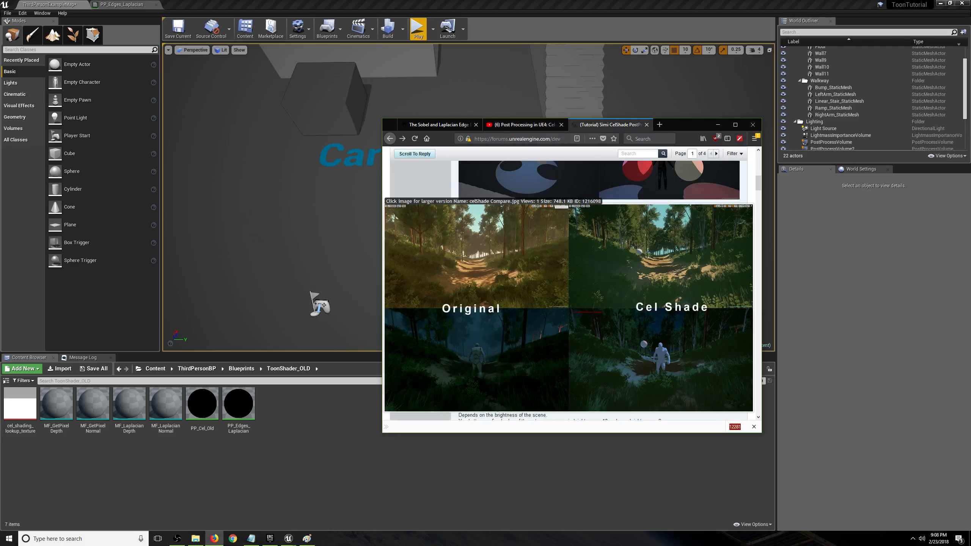
scroll(485, 278, up, 10)
scroll(418, 256, down, 6)
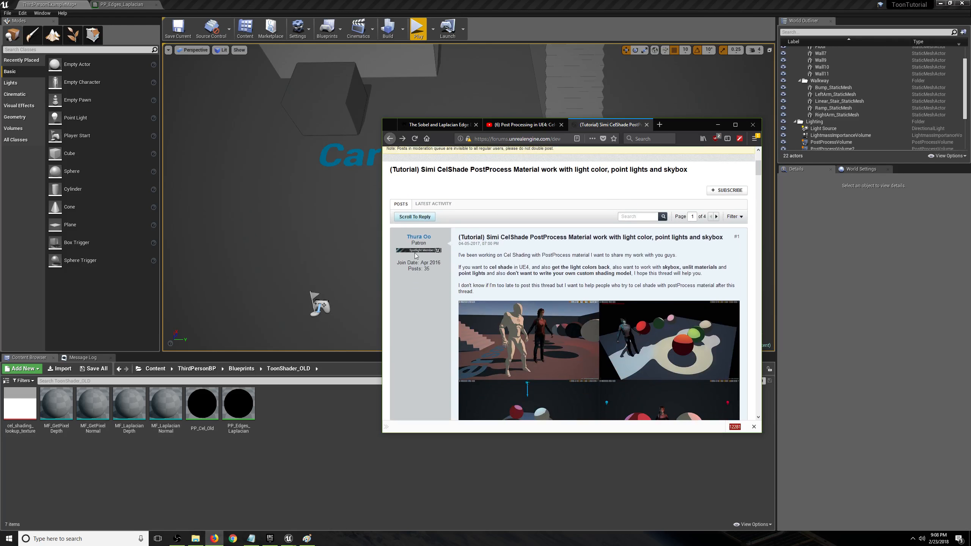
scroll(458, 249, down, 5)
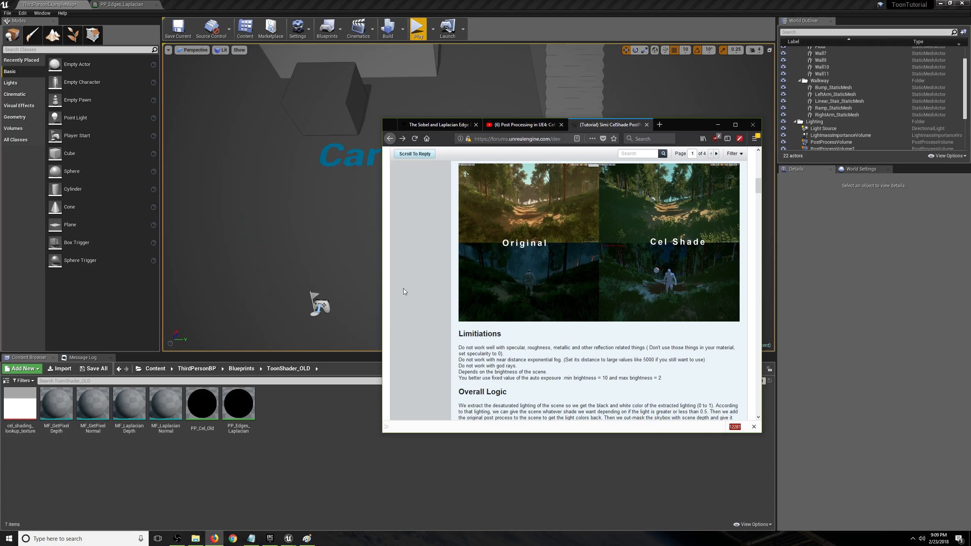
Read the AI Shack article on Sobel and Laplacian edge detectors, highlighting the convolution result caption and the title's key terms
click(440, 124)
scroll(497, 282, down, 15)
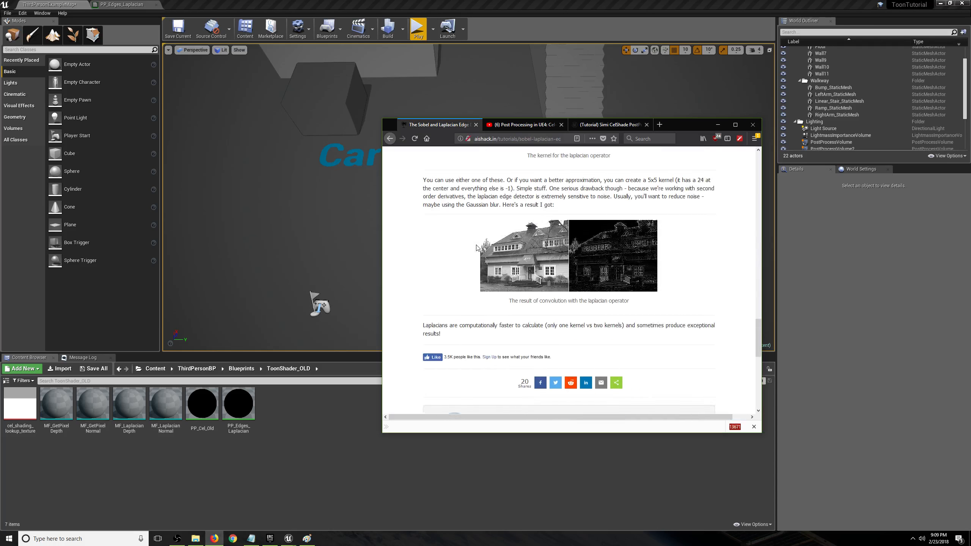
drag(483, 304, 525, 304)
click(467, 235)
scroll(466, 235, up, 20)
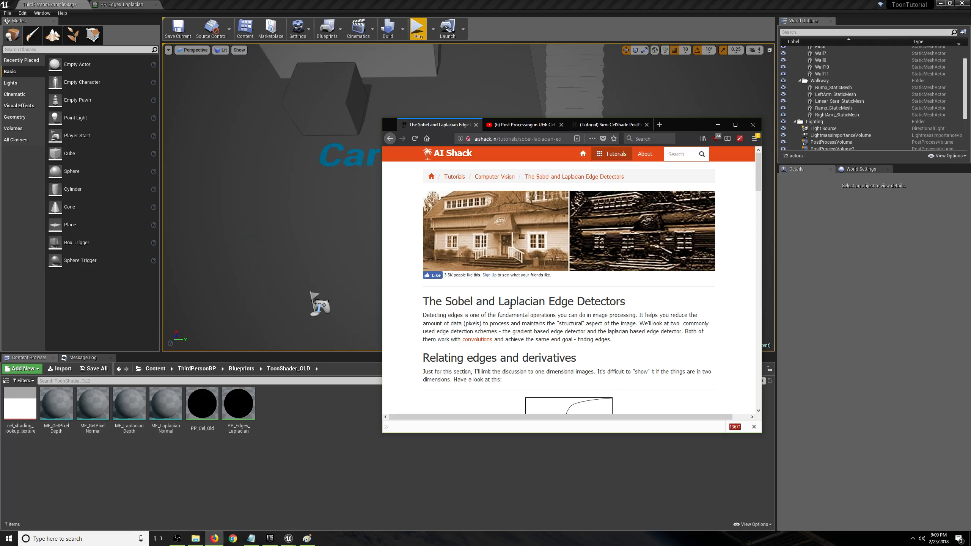
drag(499, 304, 577, 305)
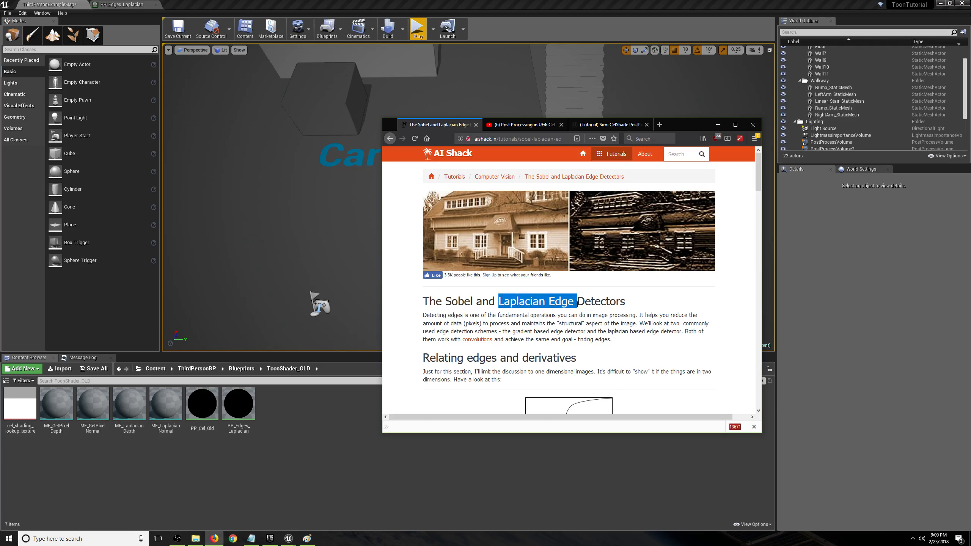
click(438, 314)
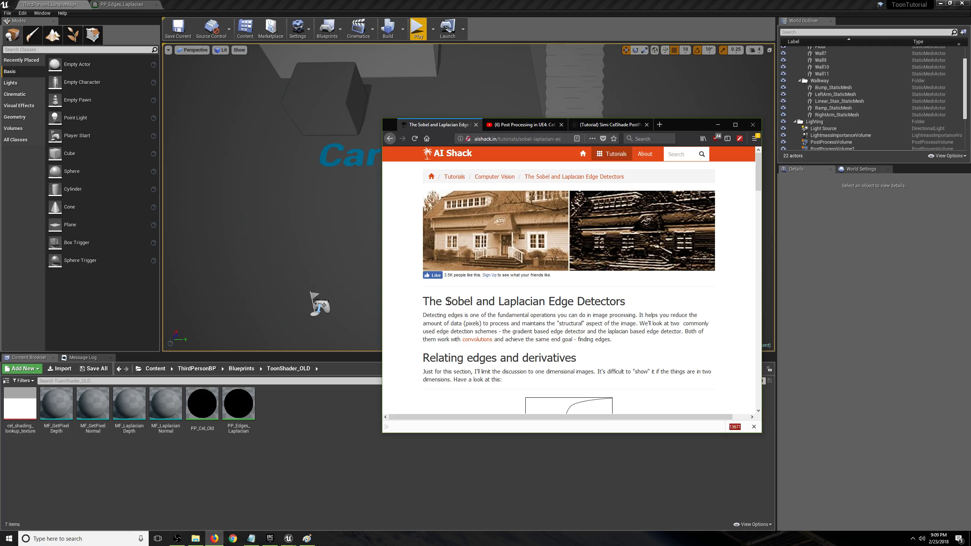
drag(448, 301, 491, 301)
click(490, 318)
Return to Unreal Editor and inspect the PostProcessVolume's post process materials and volume settings
click(717, 125)
click(463, 148)
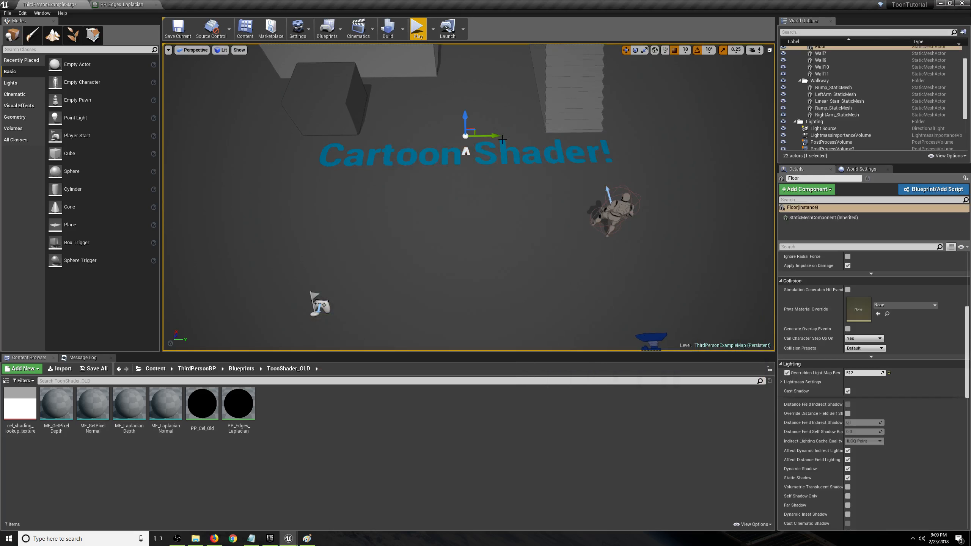
right_drag(502, 140, 453, 165)
click(451, 167)
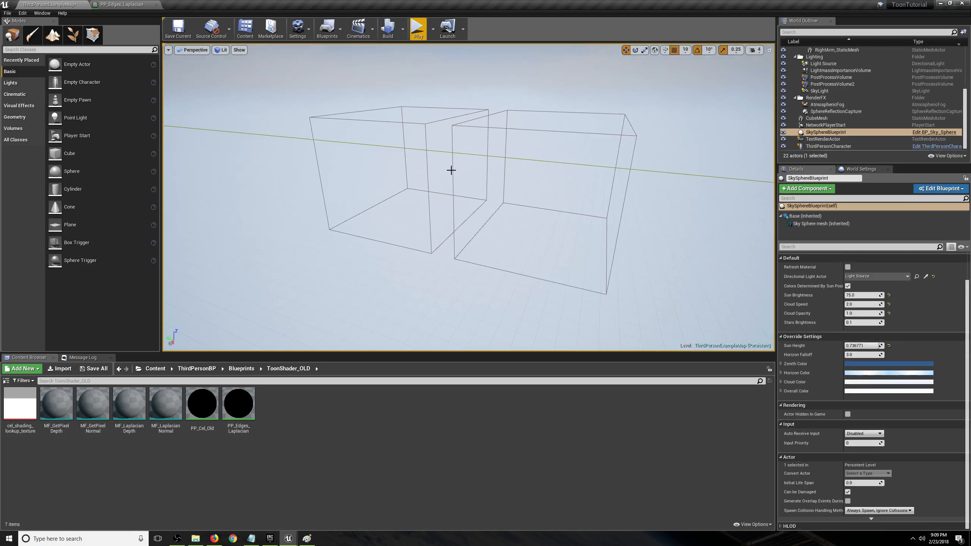
click(452, 170)
right_drag(457, 172, 459, 134)
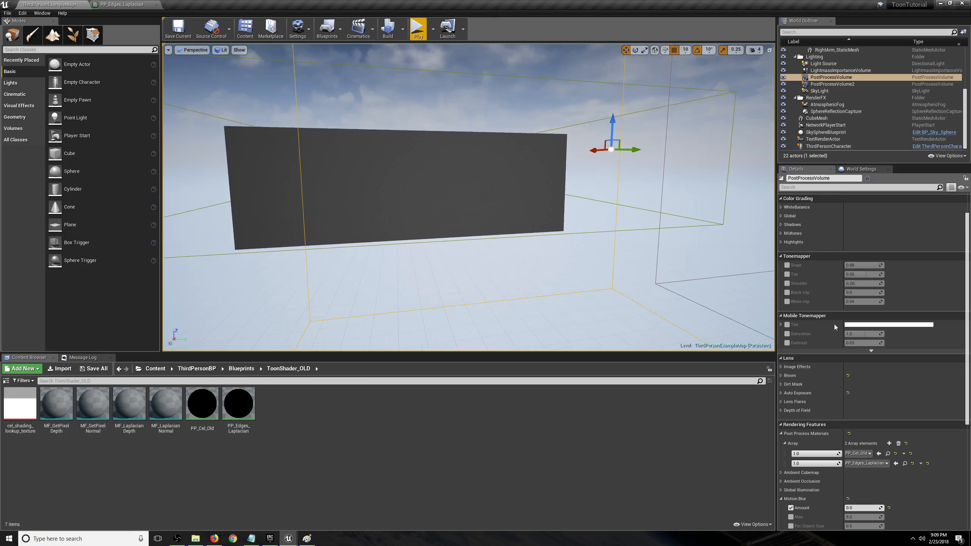
scroll(877, 343, down, 8)
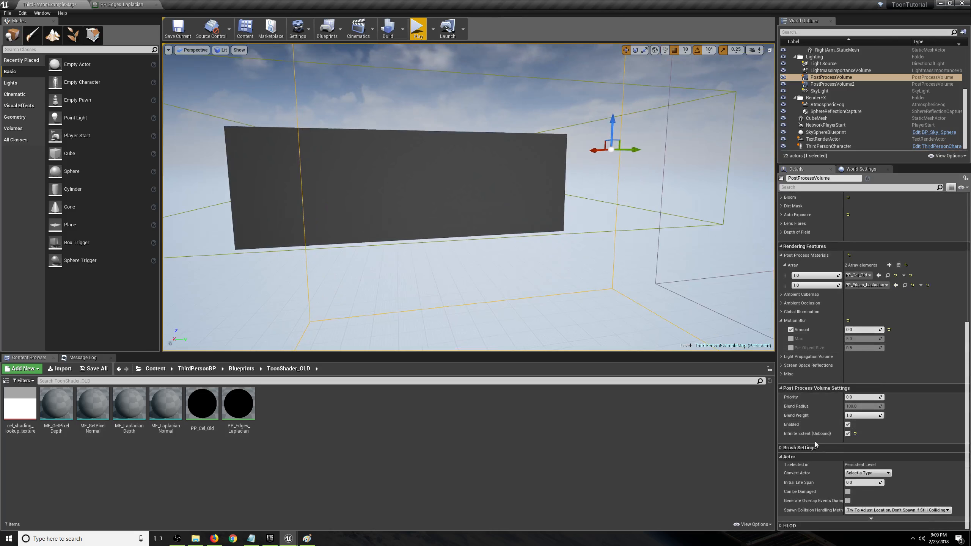
Focus on the post process volumes and compare the settings of PostProcessVolume2 with those of PostProcessVolume
key(w)
right_drag(597, 268, 471, 226)
key(w)
key(f)
key(s)
key(w)
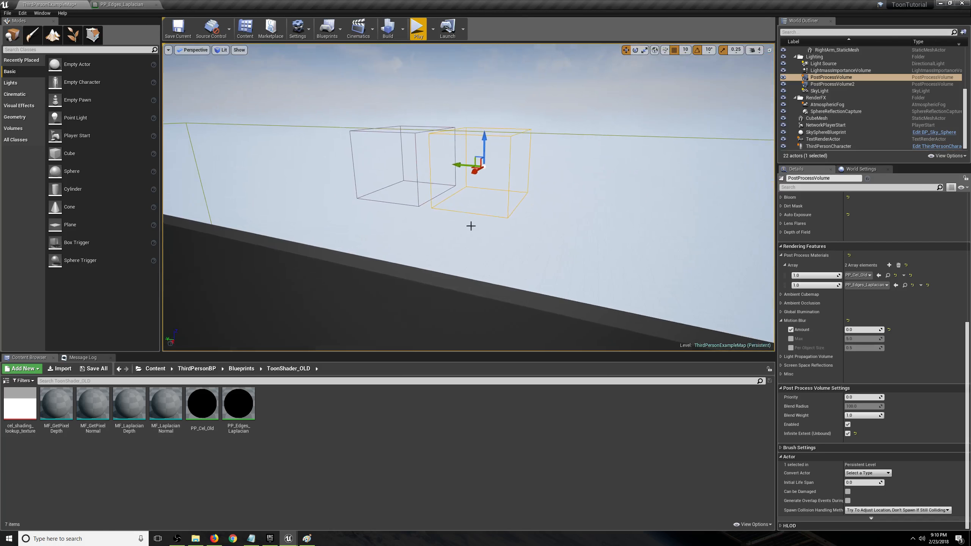
click(419, 185)
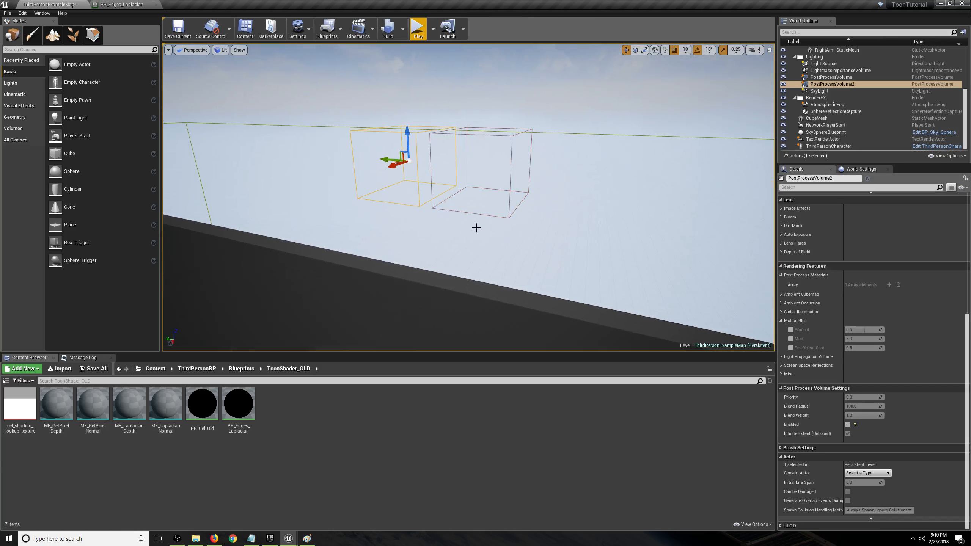
click(511, 185)
Play the level full screen and move the character around to examine its outlines and shading, ending the play session
mouse_move(649, 227)
right_down()
mouse_move(509, 297)
mouse_move(484, 294)
mouse_move(504, 306)
mouse_move(666, 231)
right_up()
key(w)
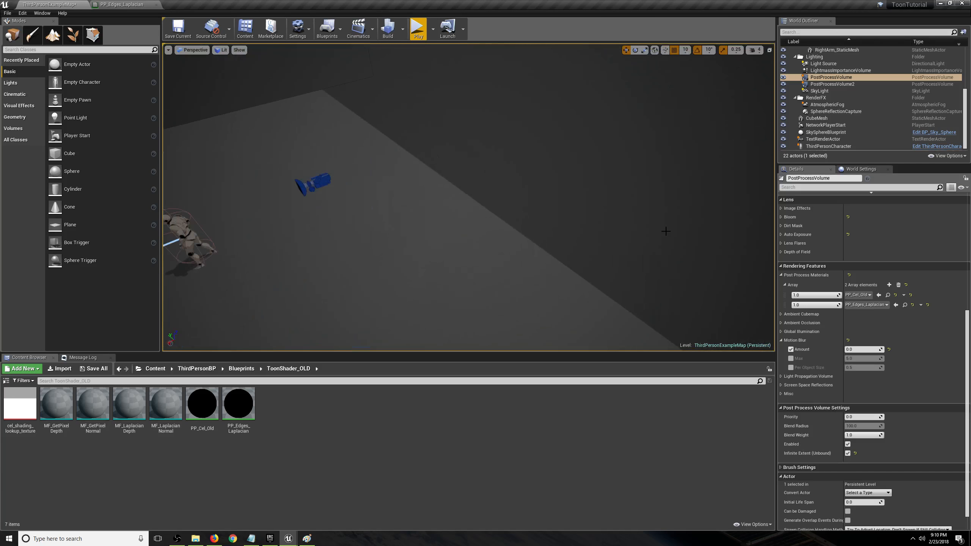
right_drag(561, 210, 497, 216)
key(w)
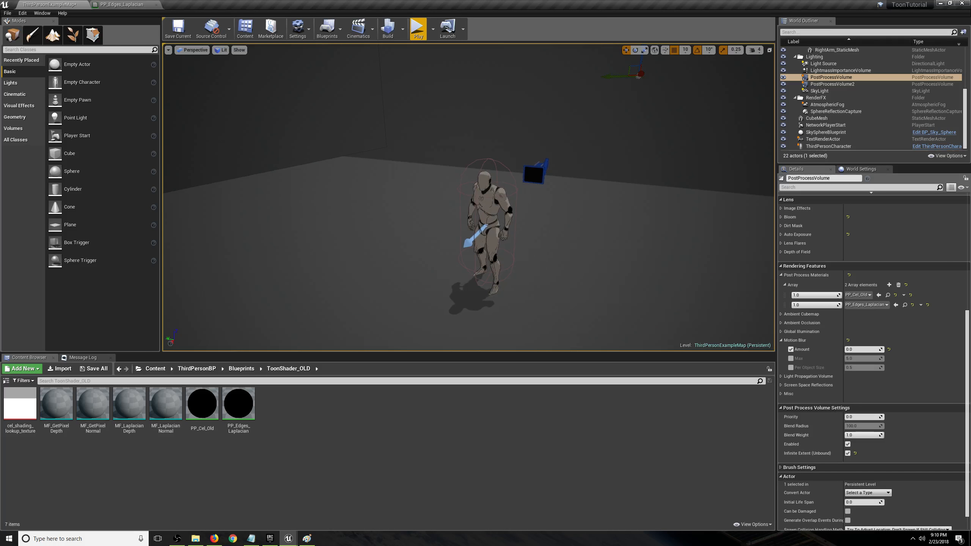
click(490, 226)
click(420, 32)
key(F11)
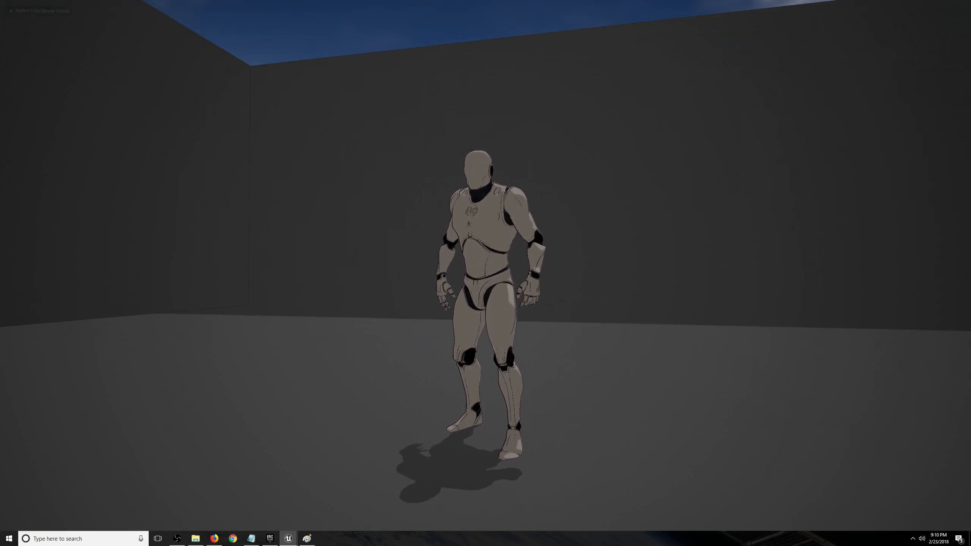
key(w)
key(d)
key(w)
key(Escape)
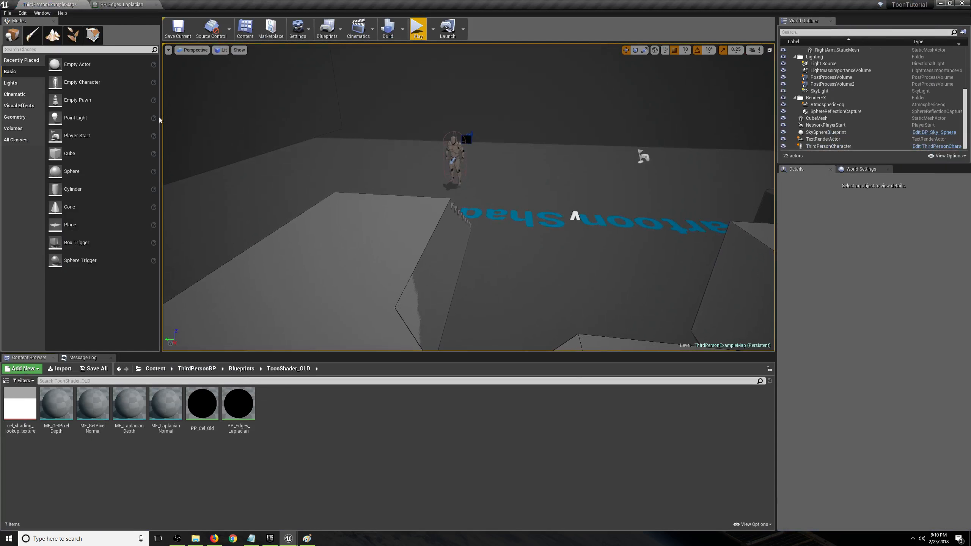
Open the PP_Edges_Laplacian material and set its post process Blendable Location to Before Tonemapping
double_click(238, 403)
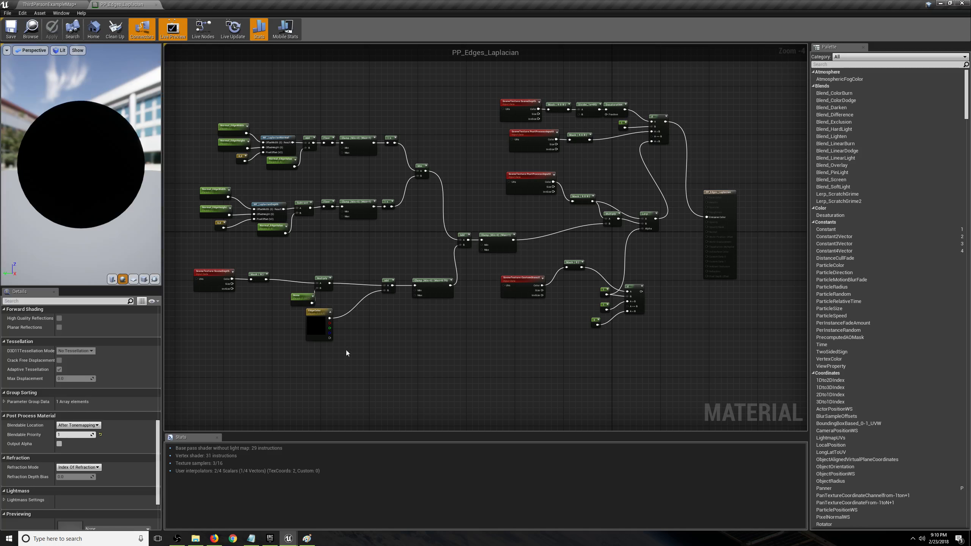
drag(655, 389, 265, 94)
click(265, 94)
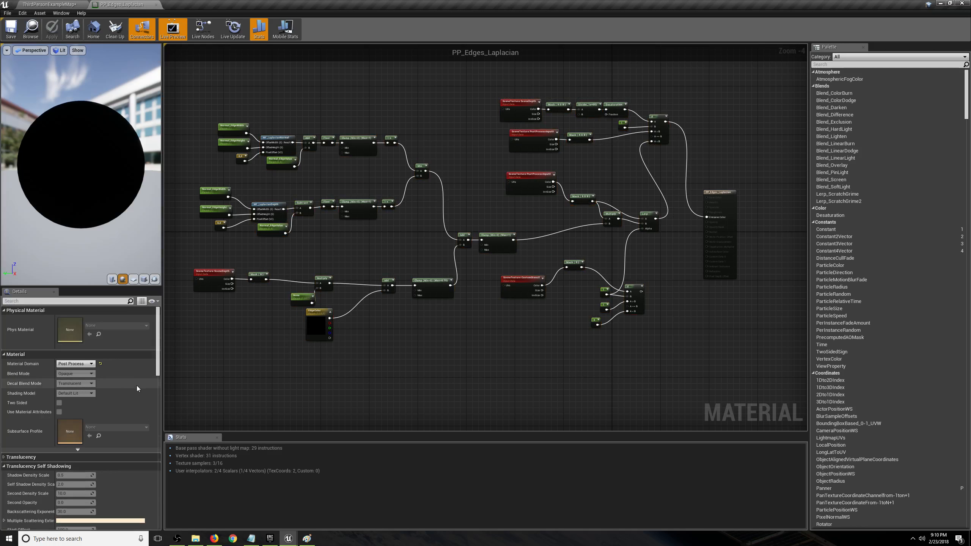
scroll(133, 384, down, 15)
scroll(111, 385, down, 5)
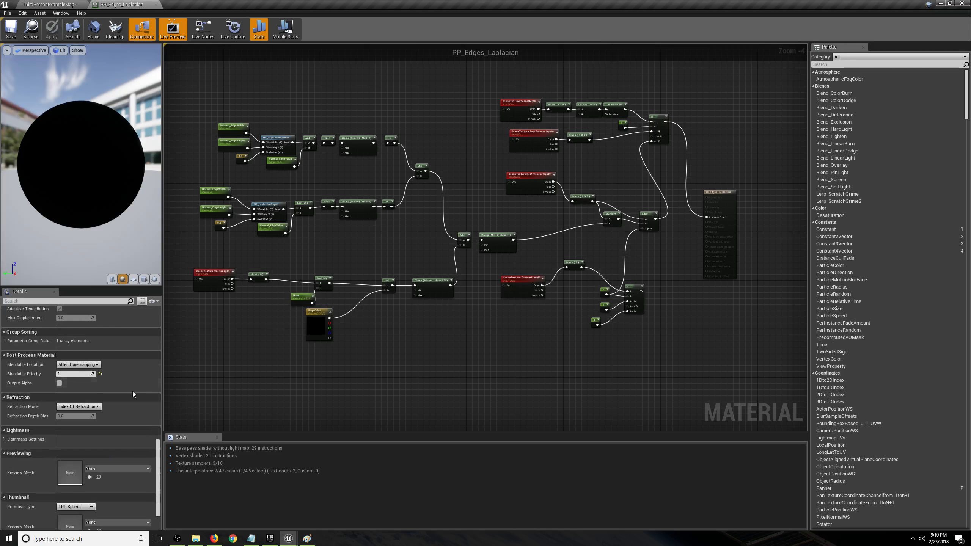
scroll(22, 363, up, 2)
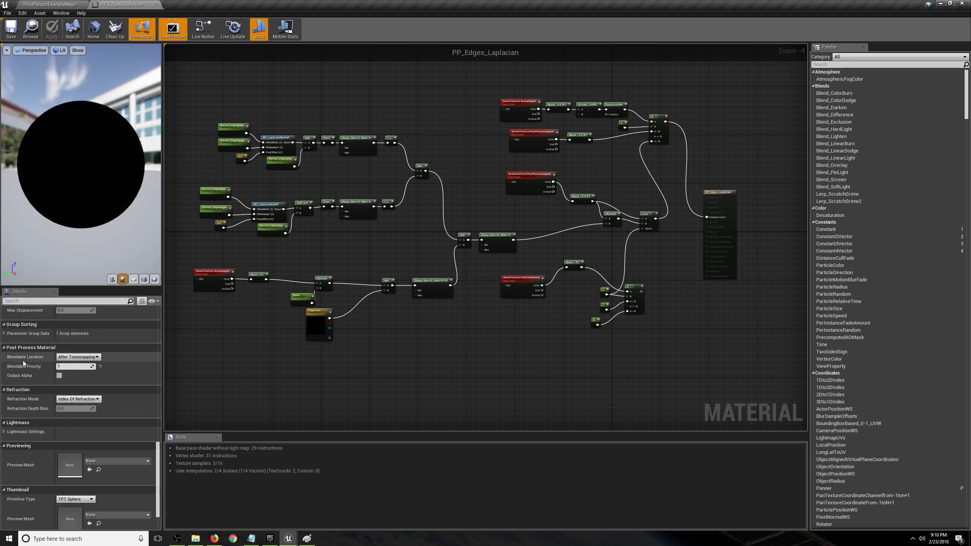
click(80, 357)
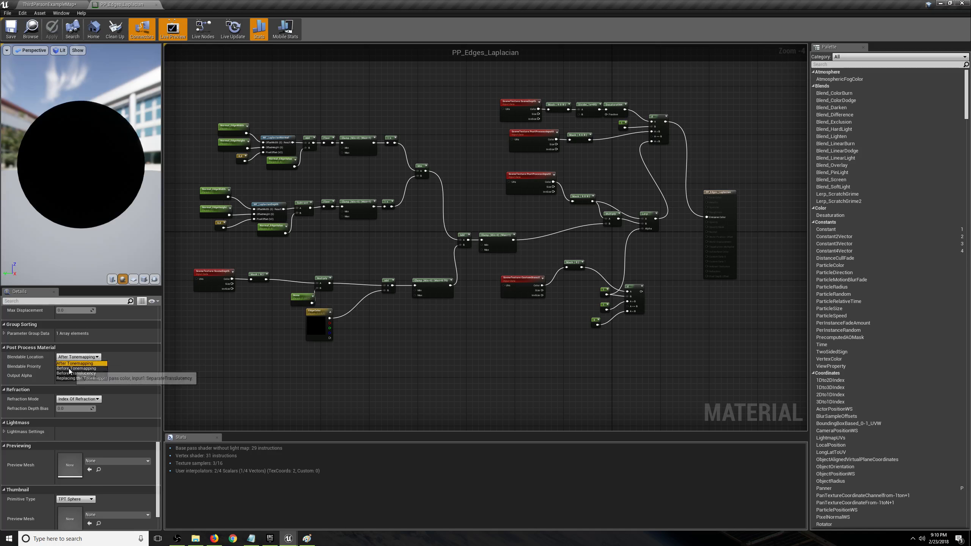
click(73, 368)
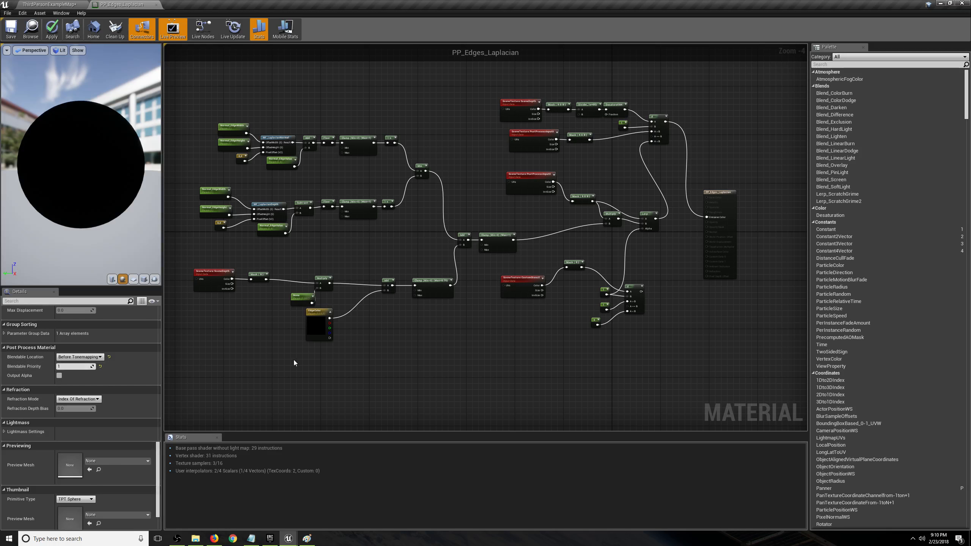
click(89, 357)
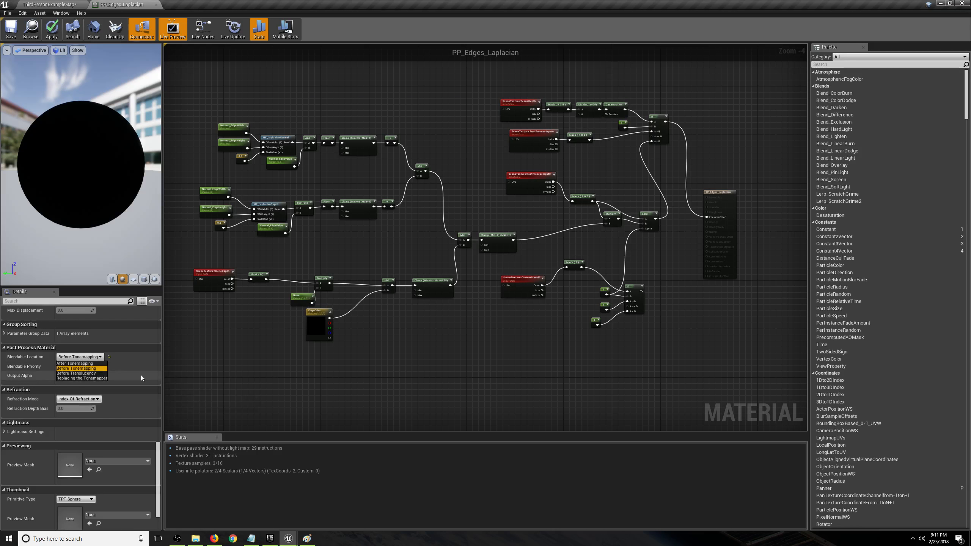
click(216, 391)
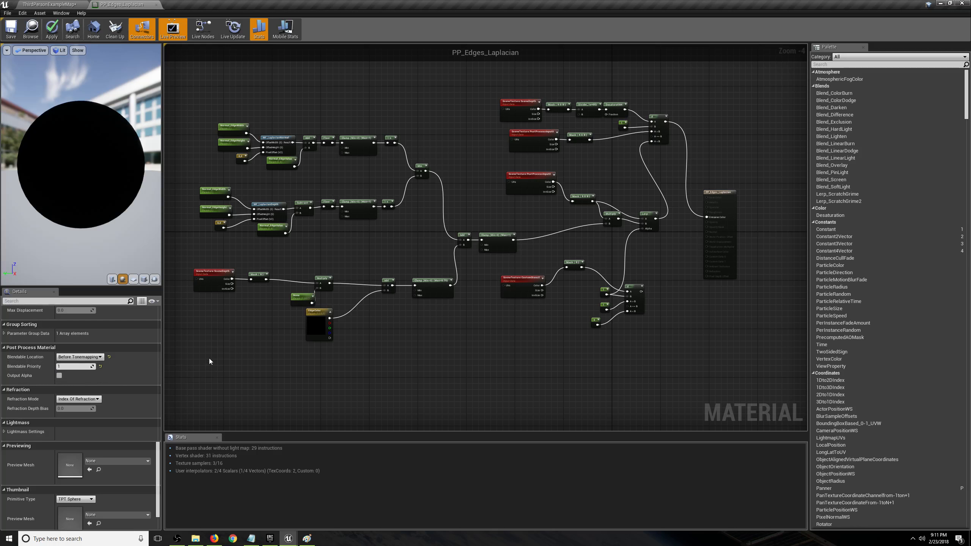
right_drag(295, 356, 273, 336)
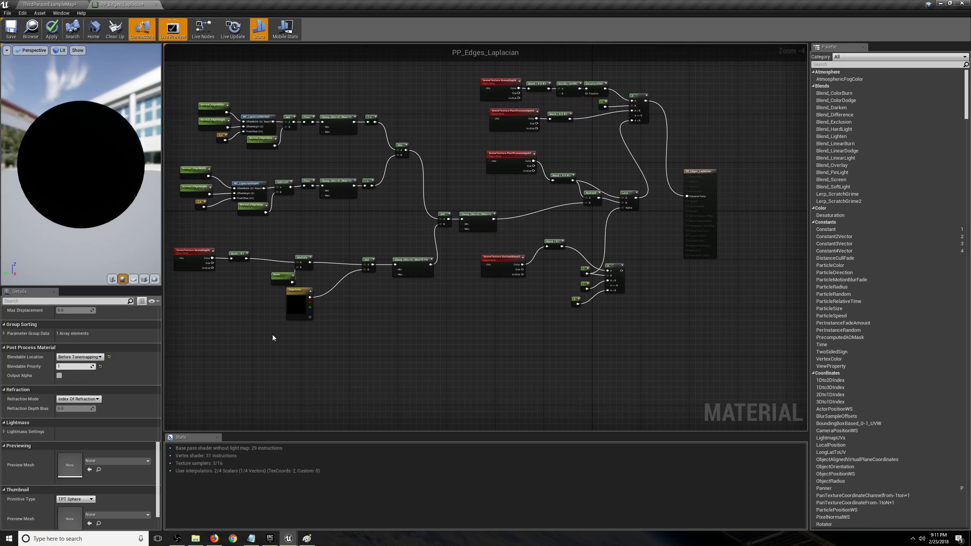
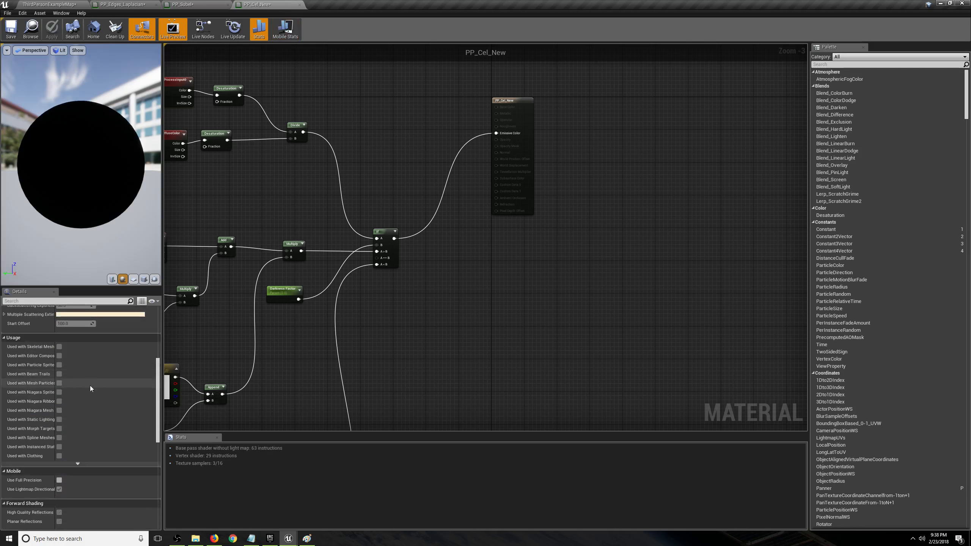
Set PP_Cel_New's Blendable Location to Before Tonemapping, apply the material and check the result in the level
click(78, 401)
click(76, 413)
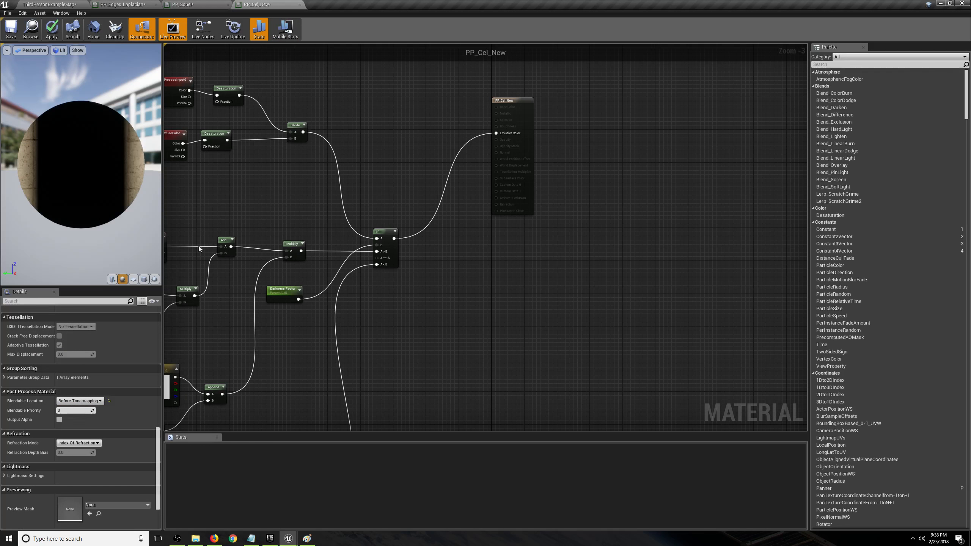
click(52, 31)
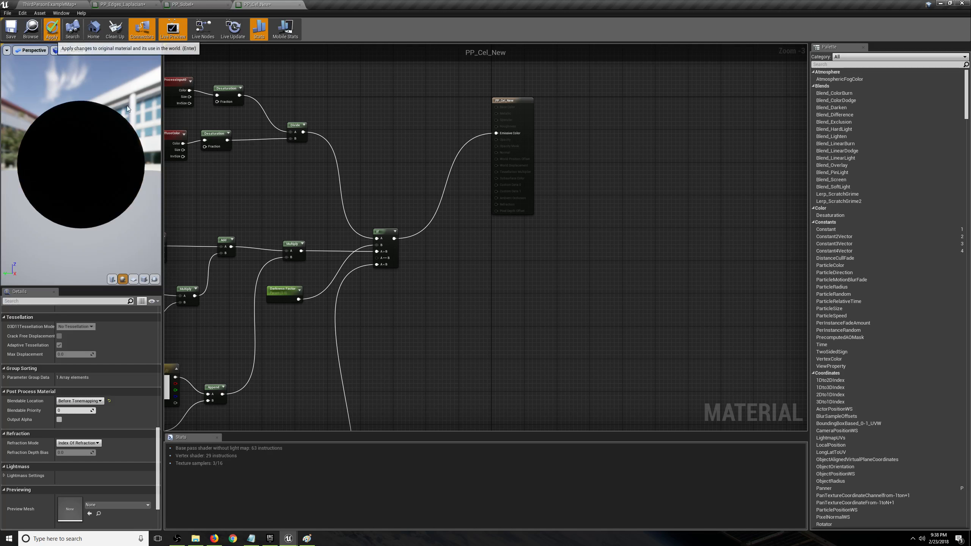
click(45, 4)
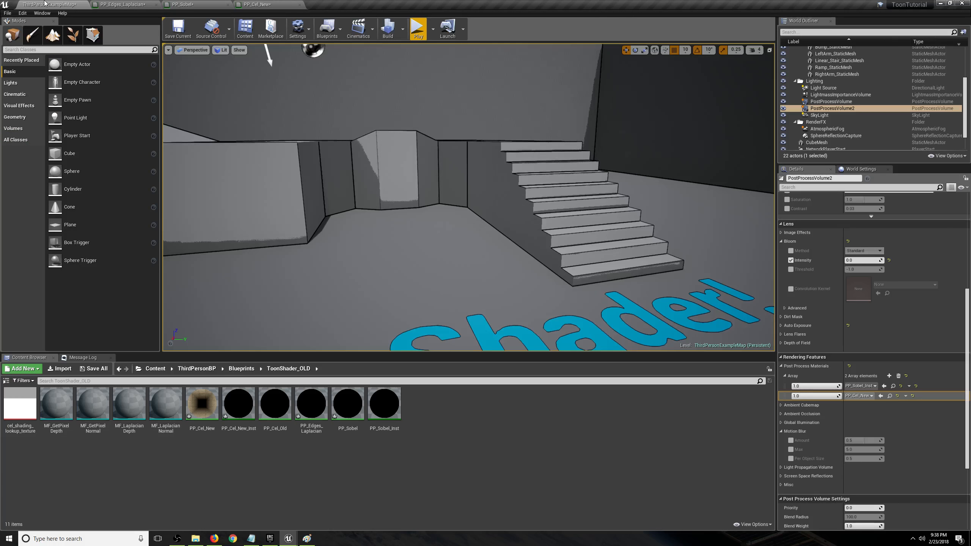
right_drag(399, 180, 399, 180)
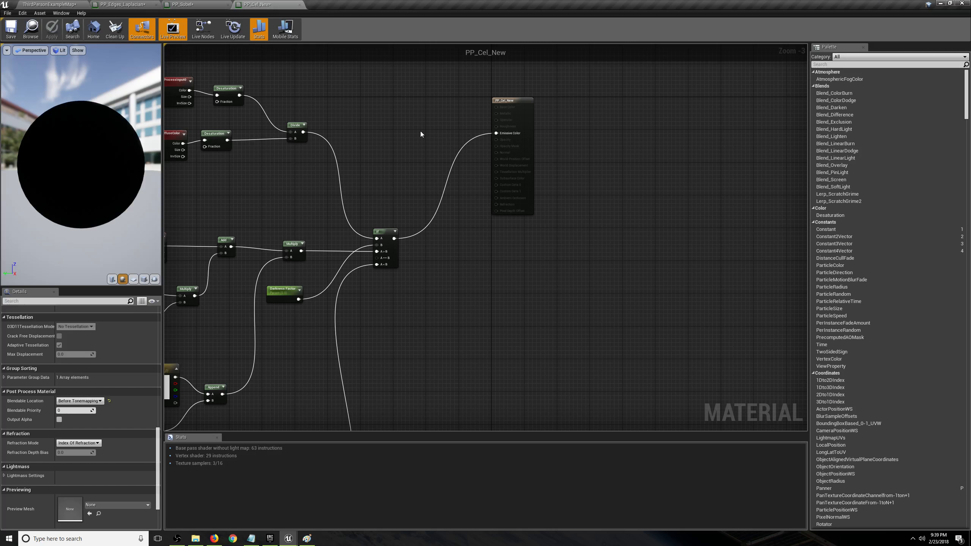
Move PP_Cel_New's result node farther right and add a copy of the PostProcessInput0 scene texture node set to SceneDepth
drag(508, 100, 647, 108)
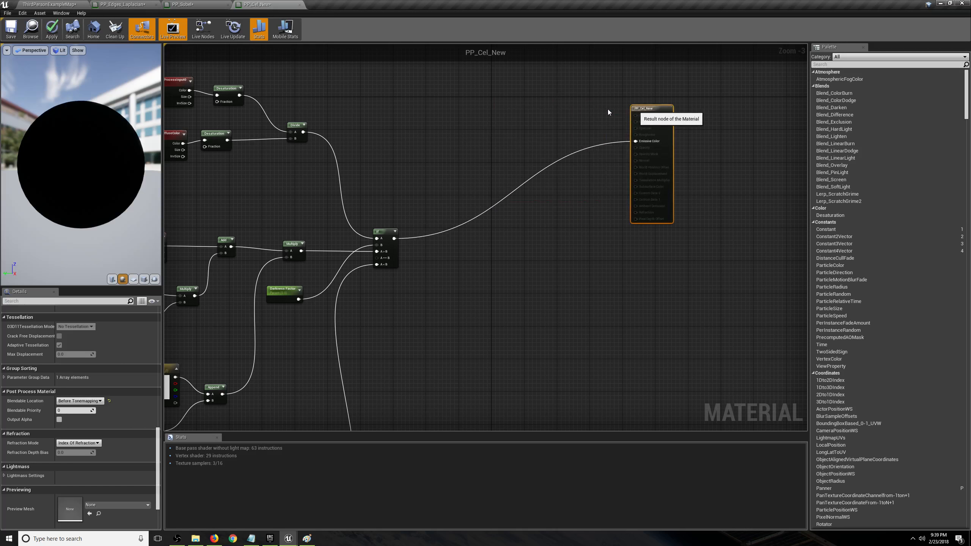
click(554, 118)
right_drag(492, 130, 516, 223)
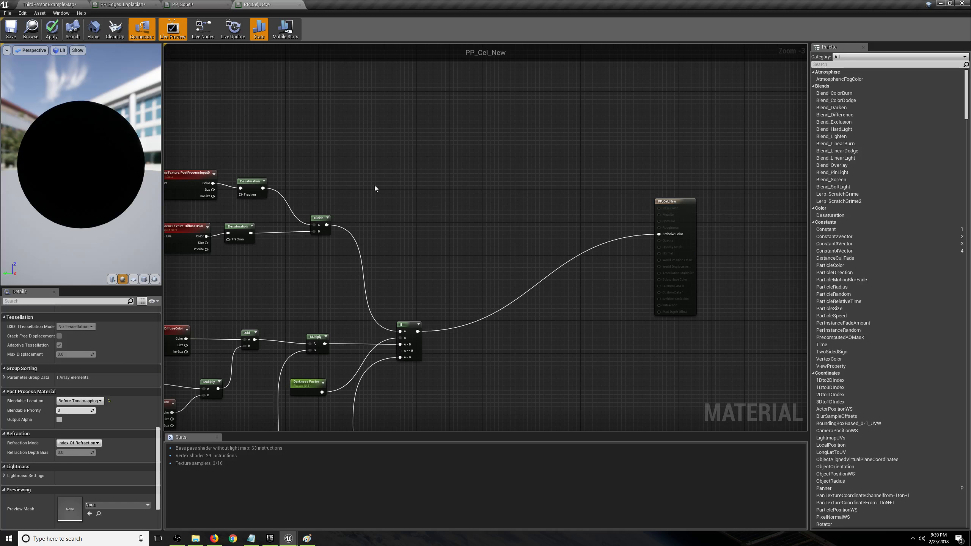
click(174, 174)
key(ctrl+c)
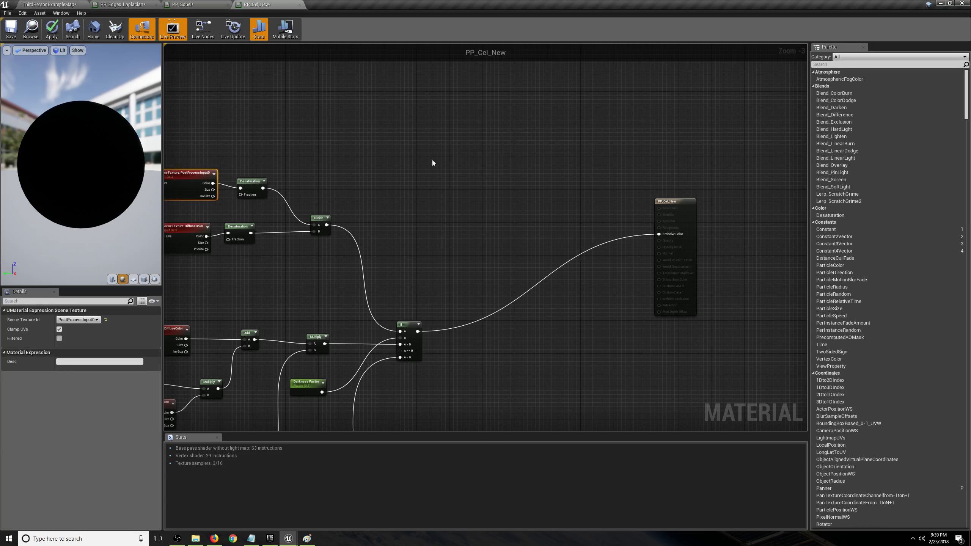
key(ctrl+v)
click(78, 319)
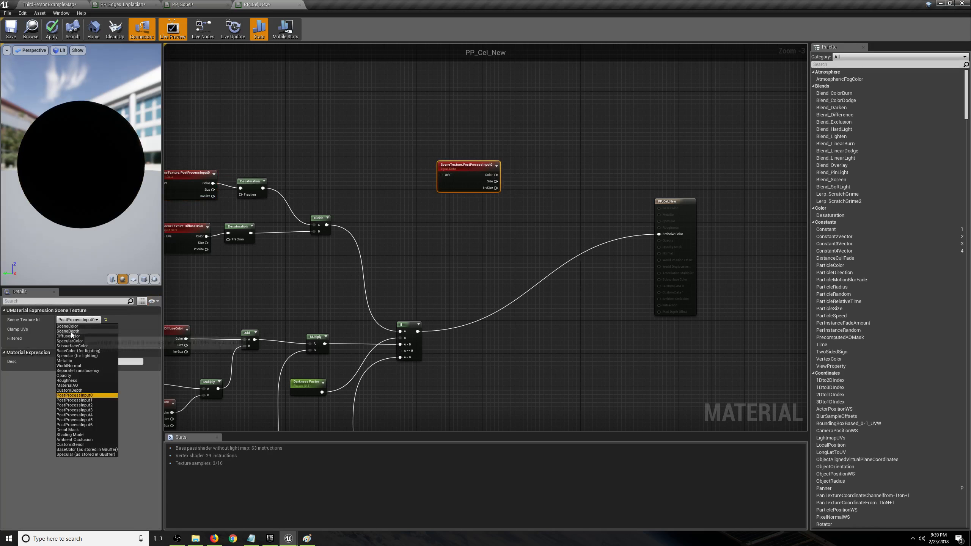
click(72, 333)
drag(465, 170, 395, 171)
click(508, 173)
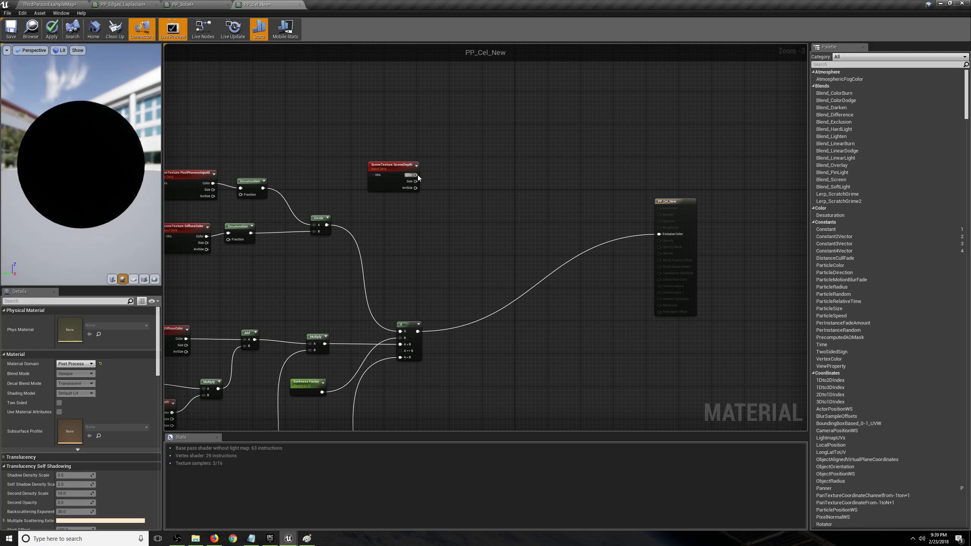
Feed the SceneDepth color output into a new Divide node with Const B set to 100000
drag(416, 175, 448, 183)
text(div)
key(Return)
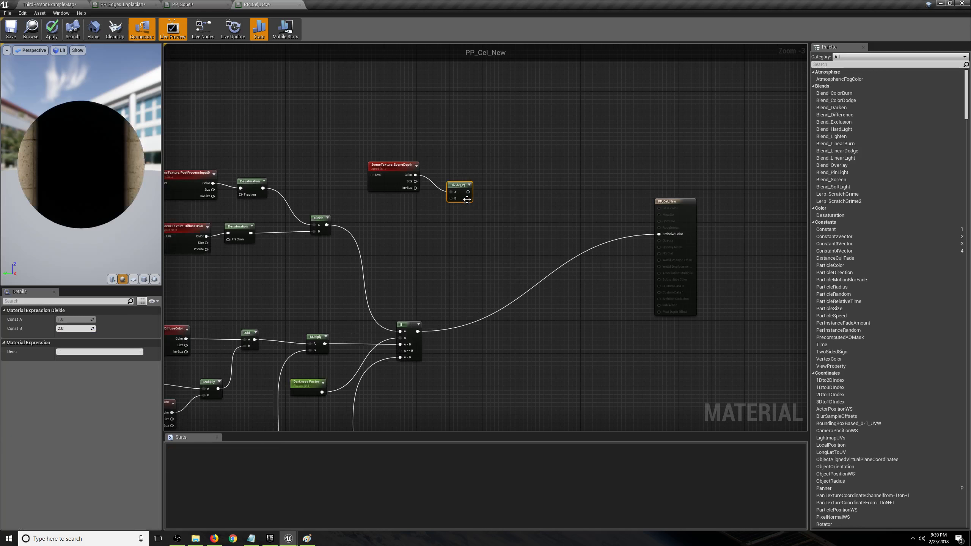
click(79, 331)
text(100000)
click(414, 261)
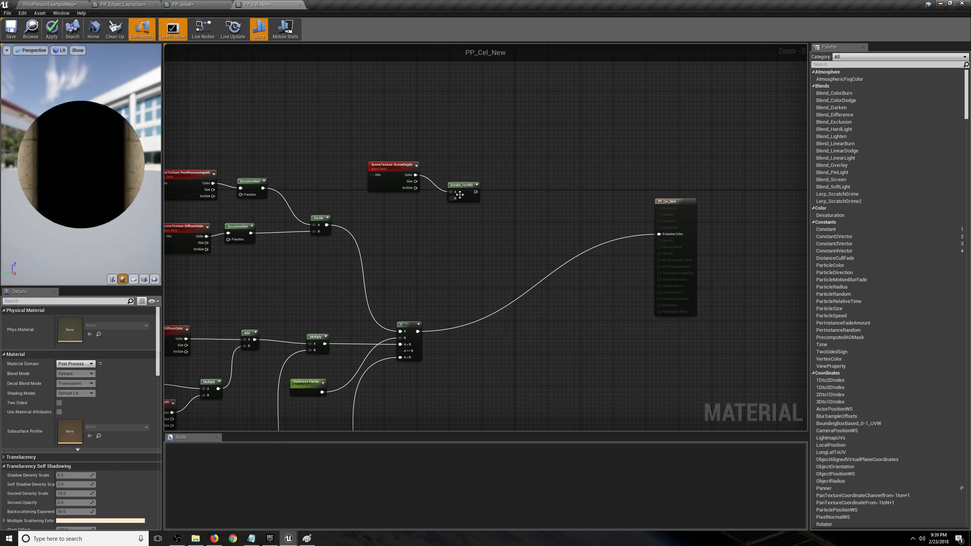
Place the Divide node beside SceneDepth and connect its output to a new Desaturation node
drag(464, 191, 494, 177)
click(457, 251)
text(desat)
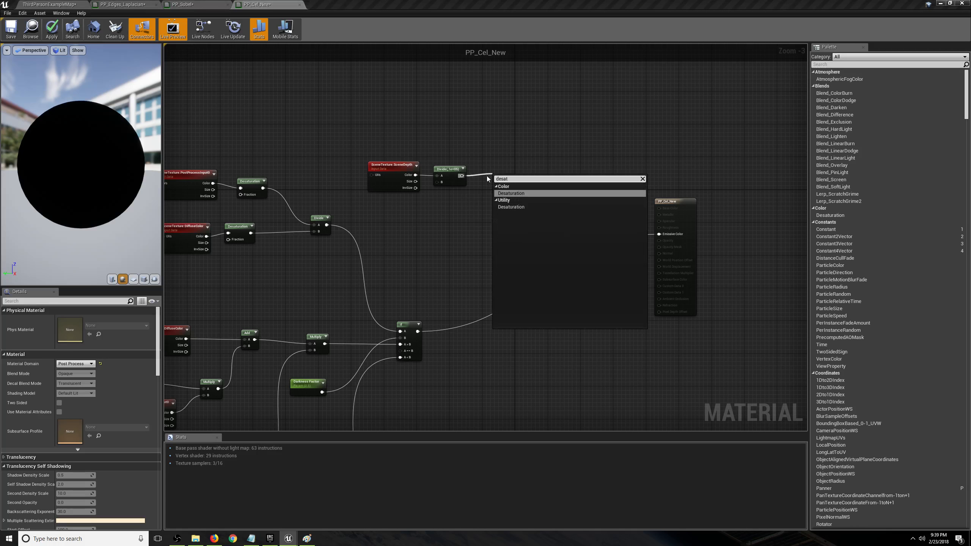
key(Return)
click(481, 213)
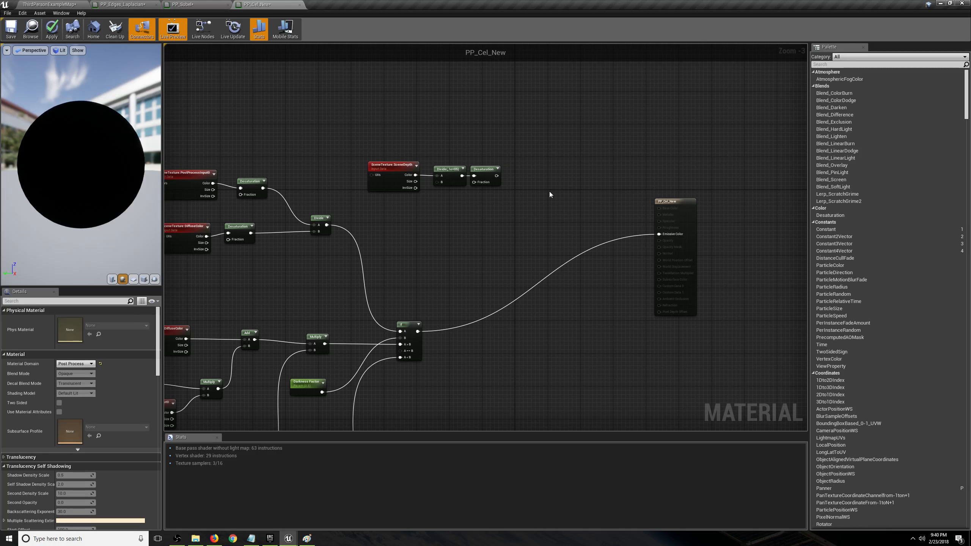
Add an If node with the depth Desaturation output in A and a constant of 1 in B
click(572, 173)
drag(573, 175, 529, 179)
click(462, 213)
key(1)
click(462, 213)
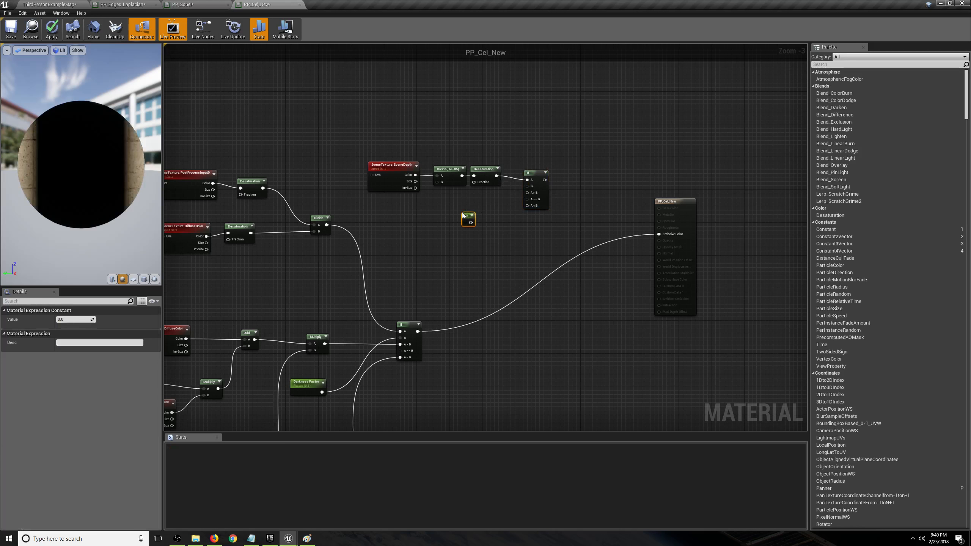
drag(468, 217, 528, 186)
click(469, 218)
drag(468, 206, 480, 198)
click(467, 212)
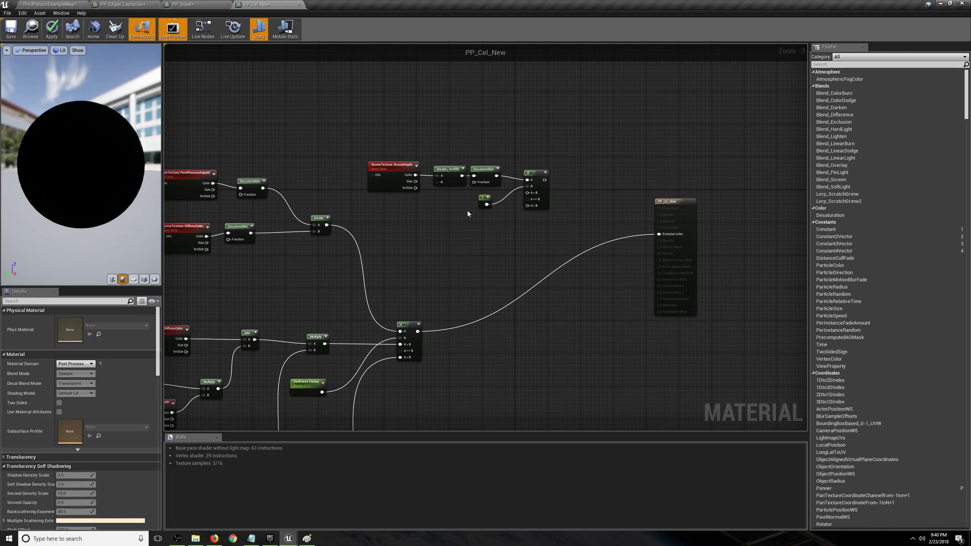
drag(485, 203, 481, 199)
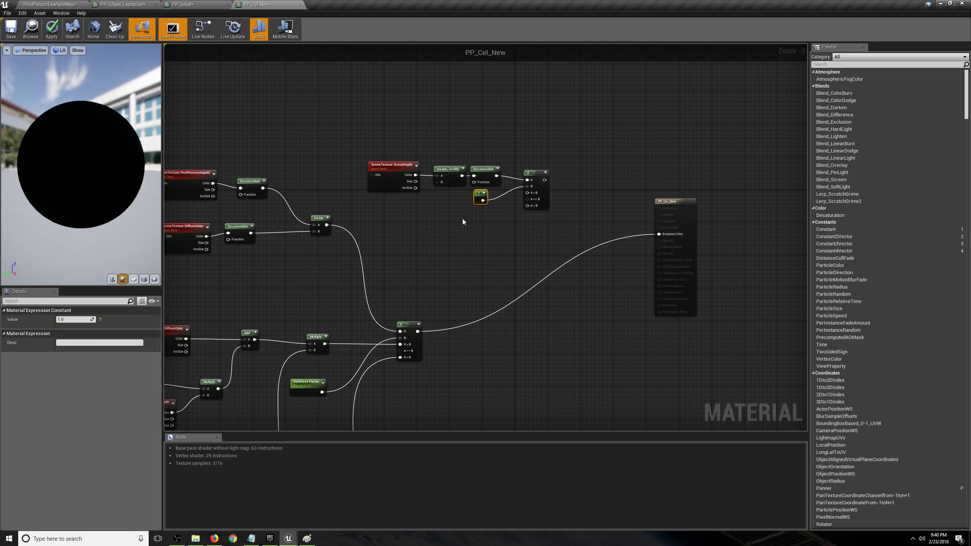
click(427, 246)
Duplicate the SceneDepth texture node, set the copy to PostProcessInput0 and connect its color to the new If node's A > B input
click(388, 184)
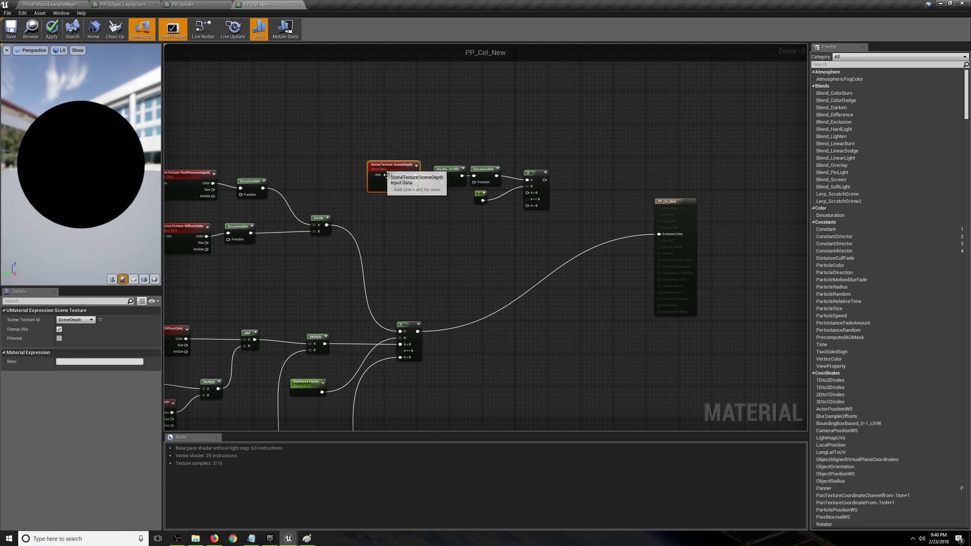
key(ctrl+c)
key(ctrl+v)
click(76, 320)
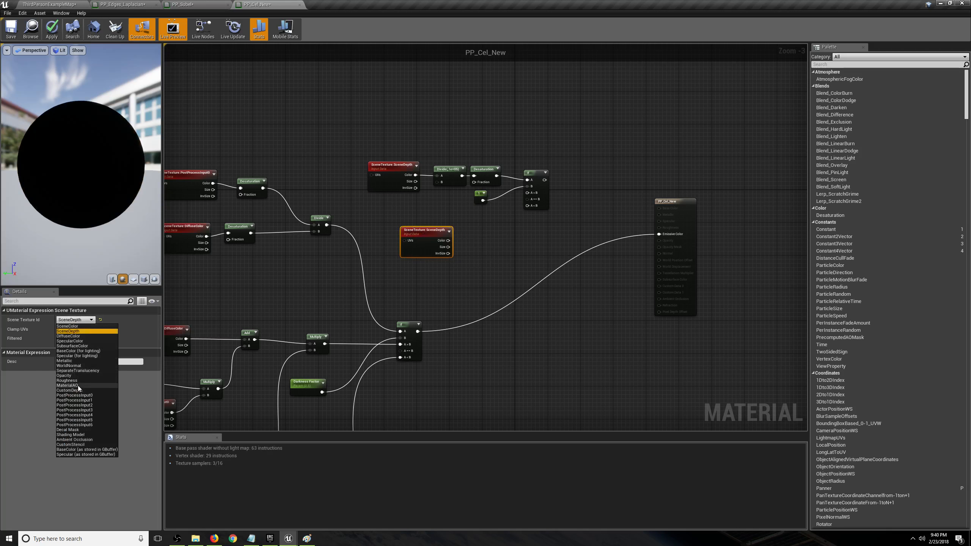
click(77, 396)
drag(418, 250, 528, 193)
click(488, 239)
Connect the shading If output to the new If's A < B and that node's output to Emissive Color, checking the sky in the level
drag(418, 332, 562, 191)
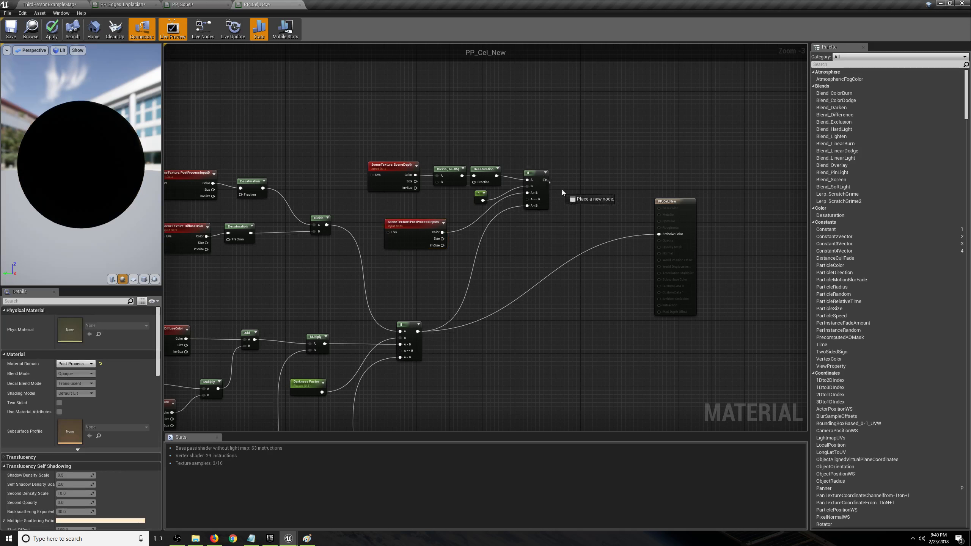
drag(664, 234, 664, 233)
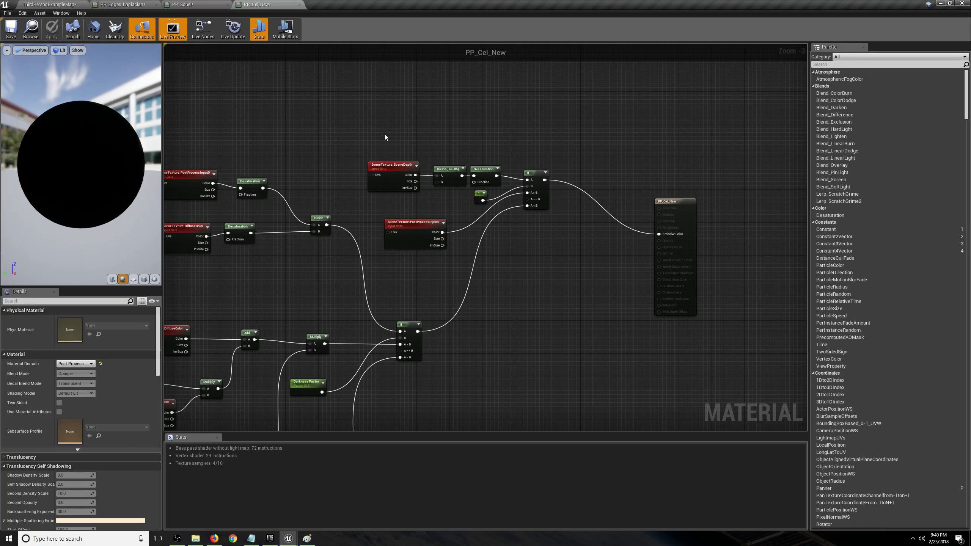
click(56, 3)
click(427, 234)
mouse_move(427, 234)
right_down()
mouse_move(405, 145)
mouse_move(417, 234)
right_up()
right_drag(377, 148, 352, 154)
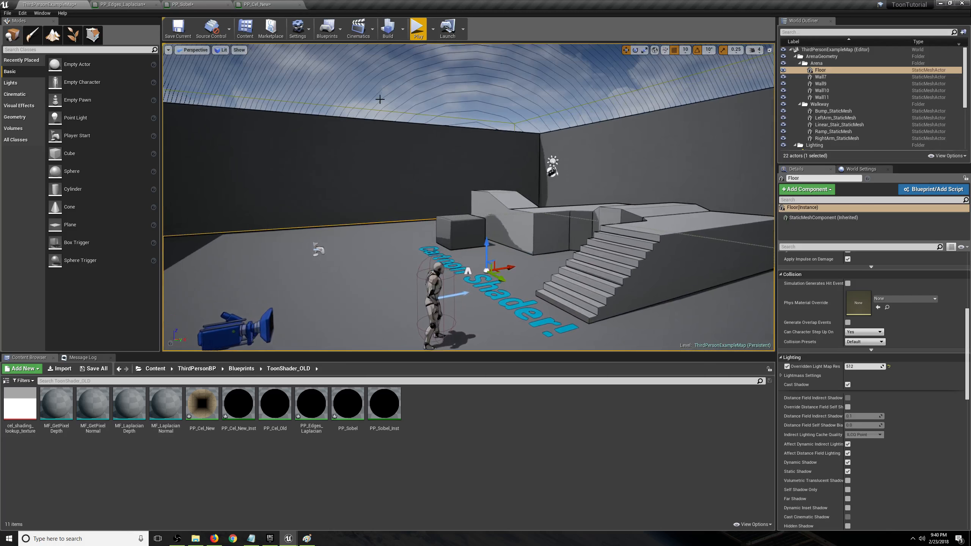
Copy the depth-check node group from PP_Cel_New into PP_Sobel and place it above the existing PostProcessInput0 node
click(288, 5)
drag(507, 217, 576, 255)
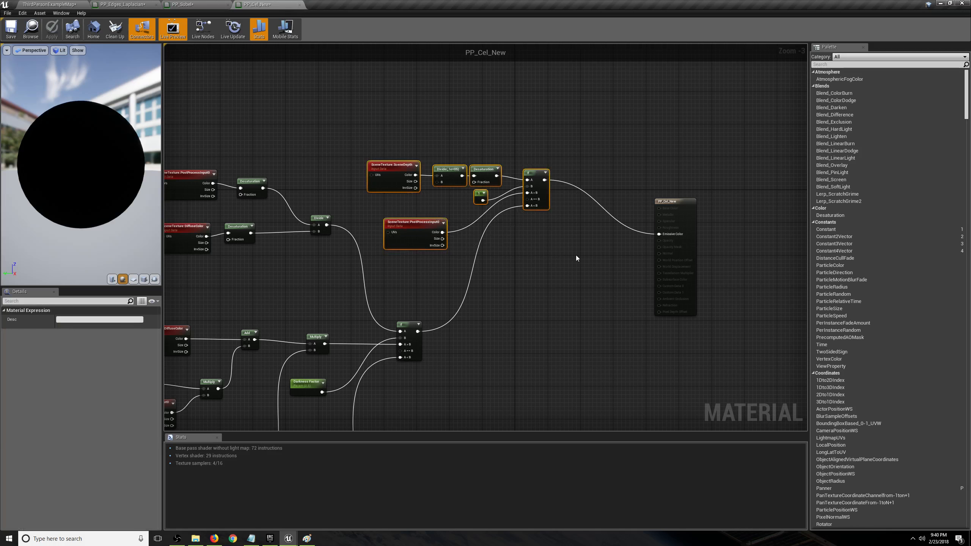
click(281, 76)
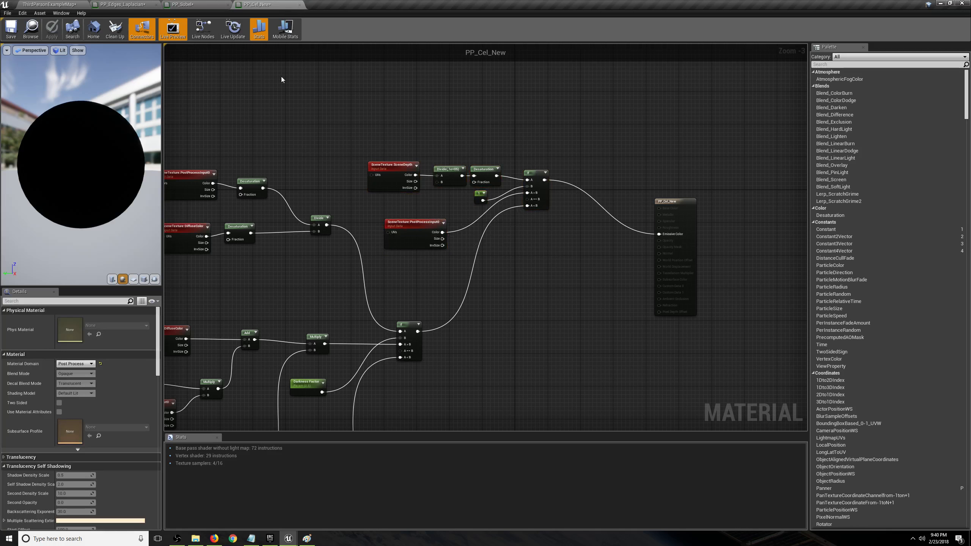
click(183, 5)
right_drag(383, 156, 423, 169)
scroll(421, 149, down, 1)
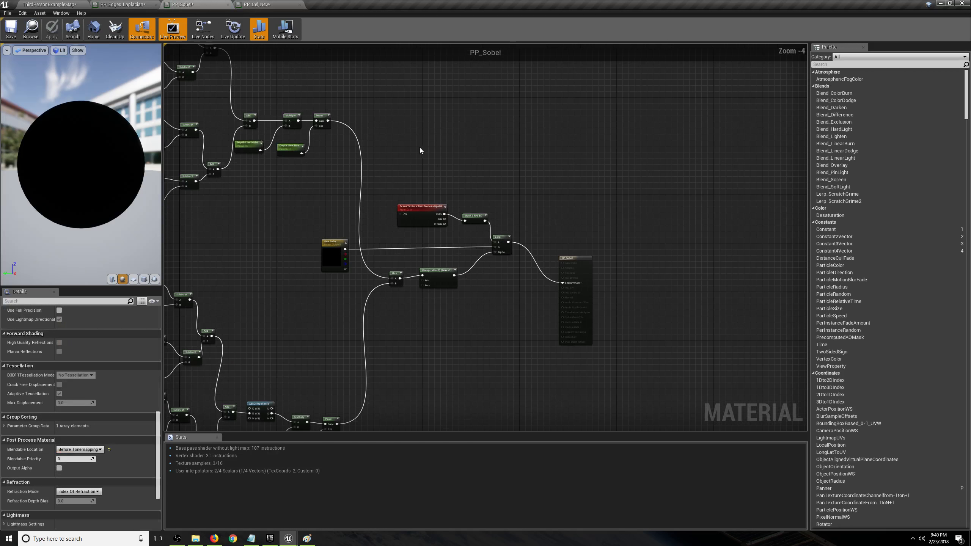
key(ctrl+v)
scroll(442, 183, up, 1)
drag(399, 178, 421, 175)
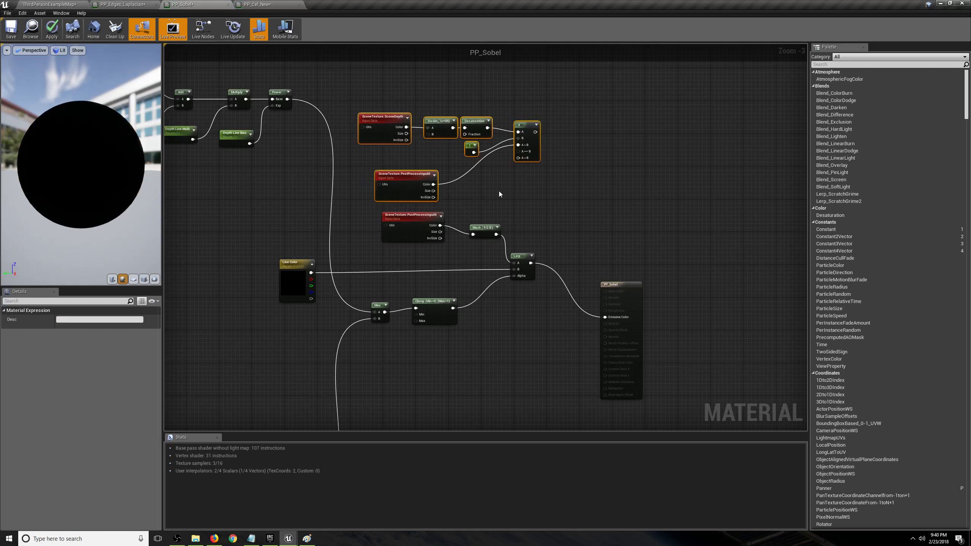
Reposition the PP_Sobel result node and the Lerp node, and connect the If node's output to the Lerp's A input
click(502, 194)
drag(629, 287, 665, 225)
click(535, 232)
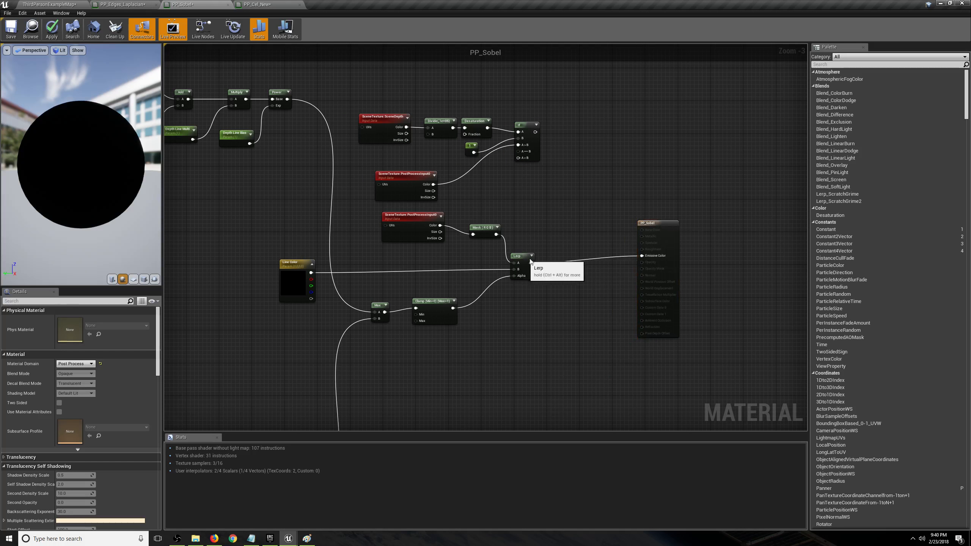
drag(524, 256, 568, 252)
click(531, 222)
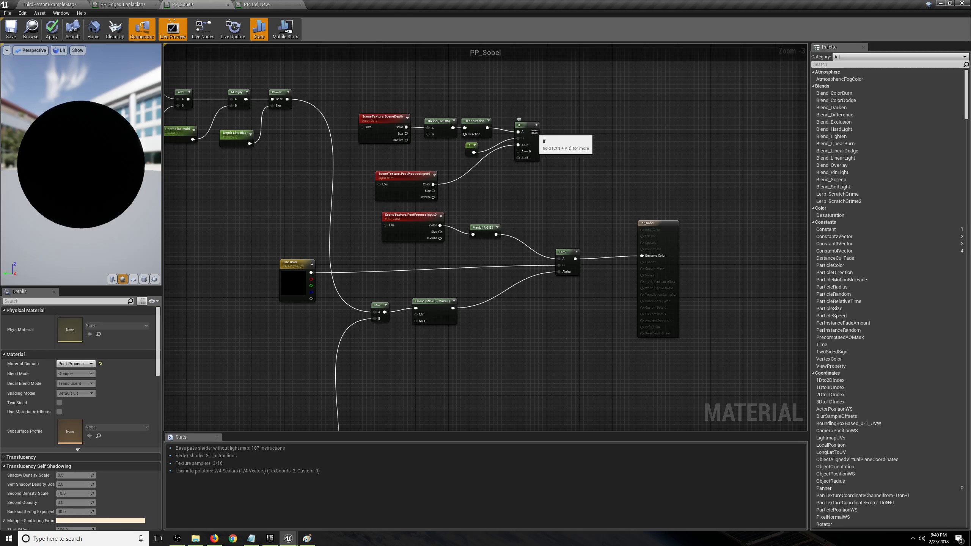
drag(535, 132, 563, 259)
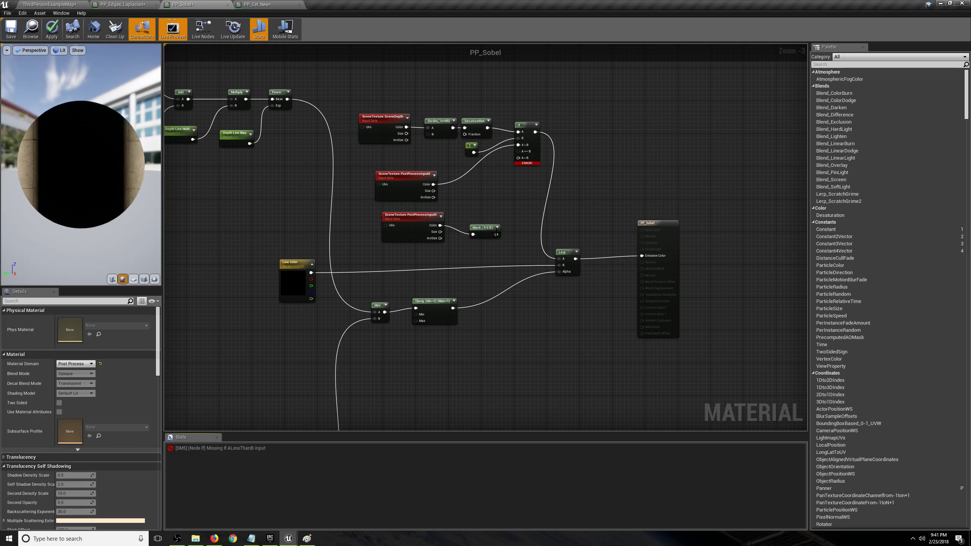
Move the RGB Mask node up and wire it between the SceneDepth color output and the Divide node
click(488, 228)
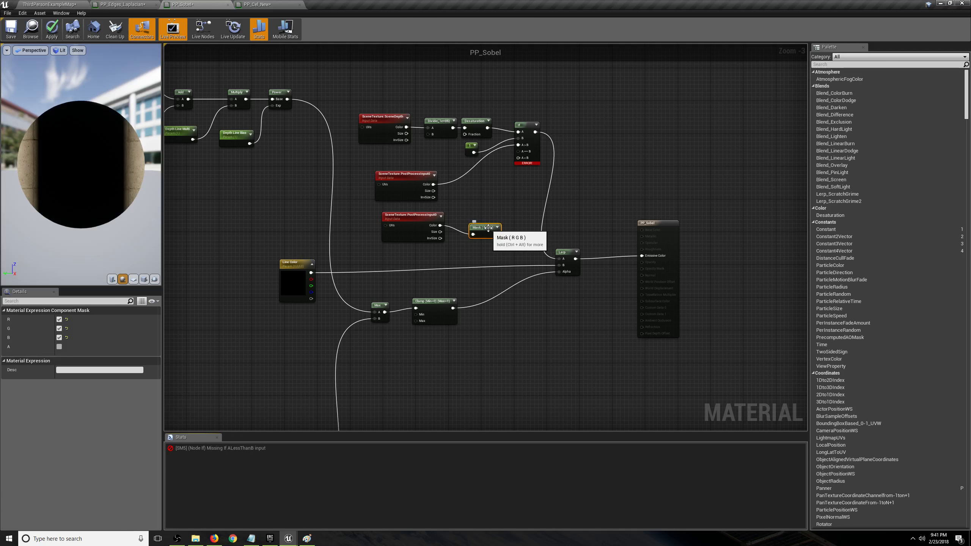
drag(481, 225, 435, 92)
drag(386, 117, 404, 103)
click(480, 78)
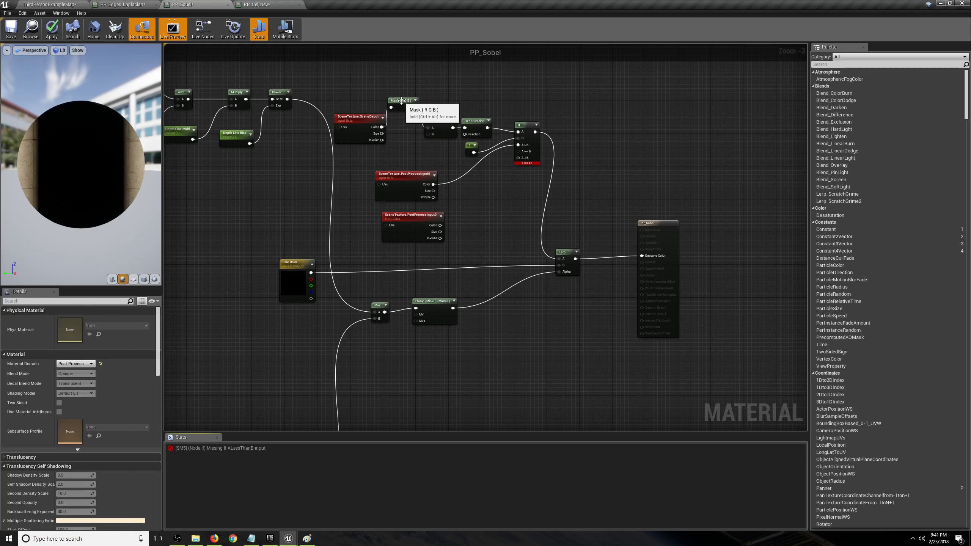
Duplicate the RGB Mask node and insert the copy between the upper PostProcessInput0 color and the If node's A > B input
click(401, 100)
key(ctrl+c)
key(ctrl+v)
drag(479, 196, 520, 147)
click(517, 182)
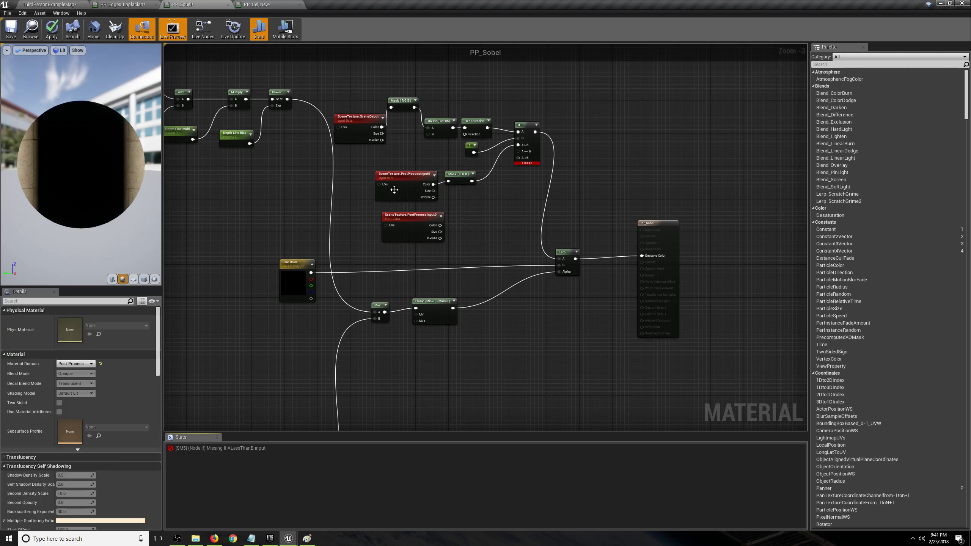
drag(393, 176, 386, 171)
click(538, 215)
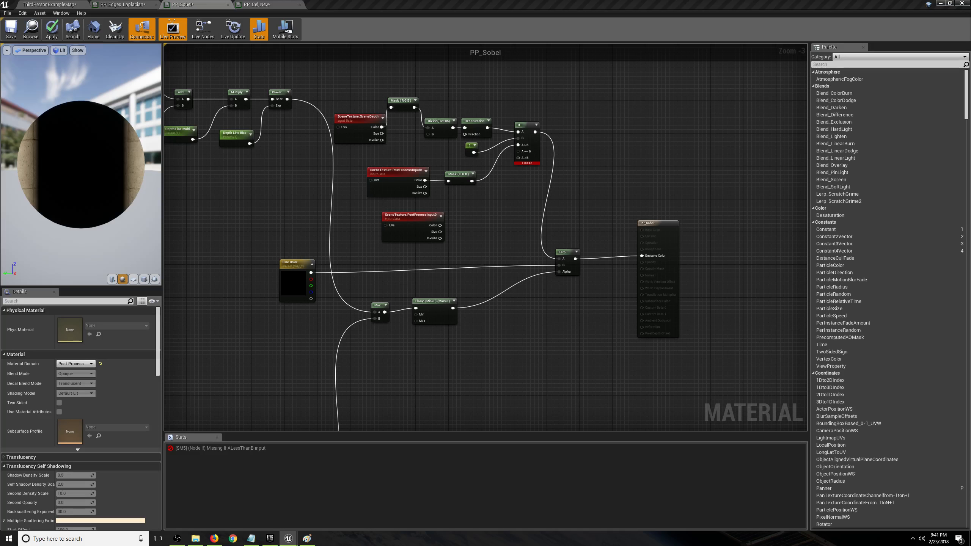
Duplicate the RGB Mask again and wire the copy between the lower PostProcessInput0 color and the Lerp's A input
click(460, 177)
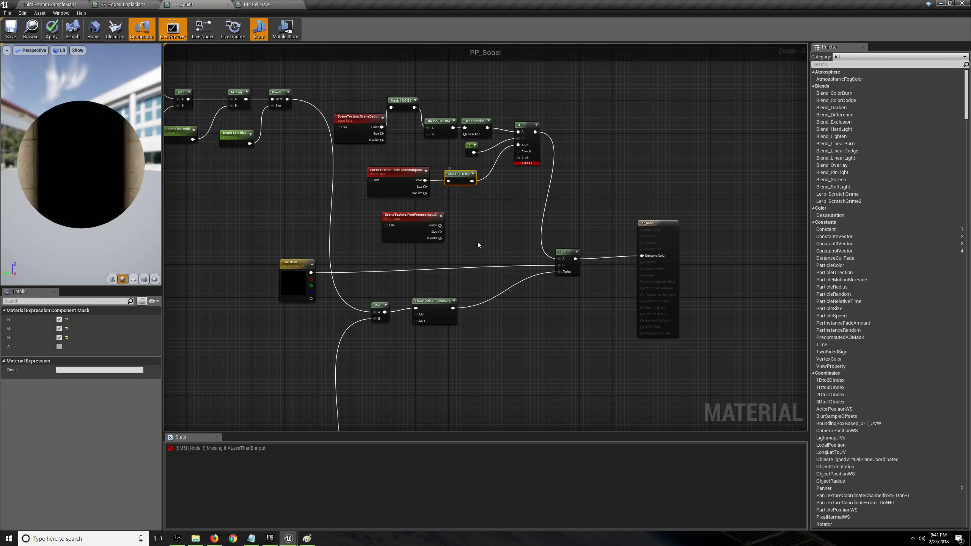
key(ctrl+c)
key(ctrl+v)
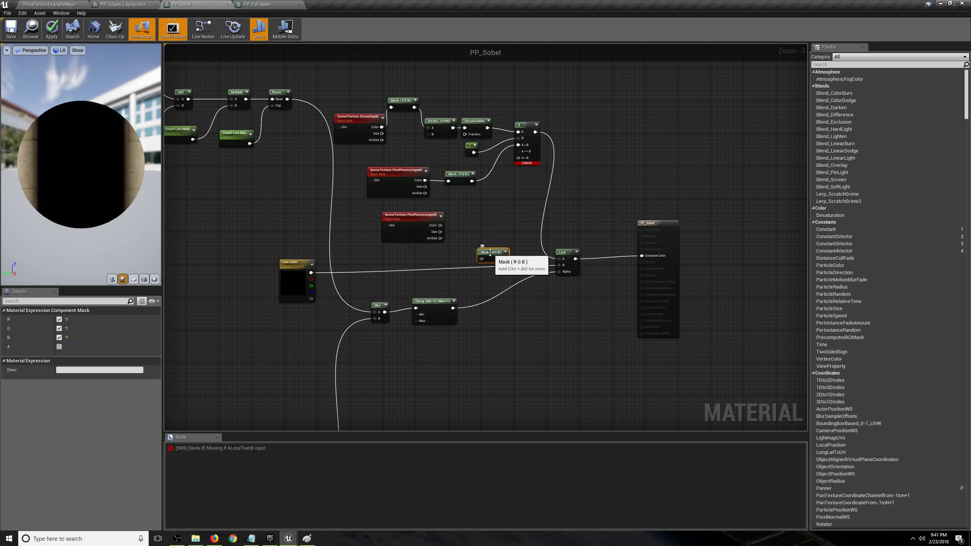
drag(490, 252, 440, 226)
click(494, 250)
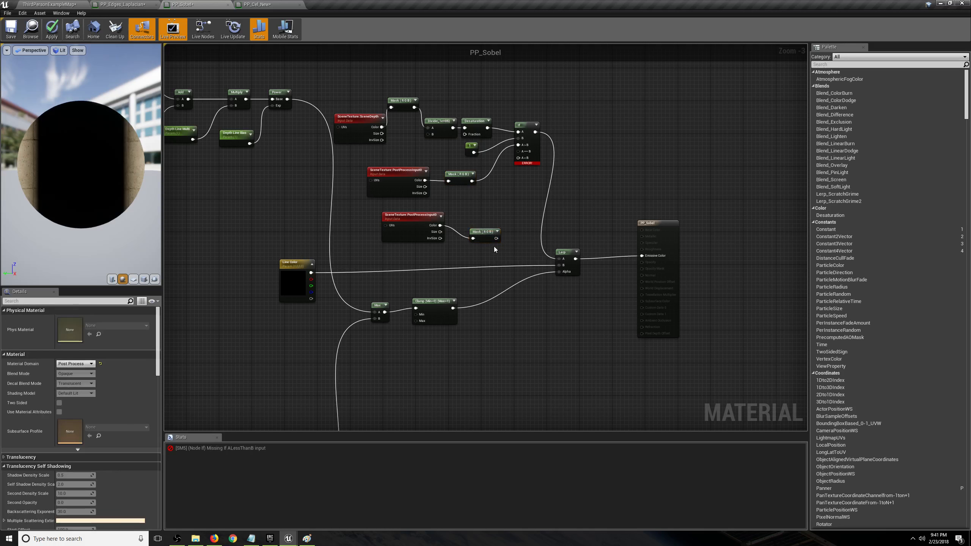
drag(496, 238, 559, 258)
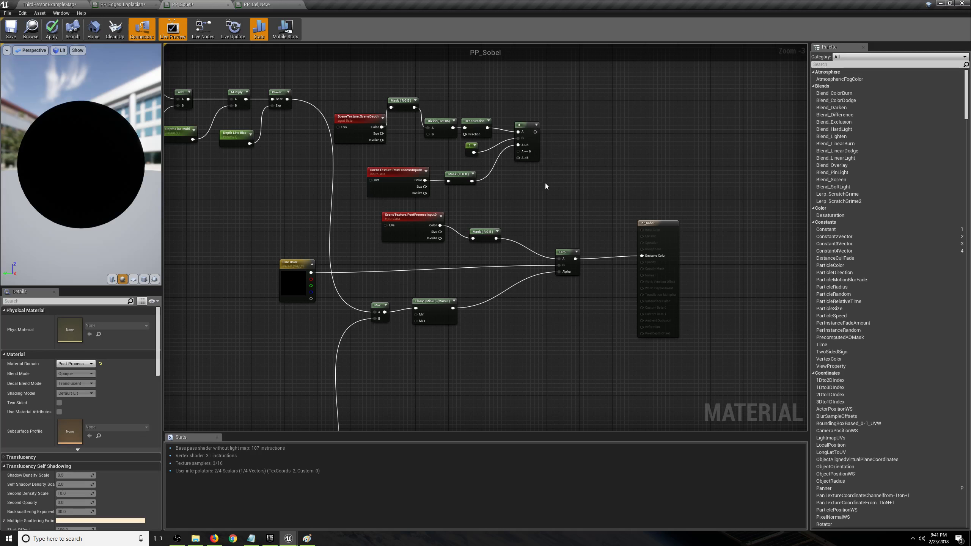
Connect the Lerp output to the If node's A < B, wire the If output to Emissive Color, and apply the material
drag(565, 252, 519, 158)
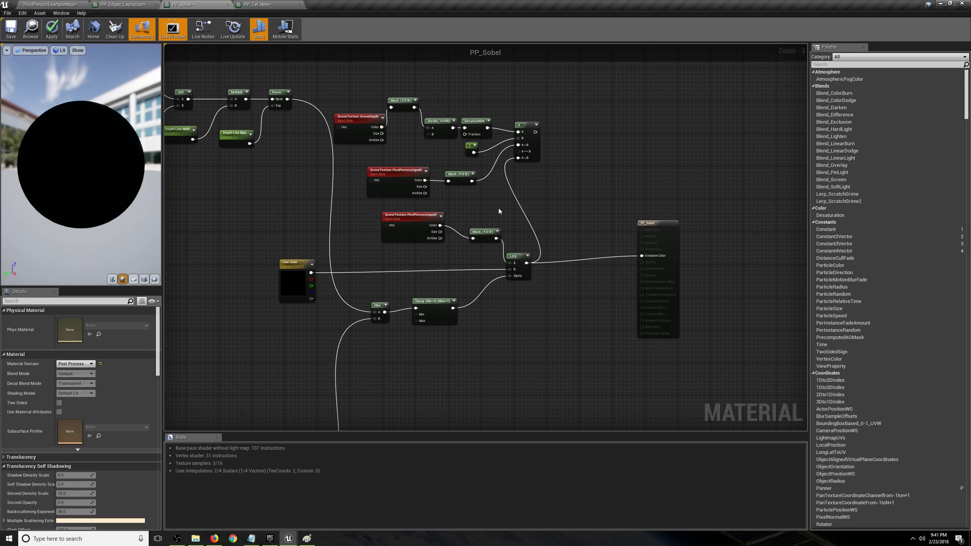
drag(536, 131, 642, 256)
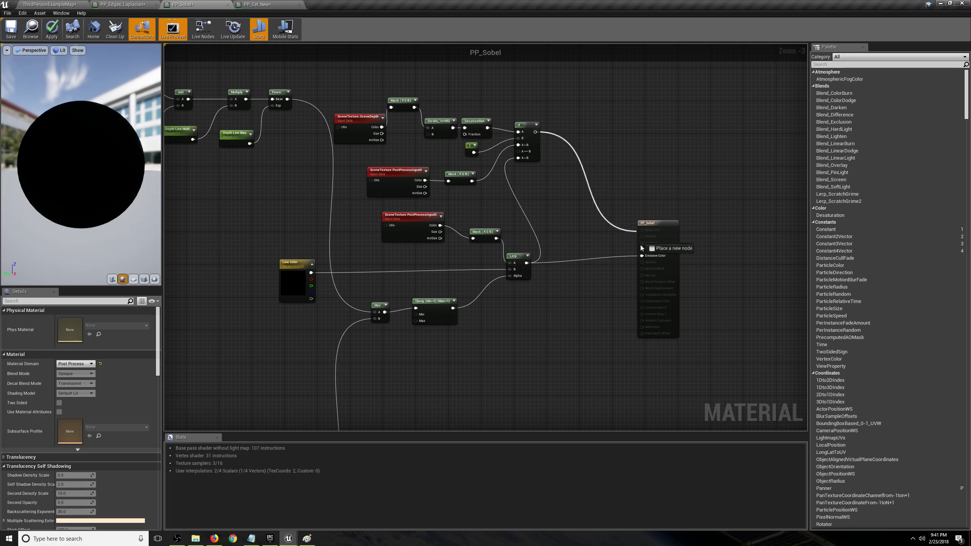
click(51, 29)
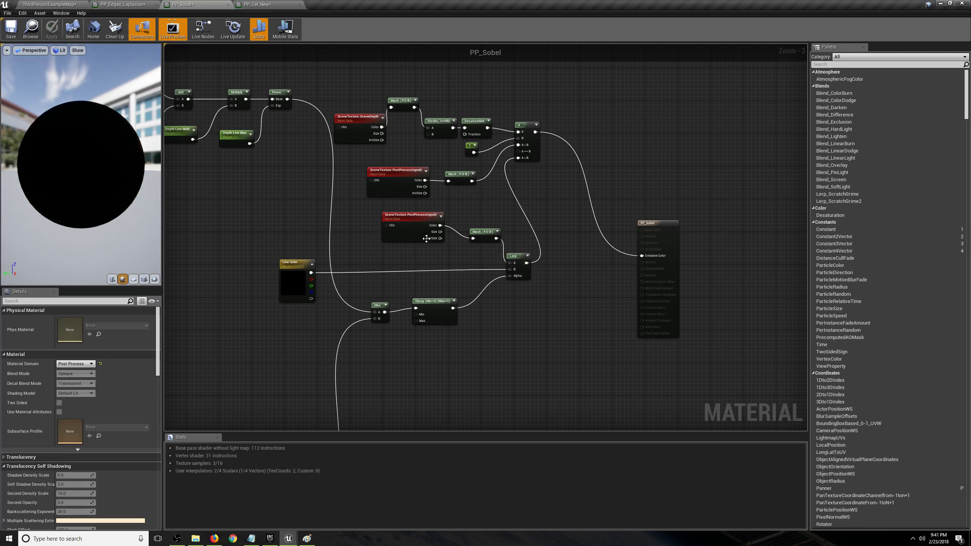
Play the ThirdPersonExampleMap level and run the character around the arena to examine the outlines, cel shading and sky
click(65, 8)
right_drag(378, 149, 502, 168)
click(419, 29)
key(w)
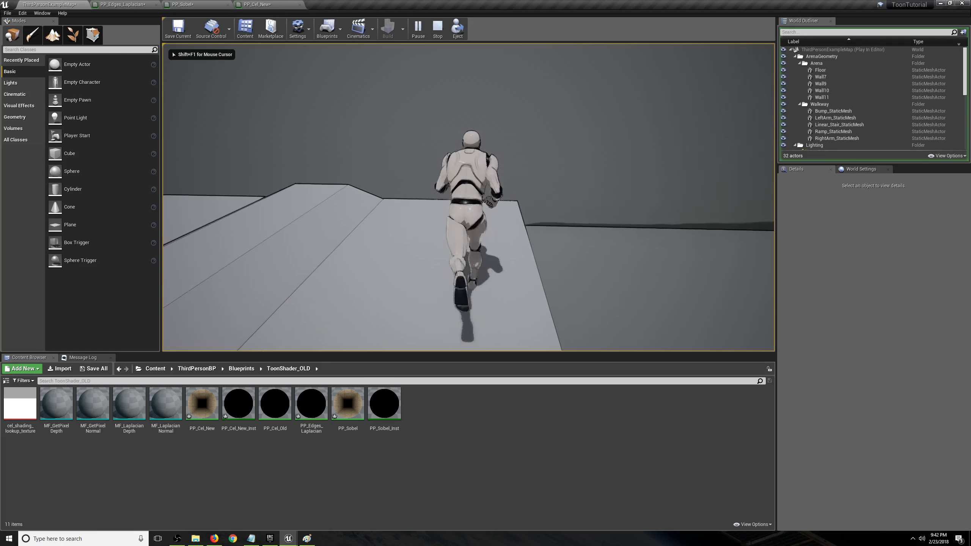
key(s)
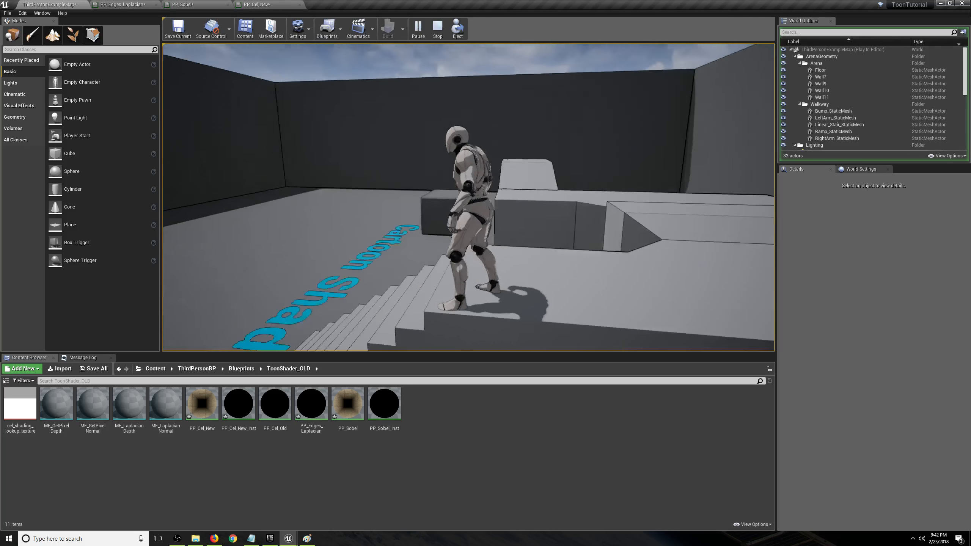
key(w)
key(space)
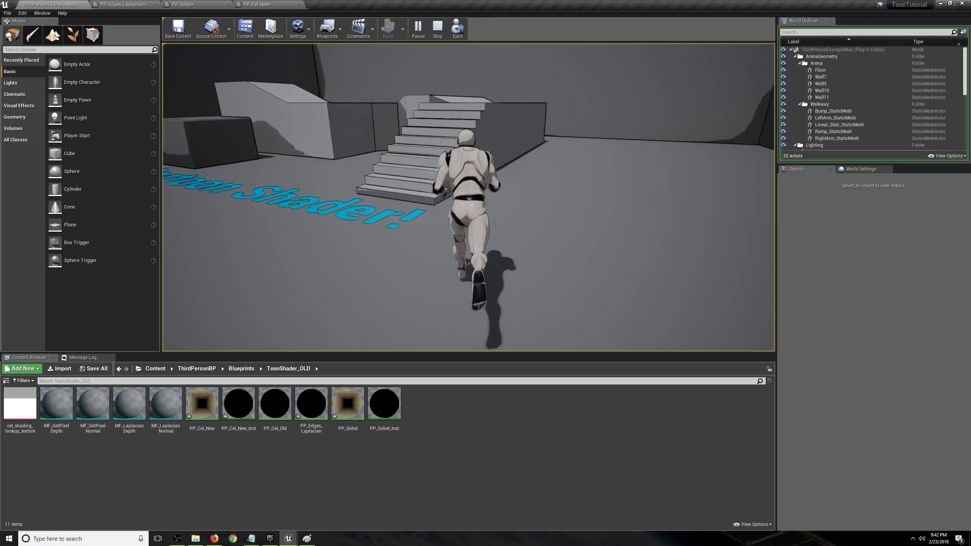
key(space)
key(w)
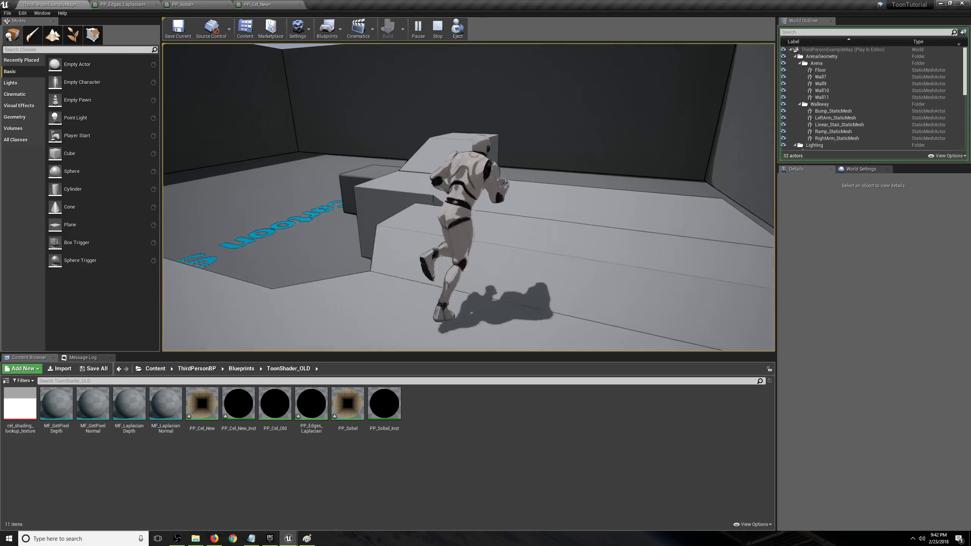
key(w)
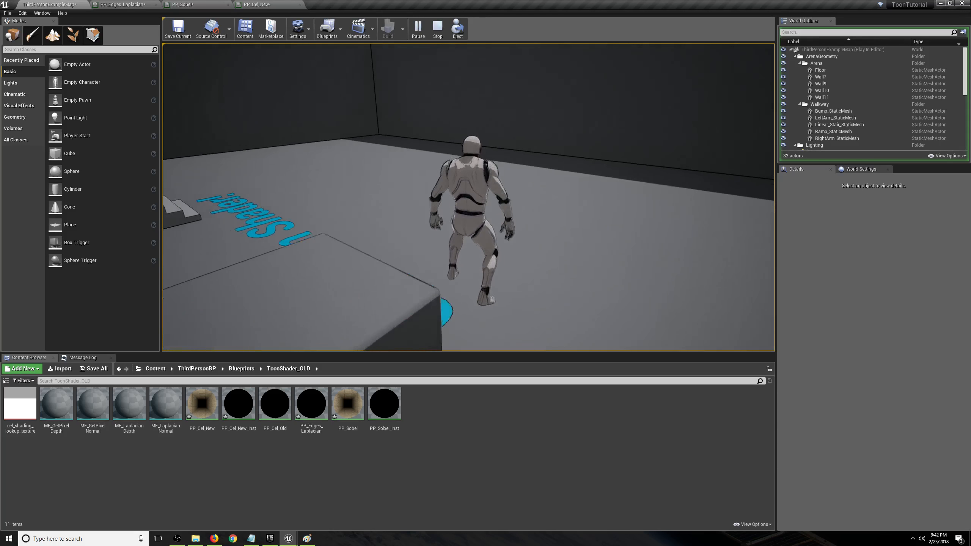
key(w)
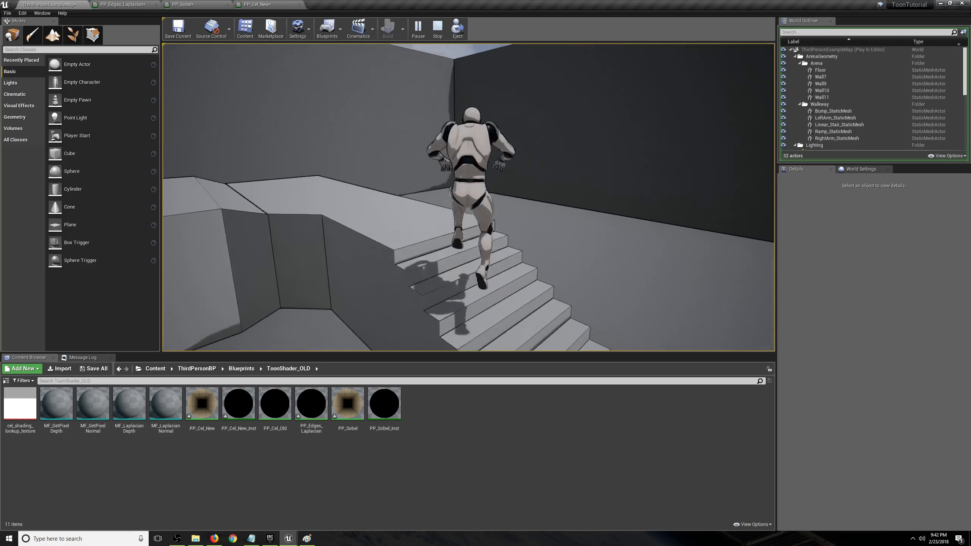
key(w)
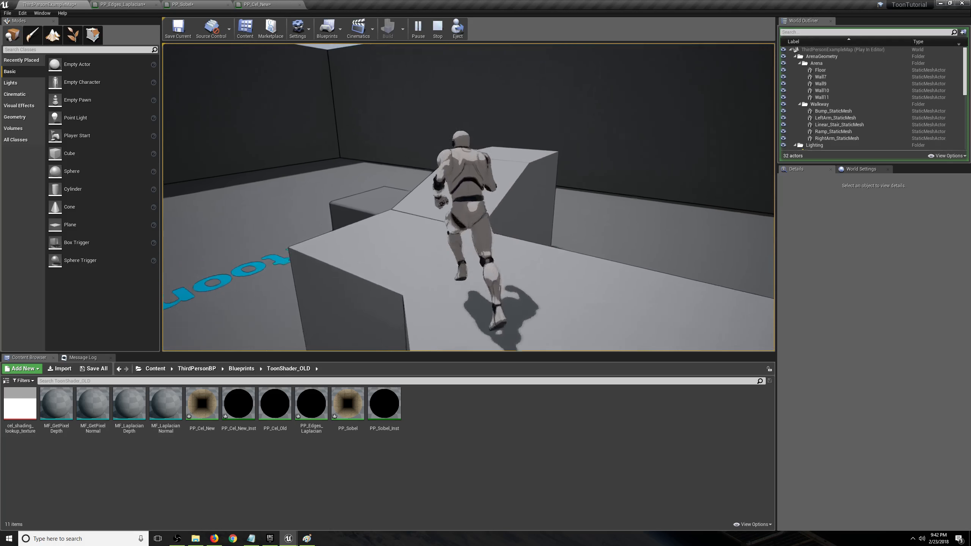
key(w)
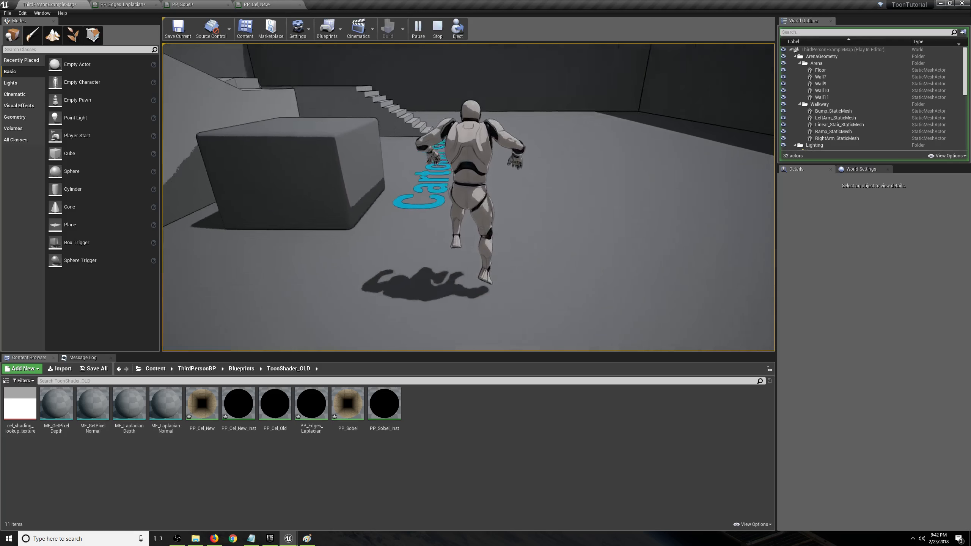
key(w)
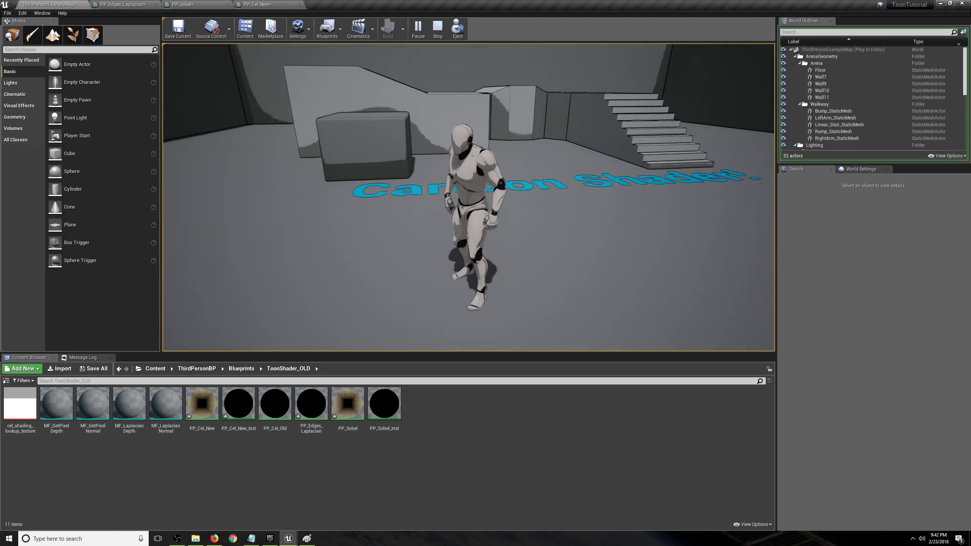
key(w)
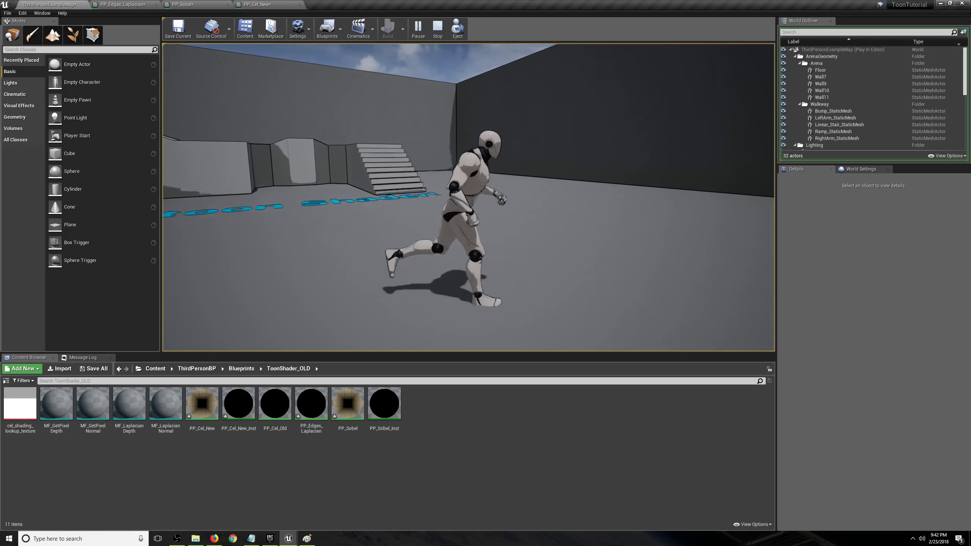
key(w)
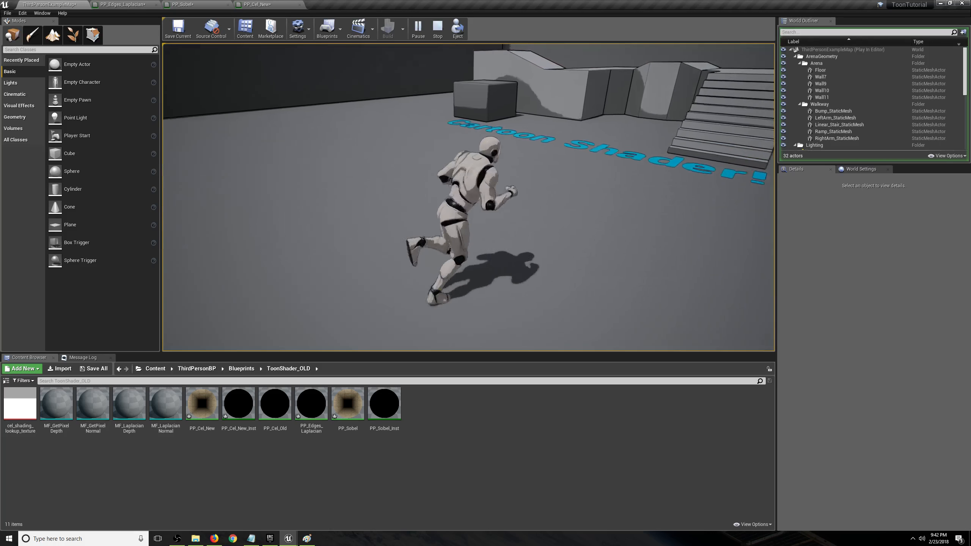
key(space)
key(w)
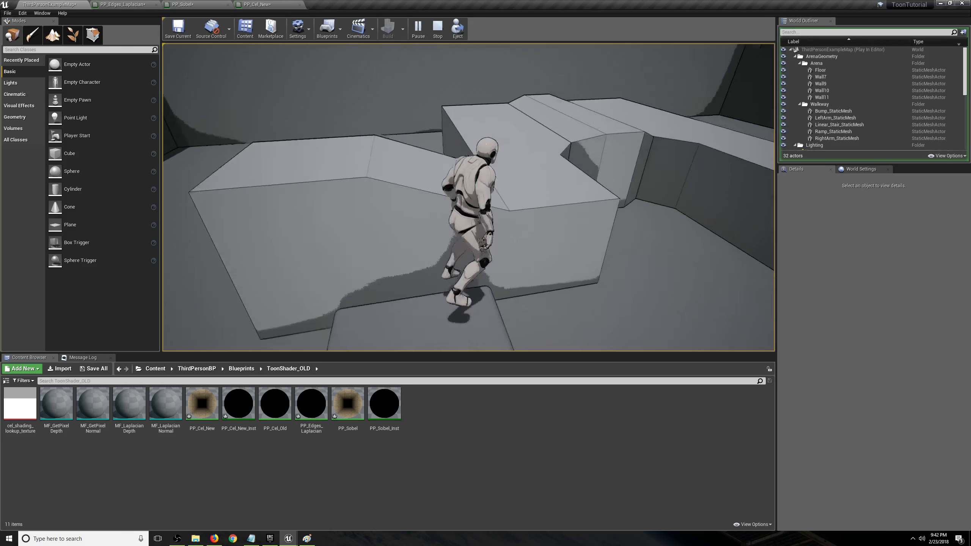
key(w)
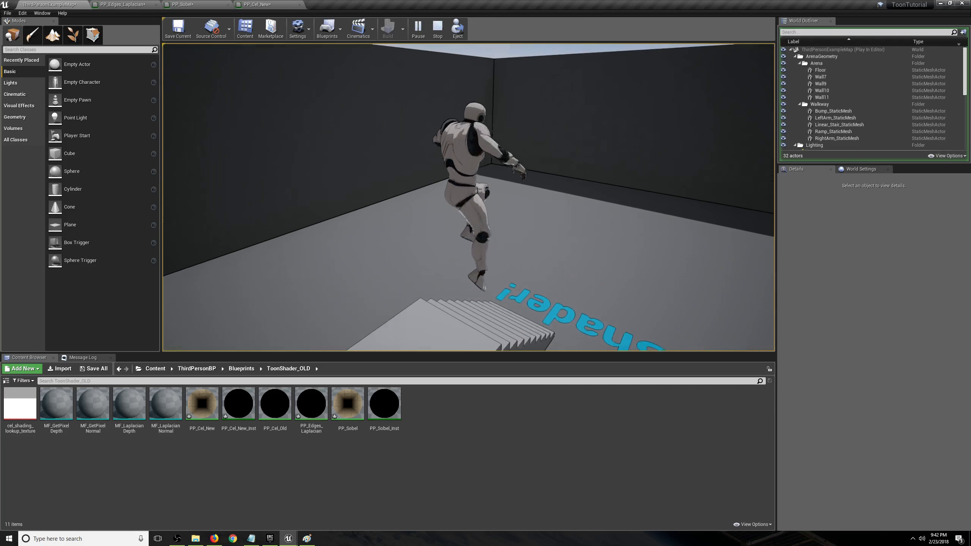
key(space)
key(w)
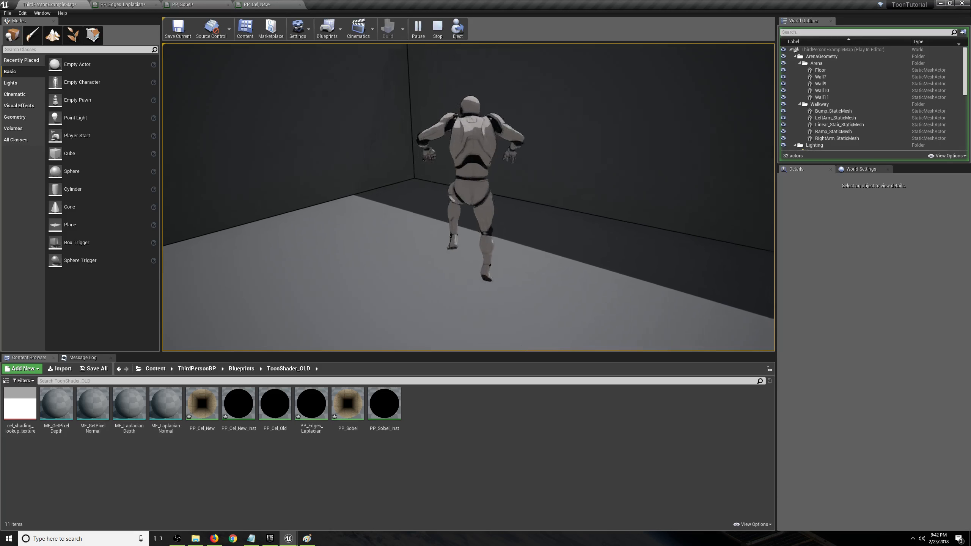
key(w)
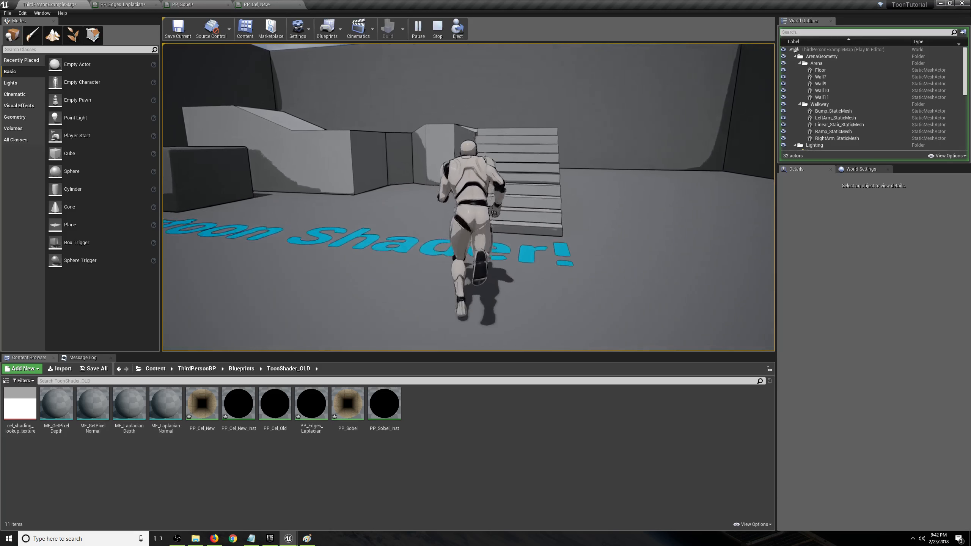
key(w)
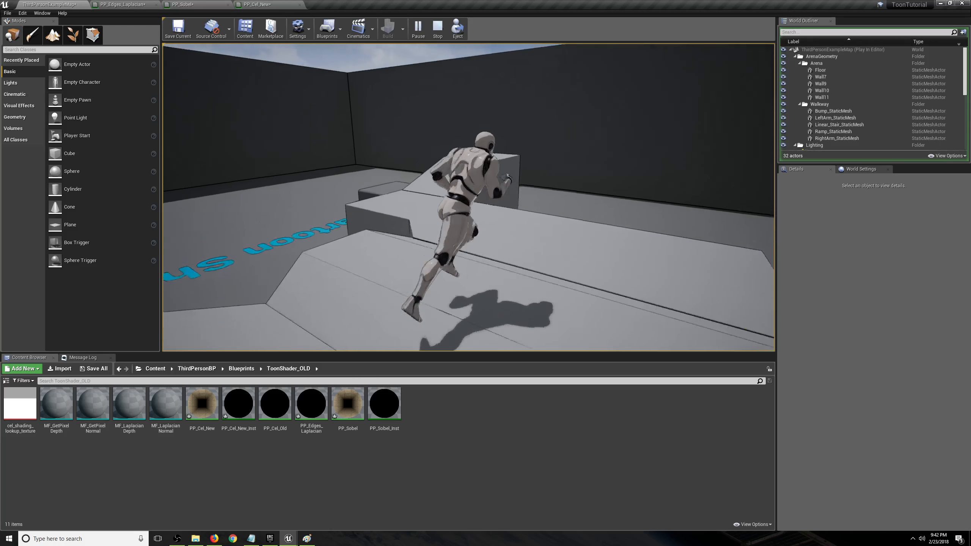
key(space)
key(w)
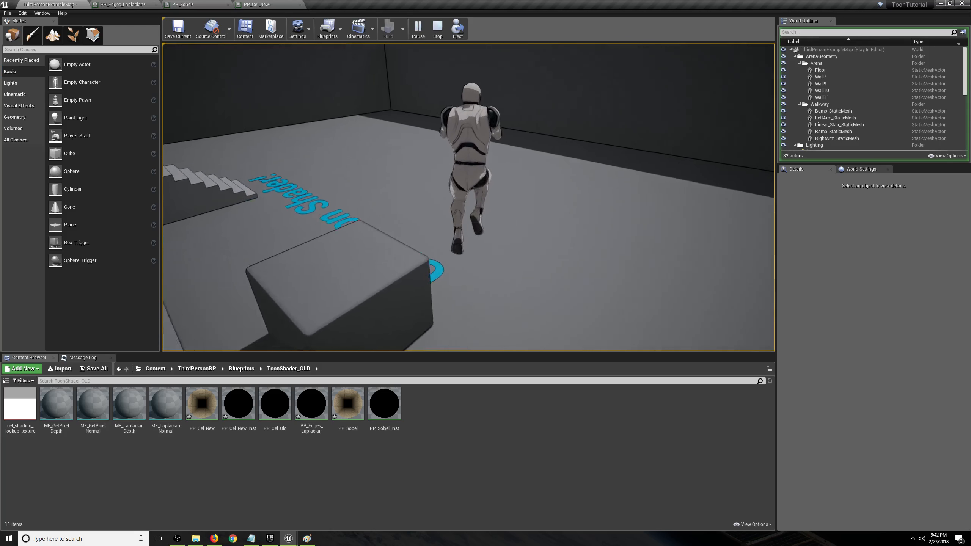
key(w)
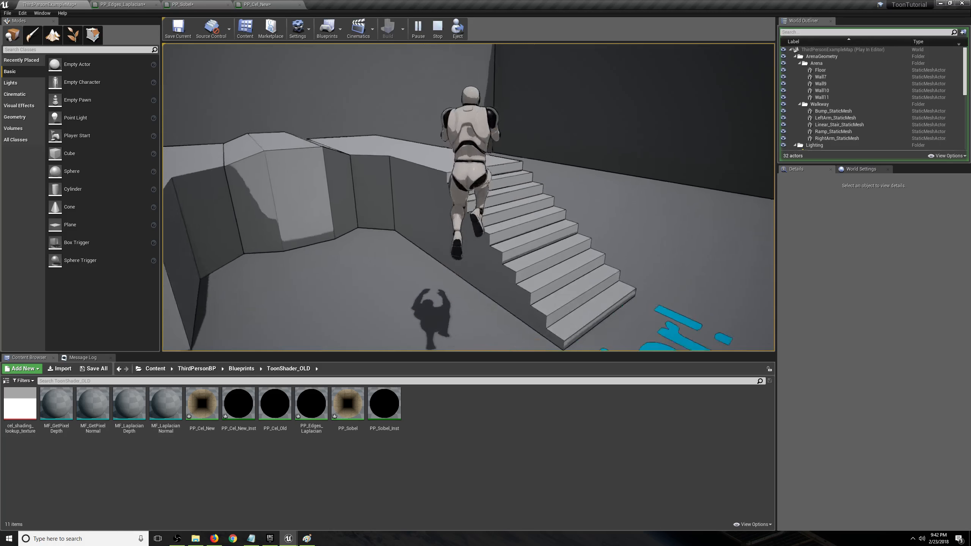
key(w)
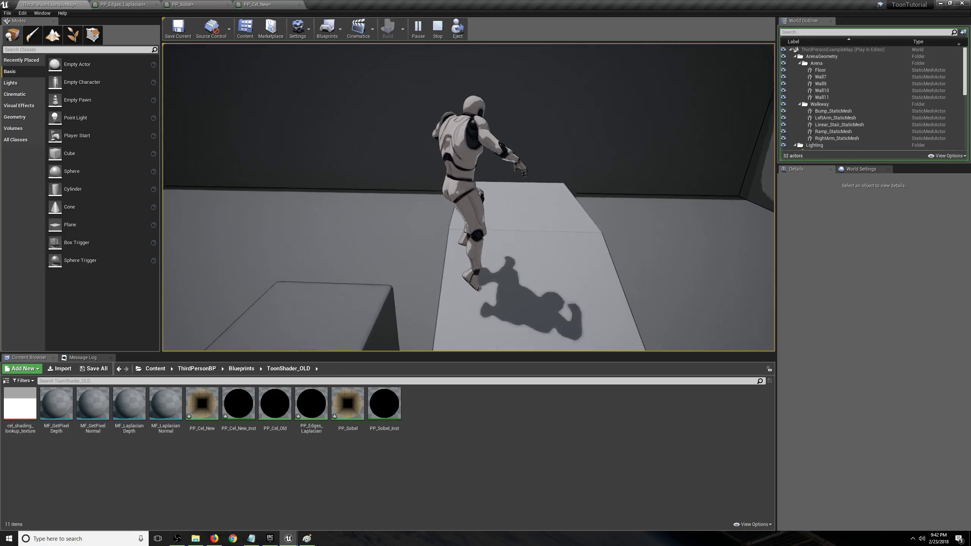
key(w)
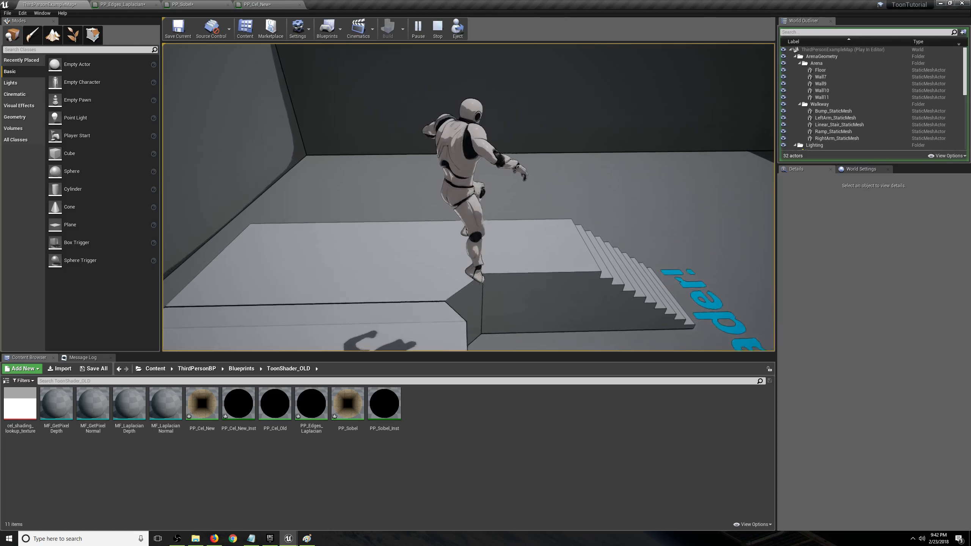
key(w)
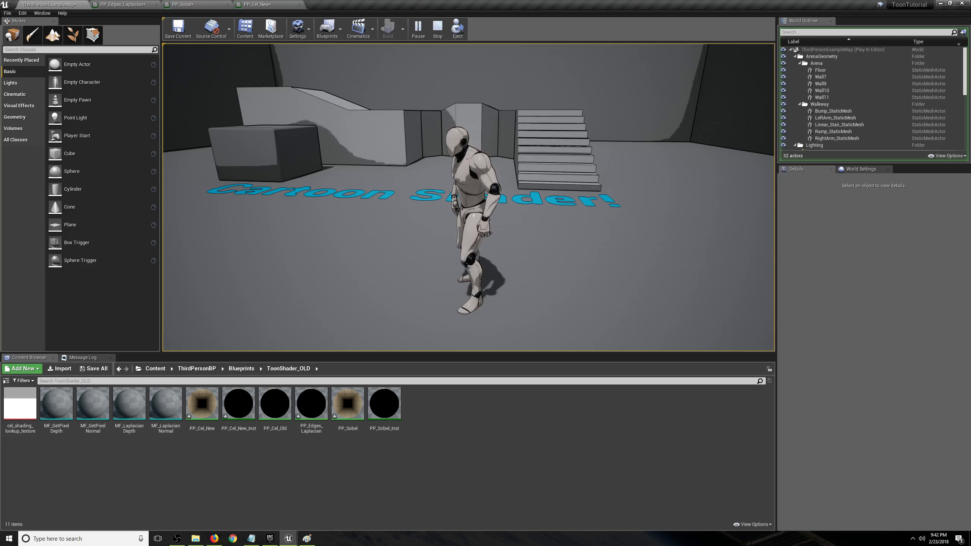
Run the character over the stairs and walkway to examine the cartoon shading, and end the play session
key(w)
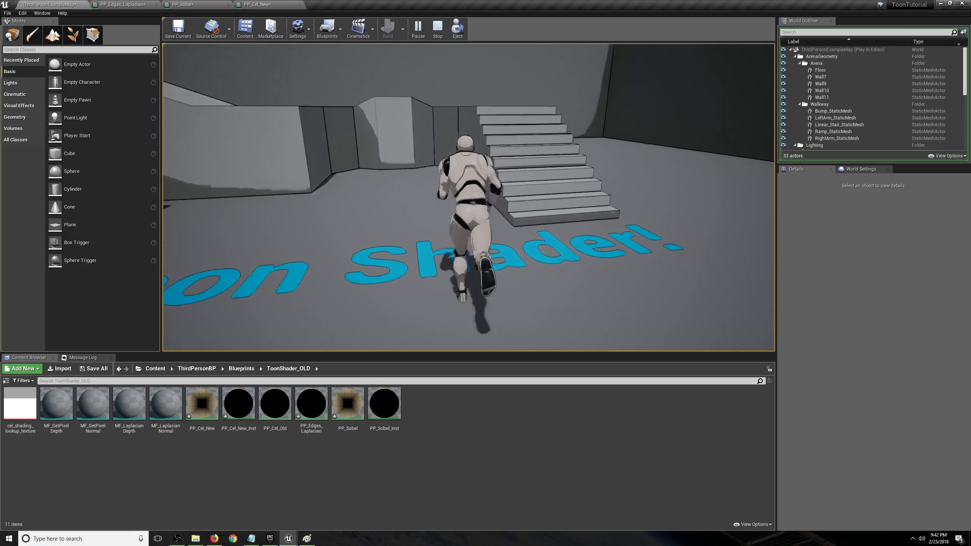
key(w)
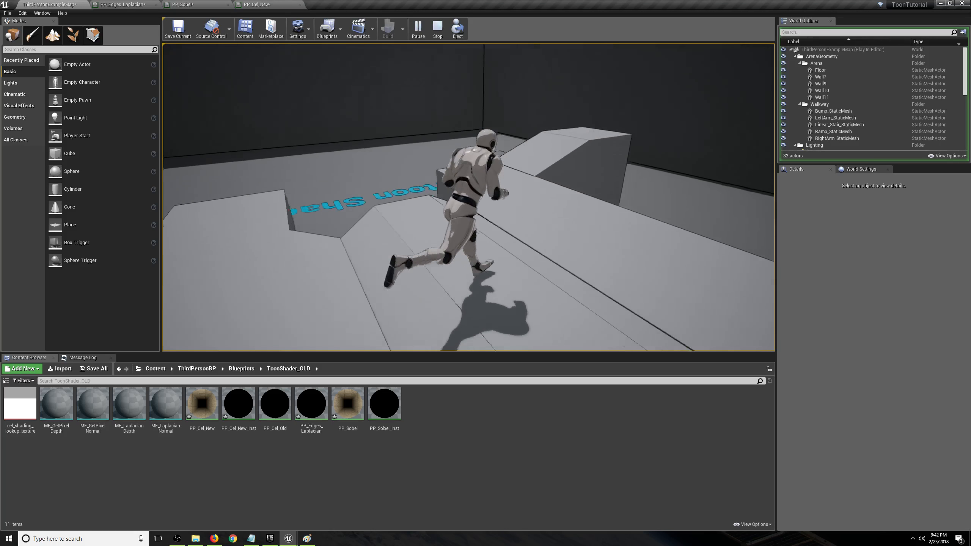
key(w)
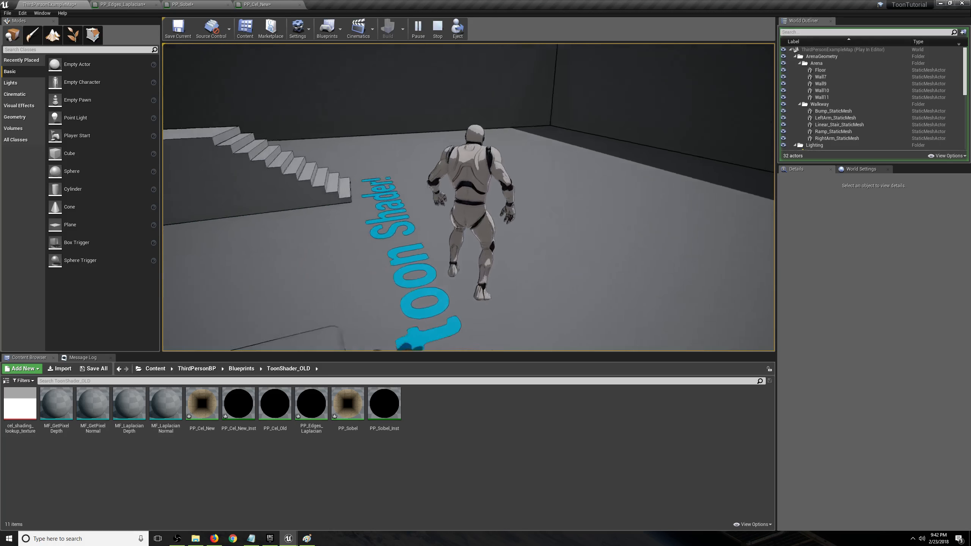
key(Escape)
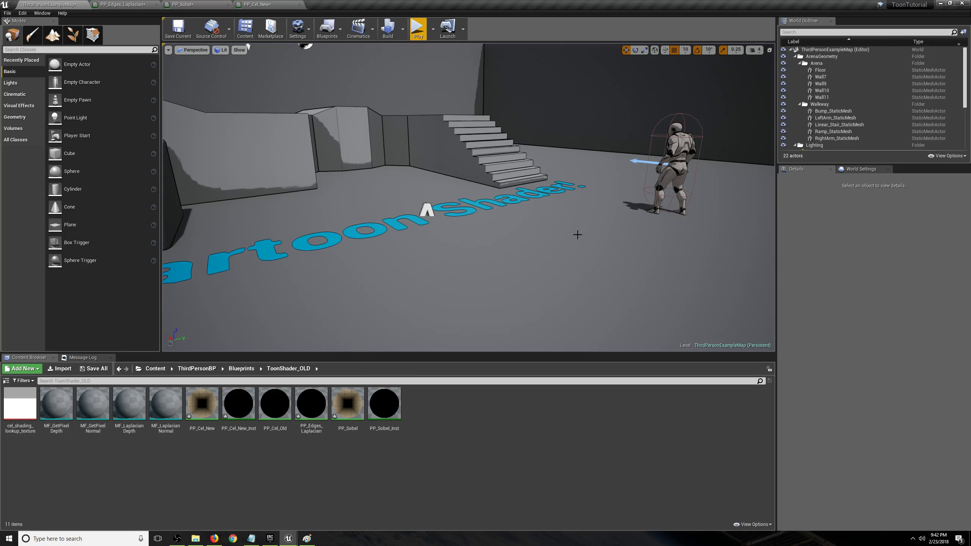
Enable Render CustomDepth Pass for the staircase mesh Linear_Stair_StaticMesh in the level
click(471, 167)
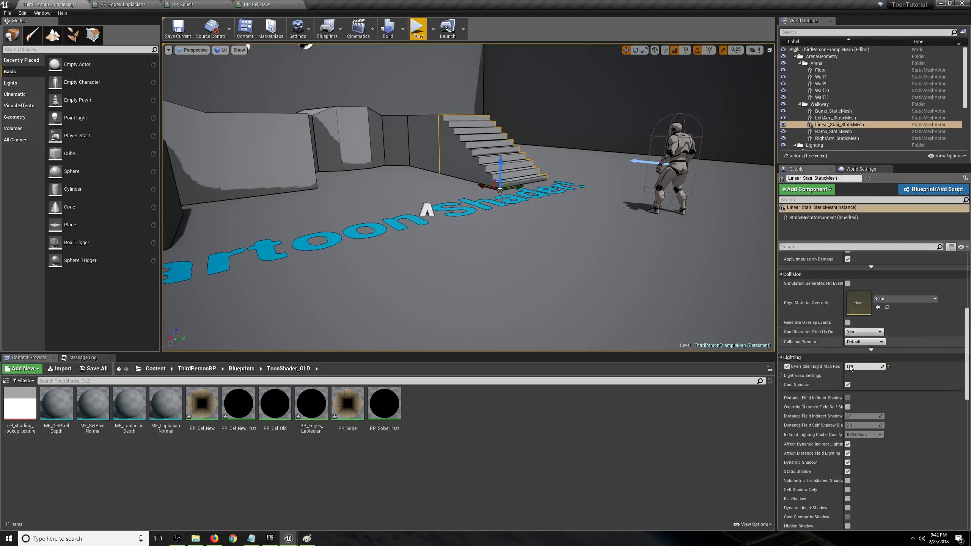
scroll(852, 388, down, 5)
scroll(852, 387, down, 5)
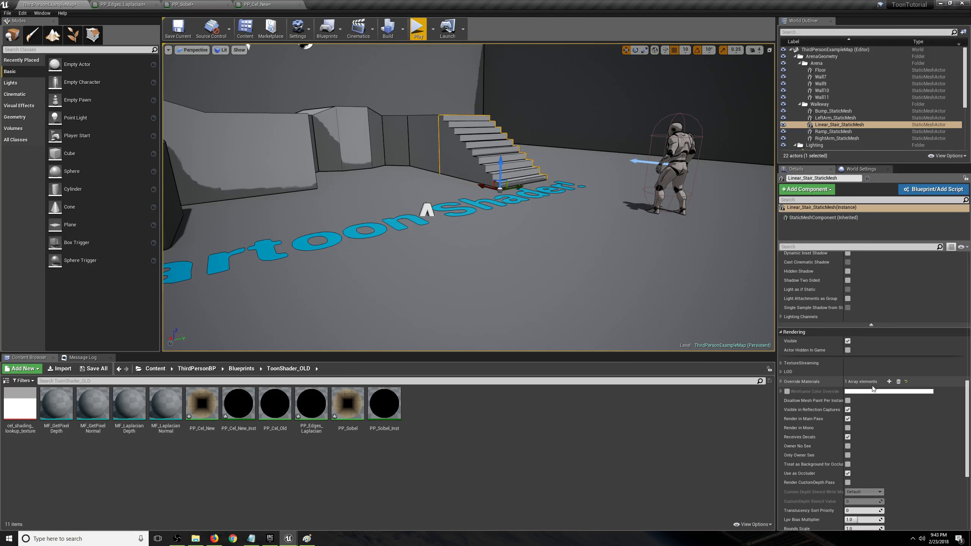
scroll(873, 388, down, 2)
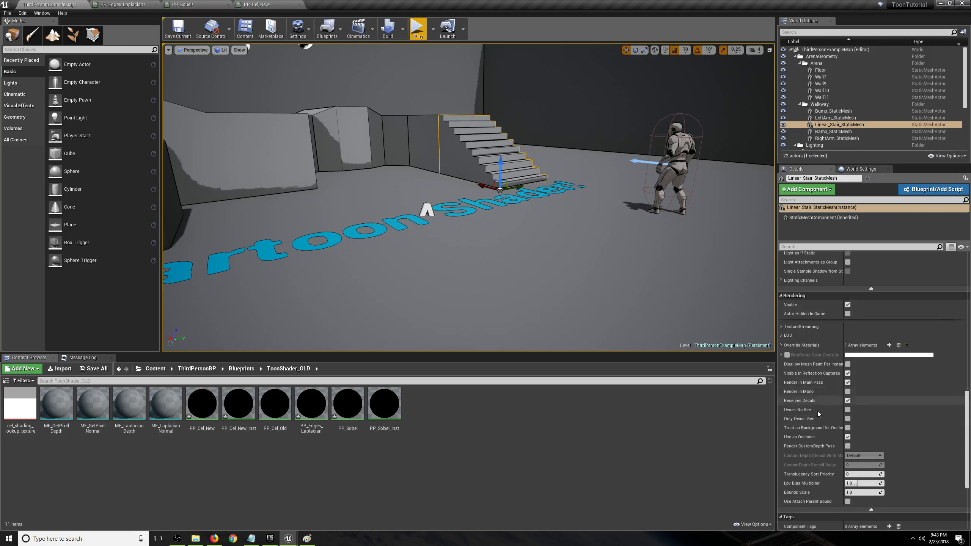
click(848, 447)
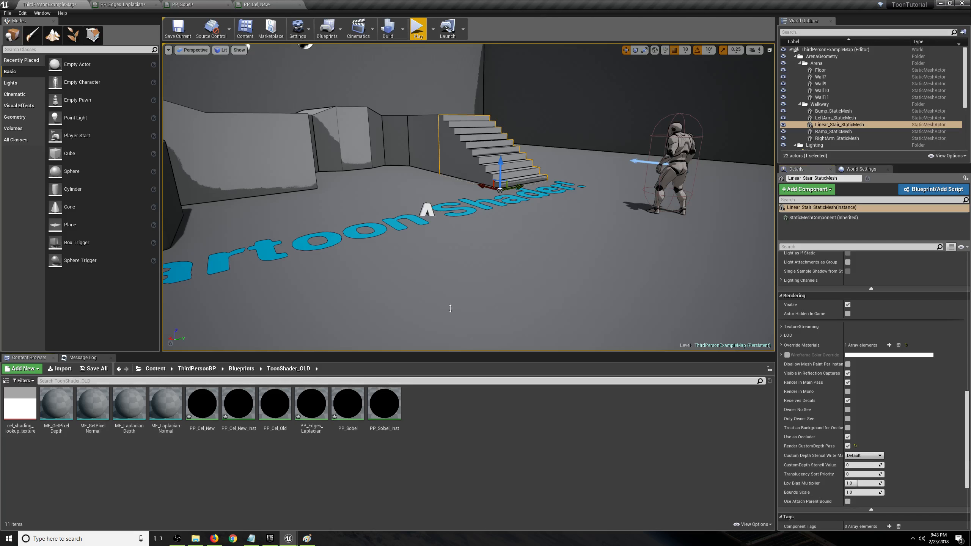
Open the PP_Cel_New material graph and move its output node farther from the final If node, level with the connection
click(258, 5)
drag(682, 201, 756, 185)
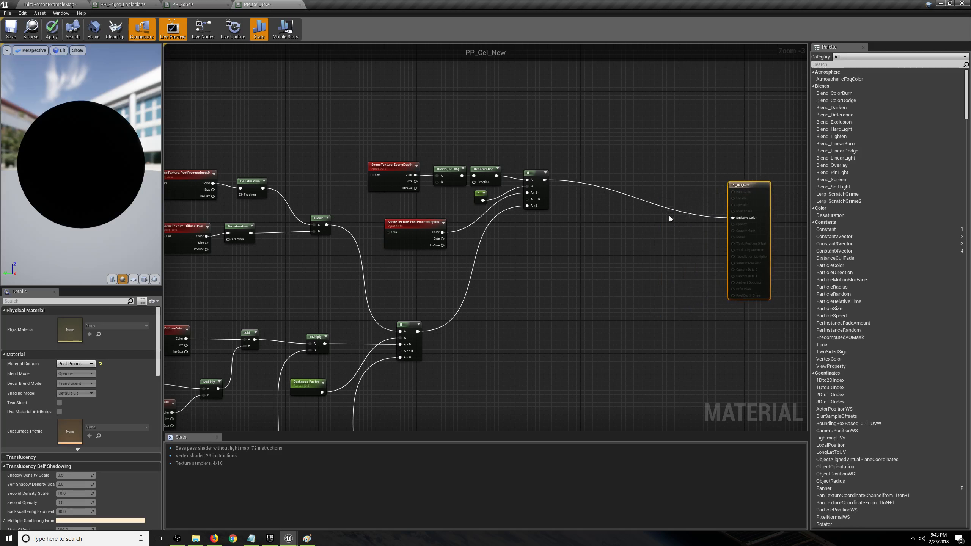
click(621, 242)
right_drag(615, 246, 474, 283)
drag(606, 224, 659, 204)
click(558, 231)
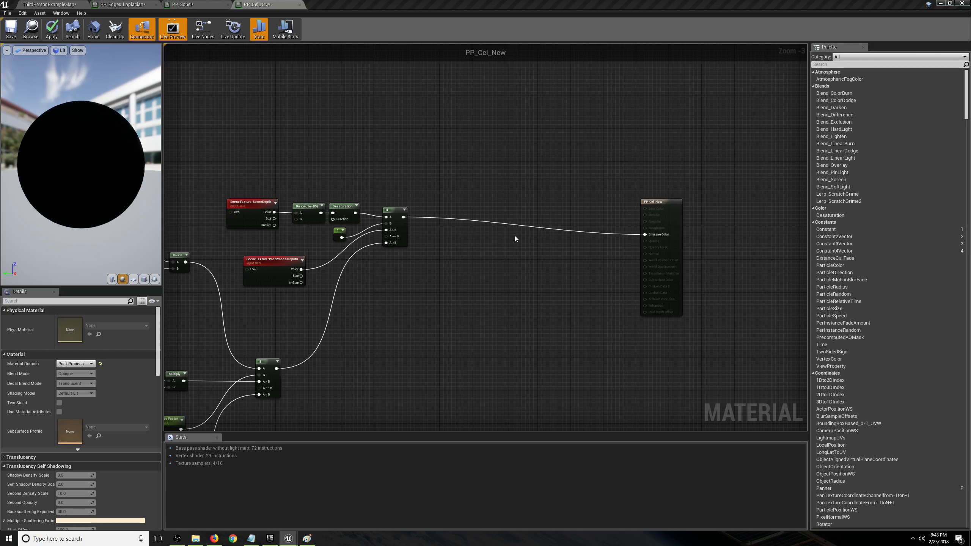
drag(660, 204, 681, 195)
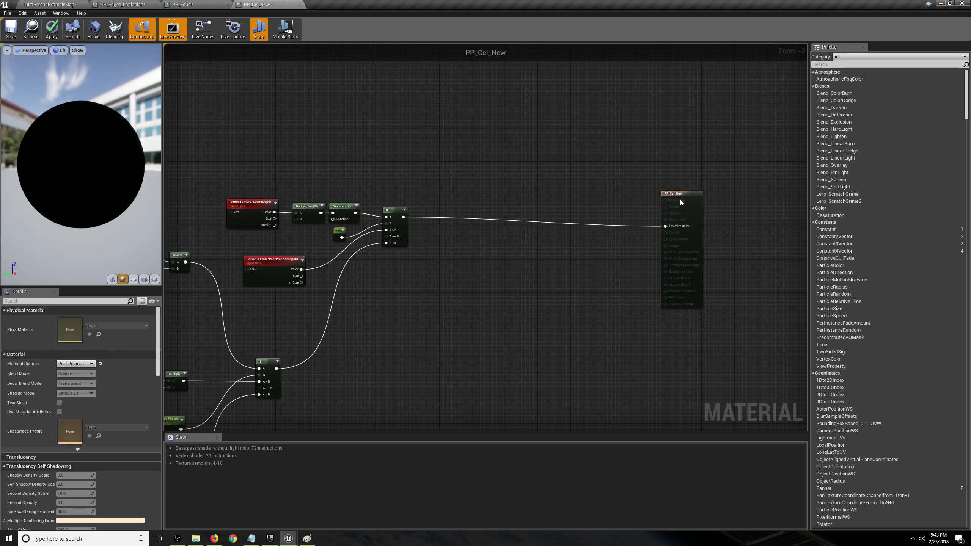
drag(681, 200, 681, 192)
click(486, 190)
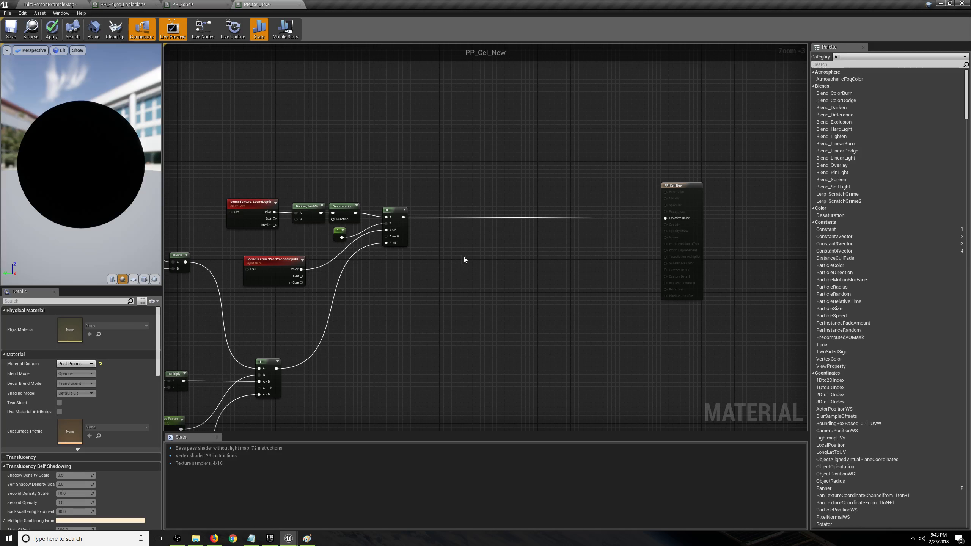
Paste two SceneDepth texture nodes before the output node and switch the lower one to CustomDepth
key(ctrl+v)
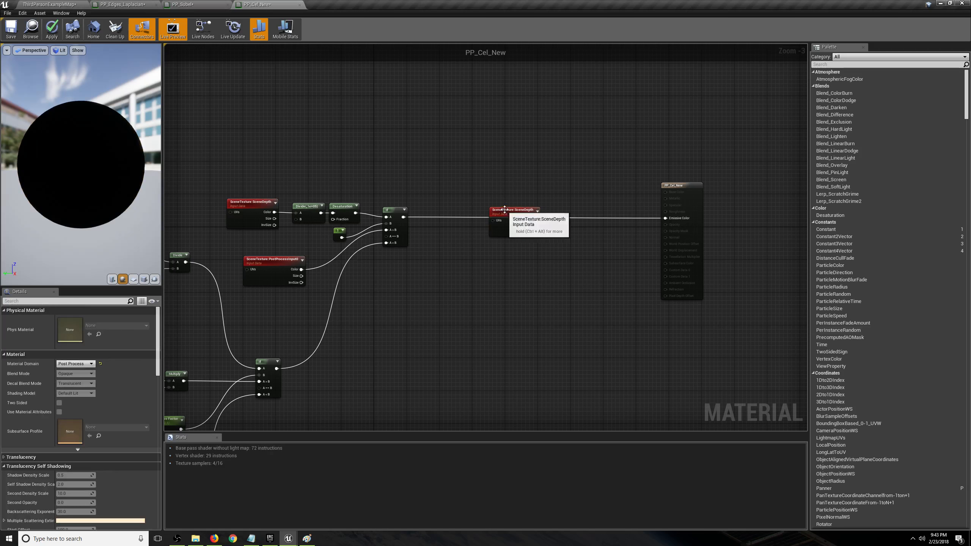
key(ctrl+v)
drag(498, 288, 498, 256)
click(87, 321)
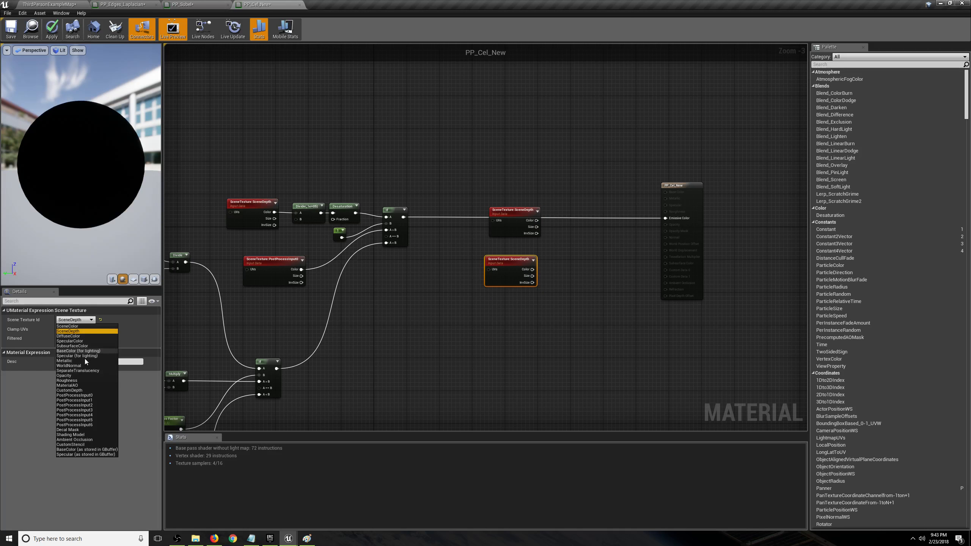
click(81, 389)
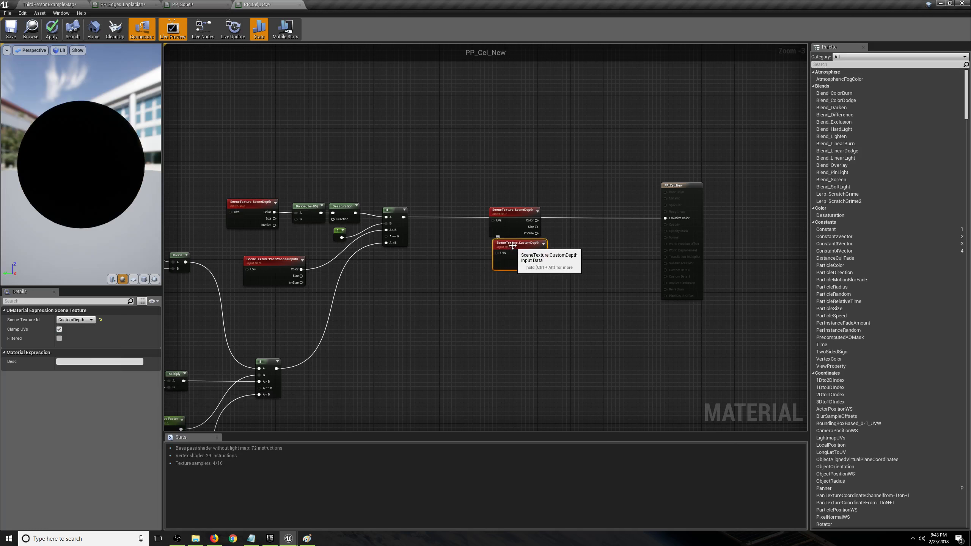
drag(512, 253, 504, 253)
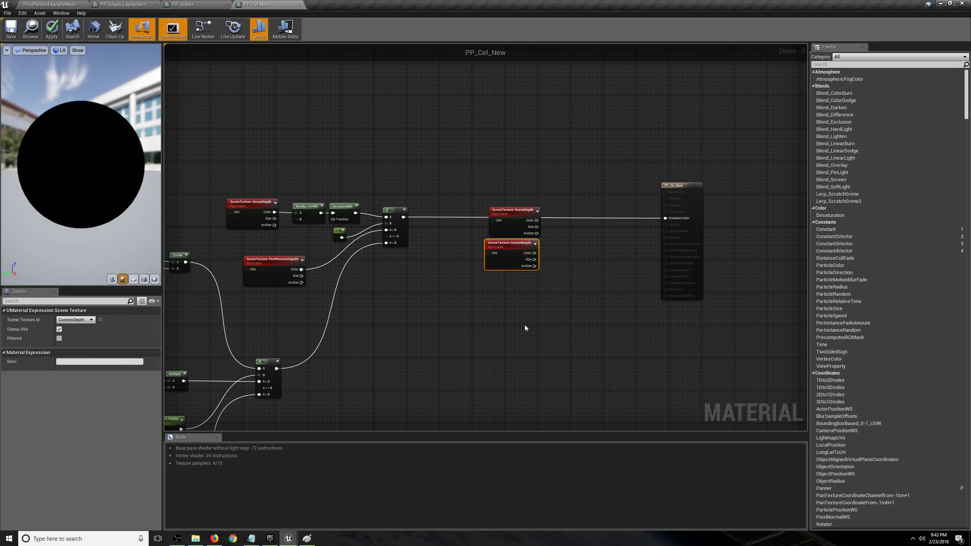
Duplicate the PostProcessInput0 node beneath the CustomDepth node and align the three scene textures in a column
click(264, 263)
key(ctrl+v)
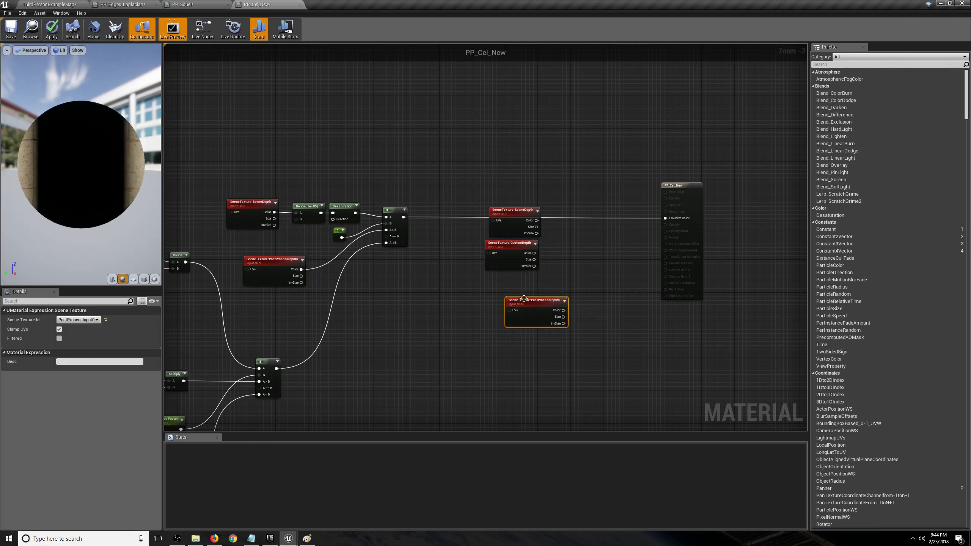
drag(524, 299, 506, 275)
click(551, 256)
drag(511, 212, 507, 212)
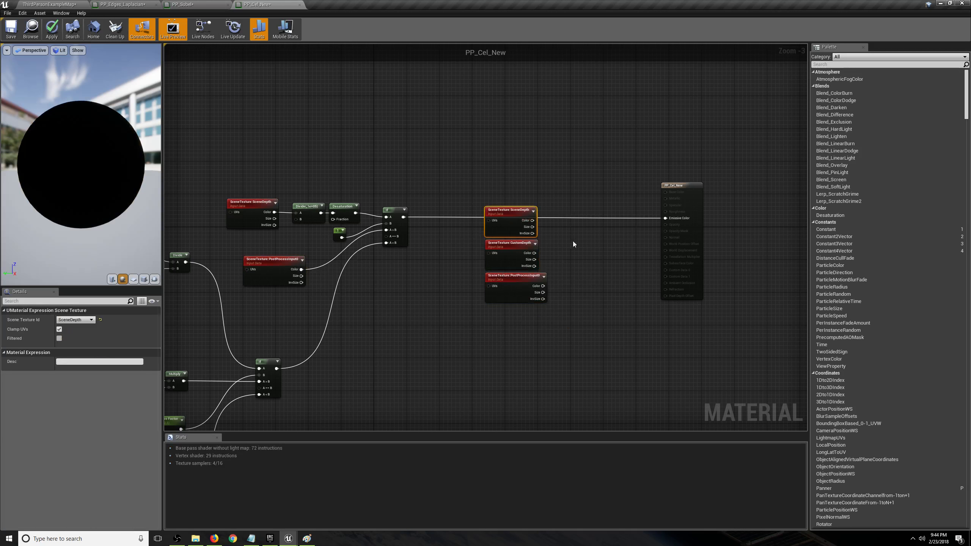
click(585, 250)
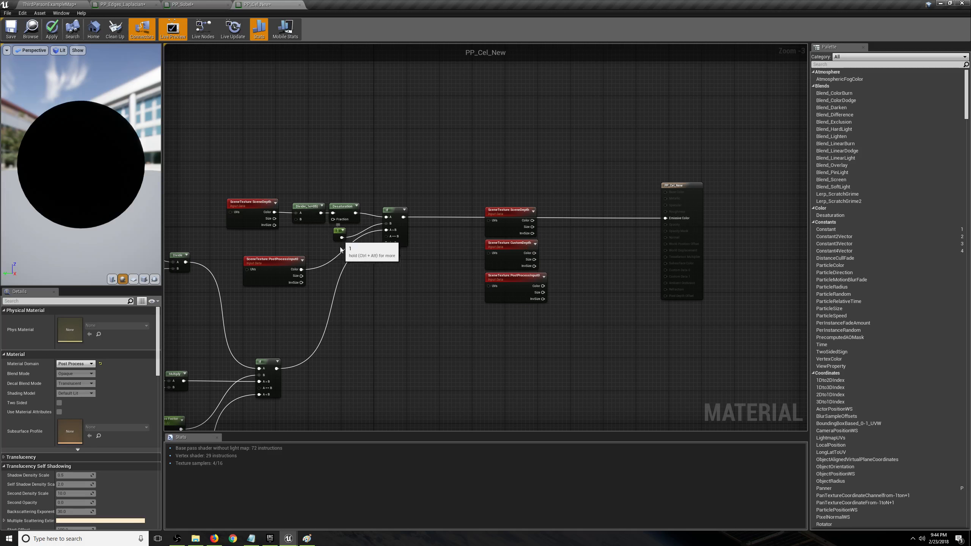
Add an R-only Component Mask to the CustomDepth color and a copy of it to the new SceneDepth color
drag(534, 253, 565, 264)
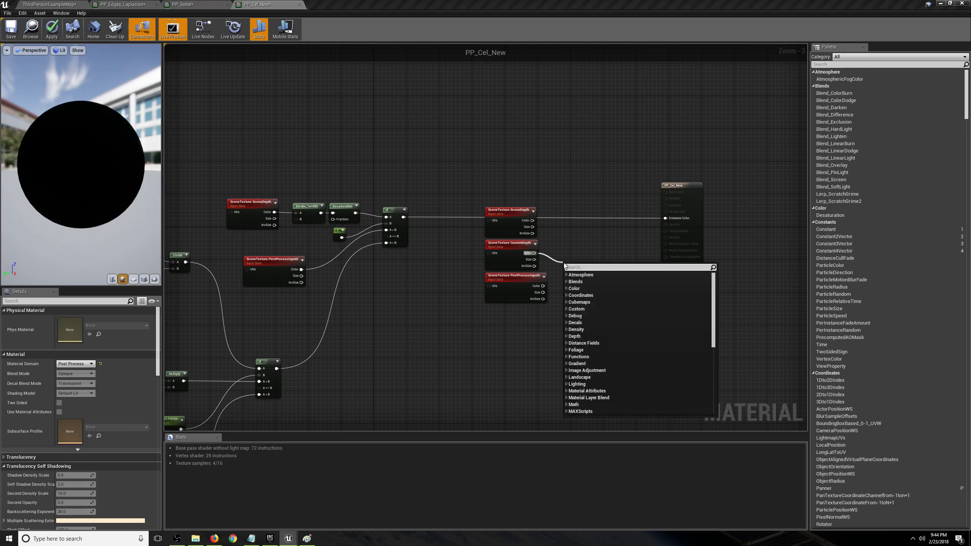
text(mask)
click(574, 322)
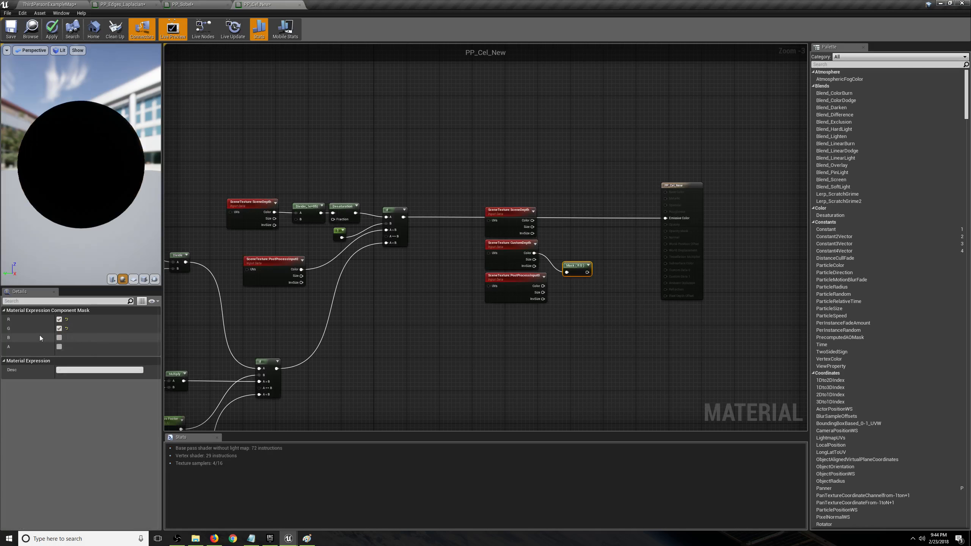
drag(576, 269, 547, 221)
key(ctrl+c)
key(ctrl+v)
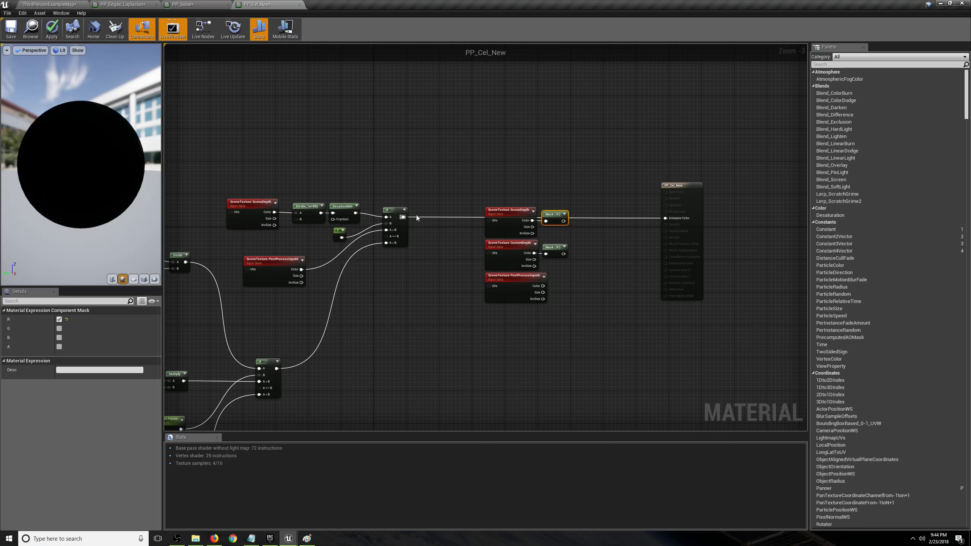
Add an If node that takes the masked SceneDepth as A and the masked CustomDepth as B
key(i)
click(592, 208)
mouse_move(602, 209)
mouse_down()
mouse_move(601, 250)
mouse_move(599, 210)
mouse_move(577, 219)
mouse_move(598, 218)
mouse_up()
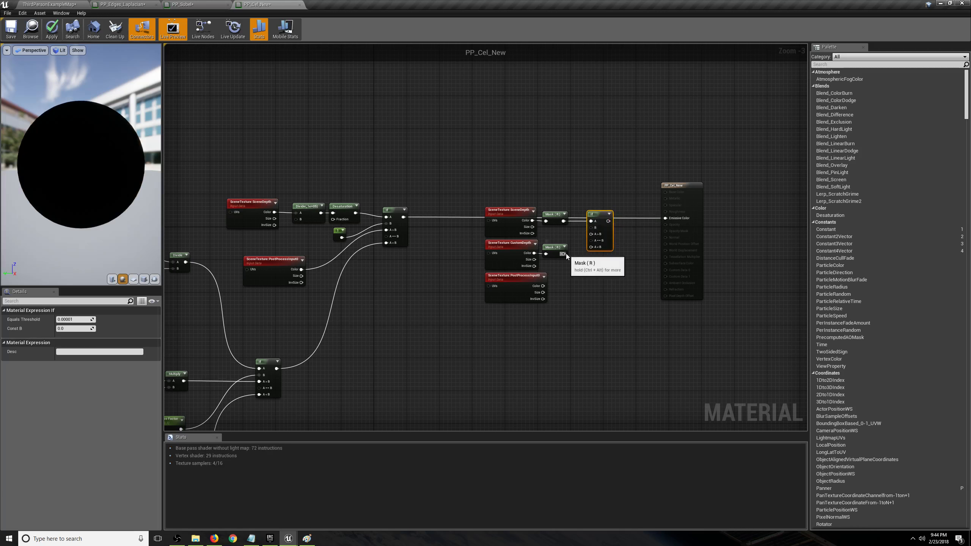
mouse_move(564, 253)
mouse_down()
mouse_move(591, 228)
mouse_move(557, 249)
mouse_up()
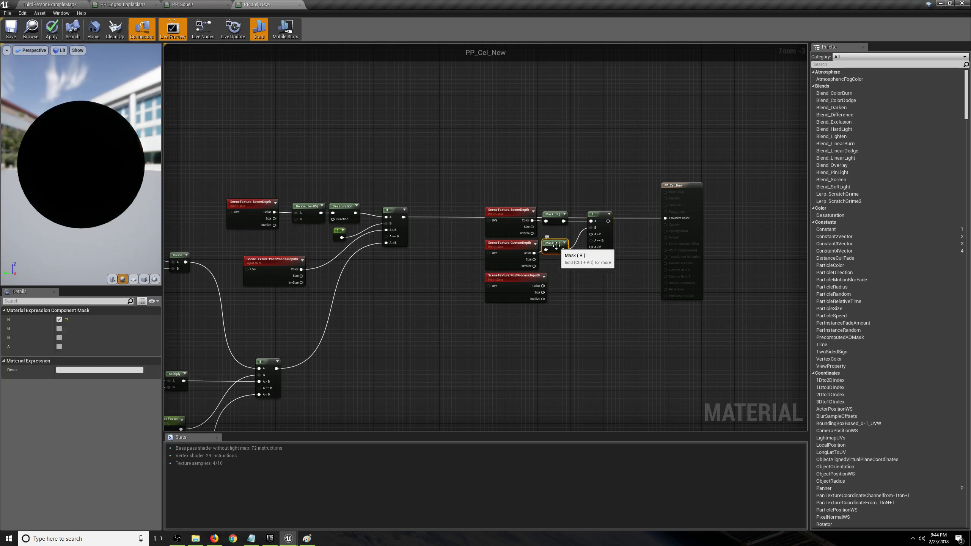
click(575, 295)
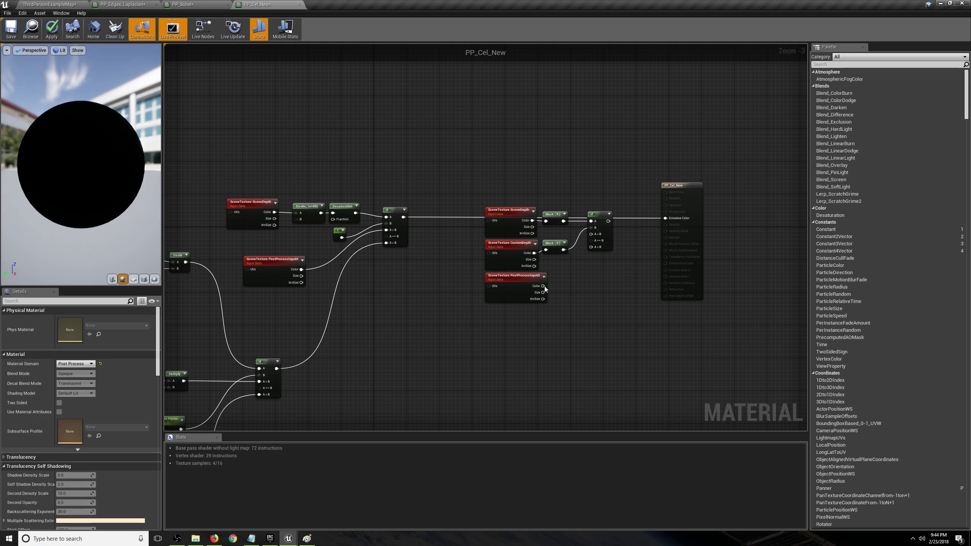
Wire the previous If result into the new If's A > B, PostProcessInput0 color into A < B, and its output into Emissive Color
drag(403, 217, 591, 234)
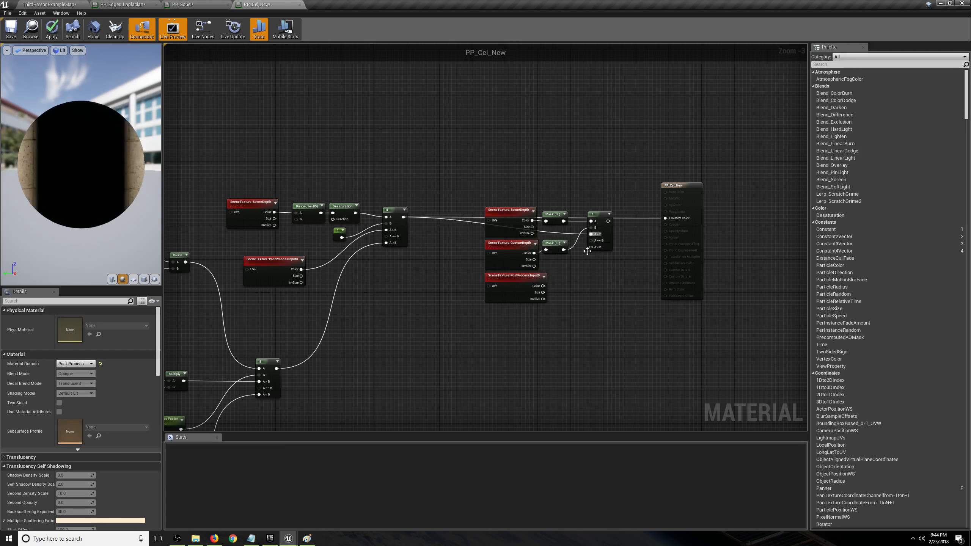
click(529, 282)
drag(543, 285, 592, 247)
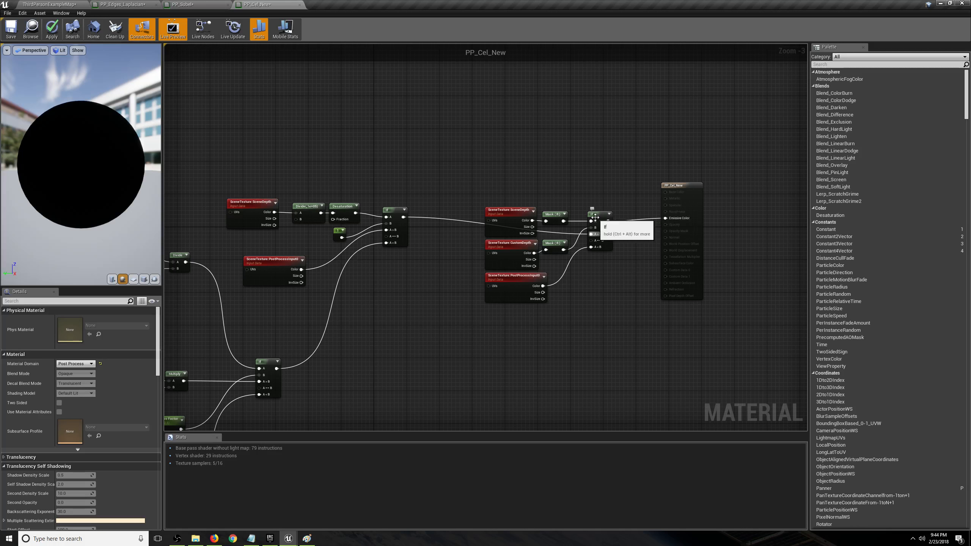
click(532, 184)
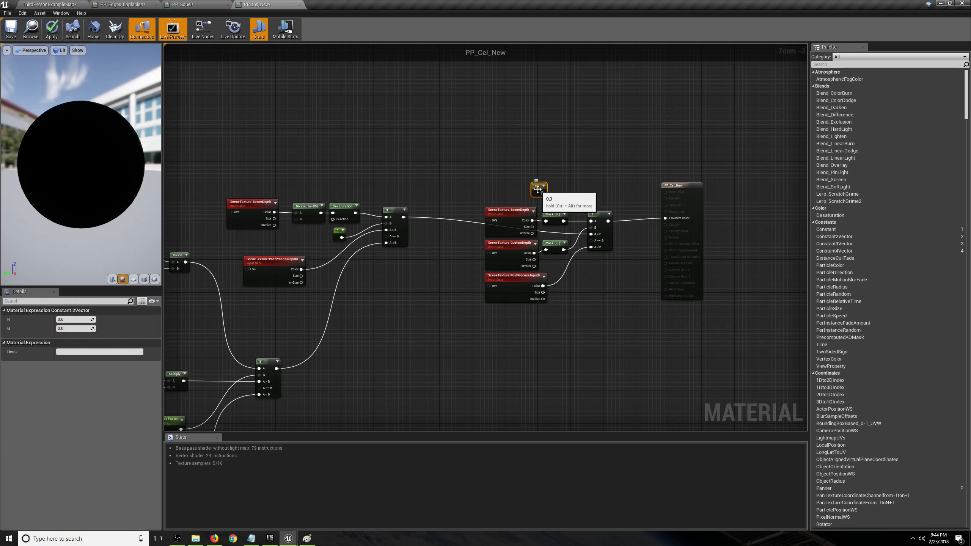
key(Delete)
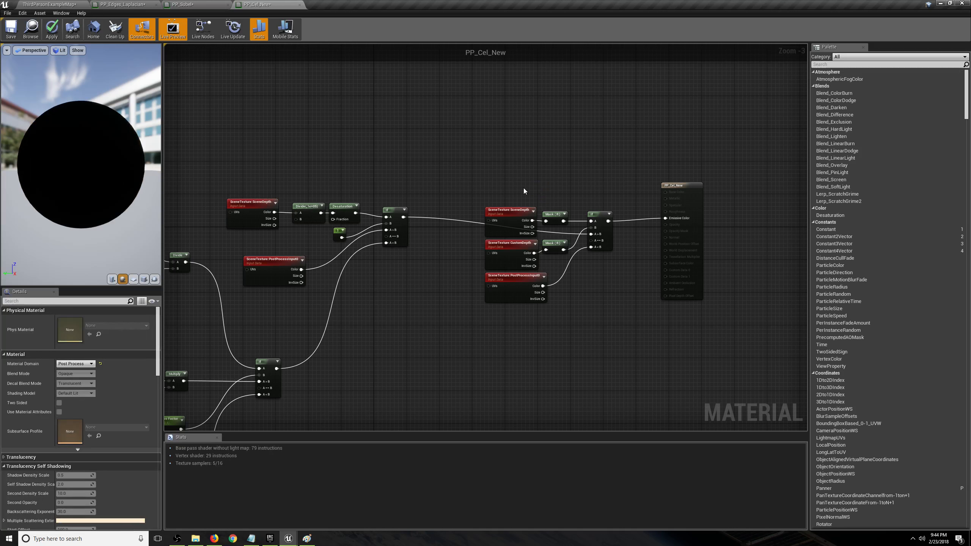
click(534, 188)
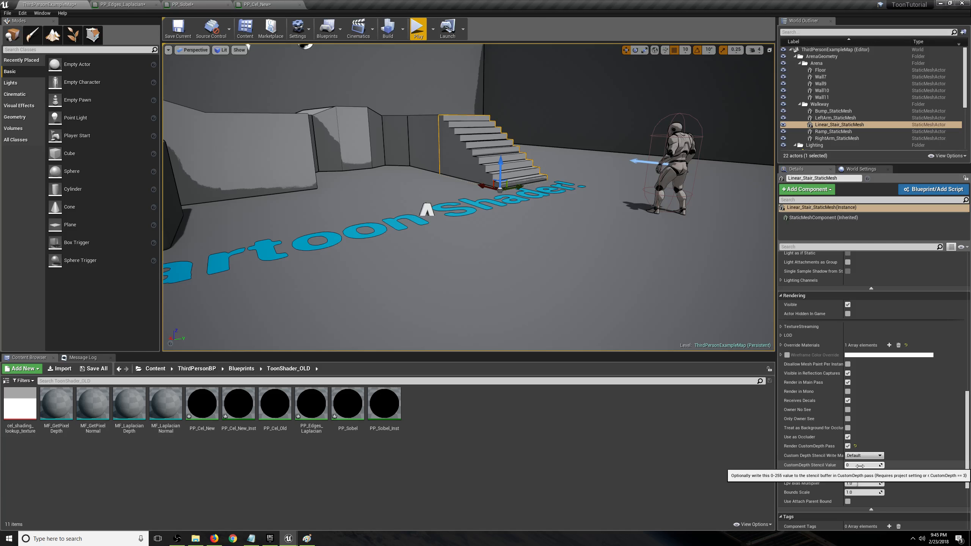
click(260, 4)
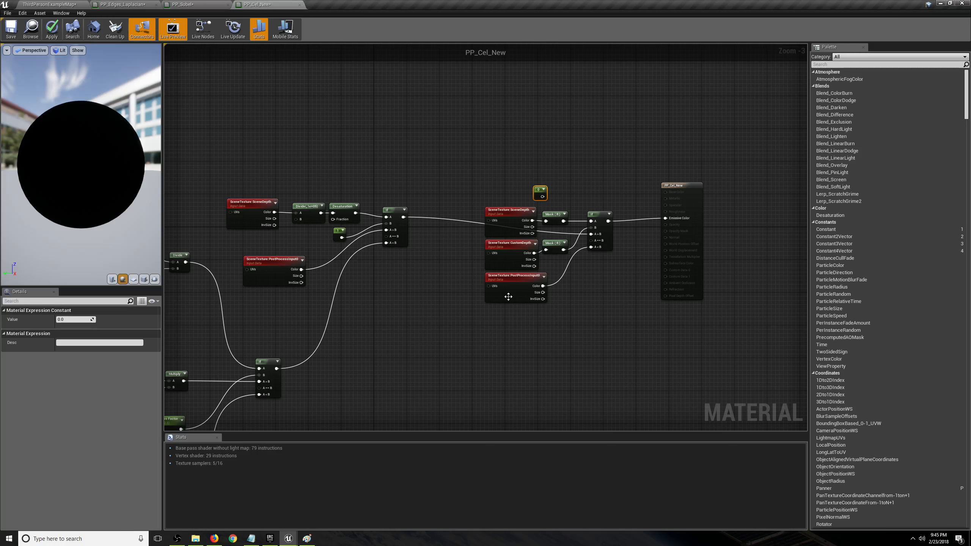
click(418, 309)
drag(528, 186, 529, 187)
key(Delete)
Move the PP_Cel_New output node close to the new If node and apply the material
drag(673, 186, 644, 190)
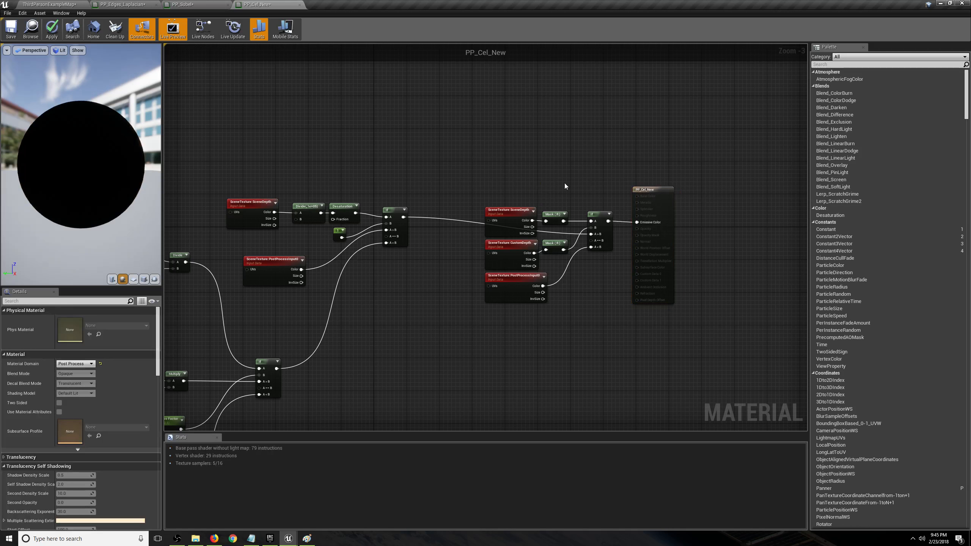
click(52, 29)
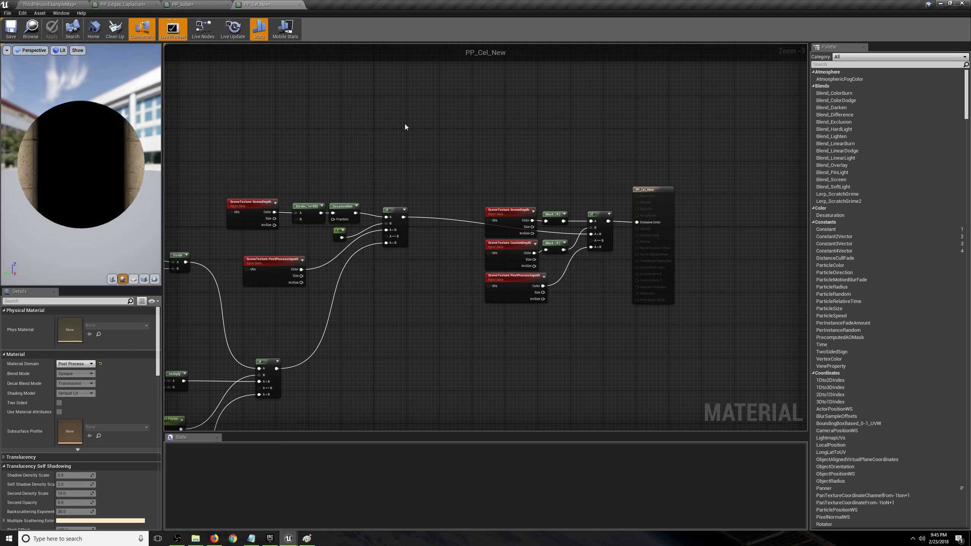
Copy the custom depth comparison nodes, switch to the PP_Sobel material, and move its output node away to make room for them
drag(490, 170, 607, 331)
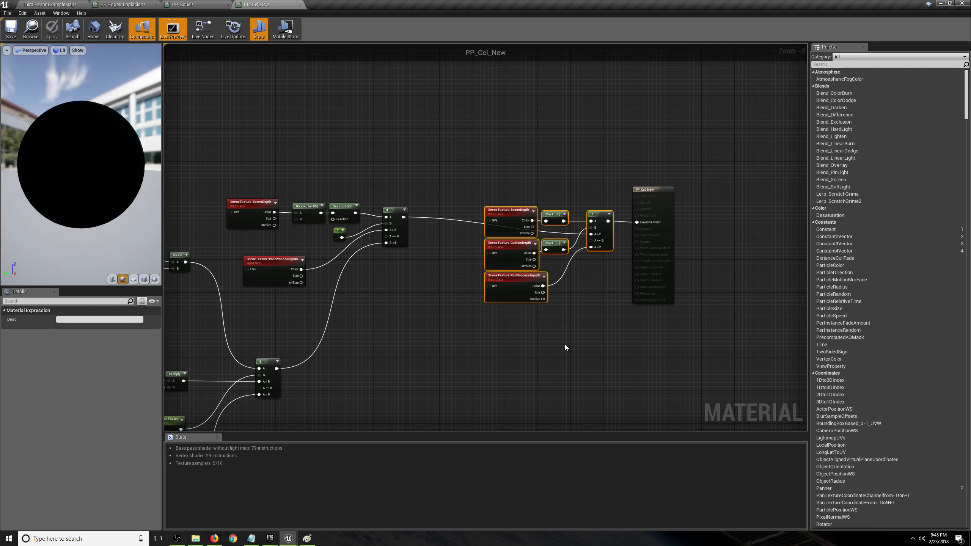
click(183, 4)
right_drag(614, 190, 507, 227)
drag(543, 267, 657, 185)
click(520, 223)
drag(554, 261, 680, 159)
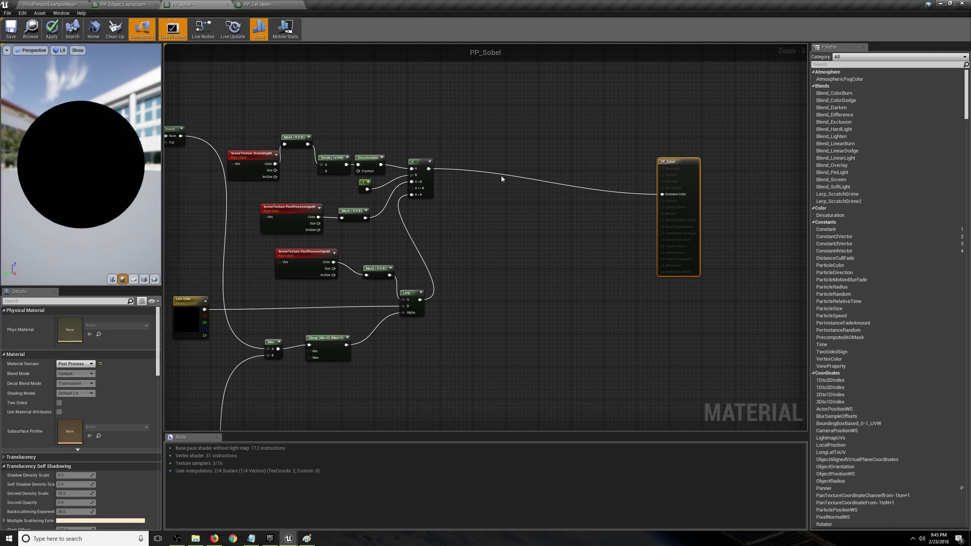
Paste the depth comparison nodes into PP_Sobel and wire the previous If result through the pasted If's A > B to Emissive Color
key(ctrl+v)
click(558, 167)
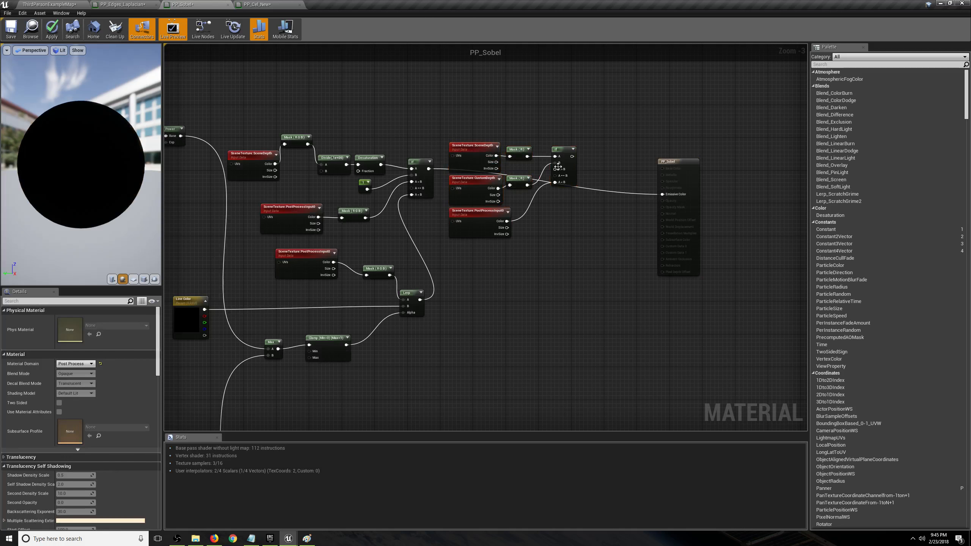
drag(429, 169, 666, 196)
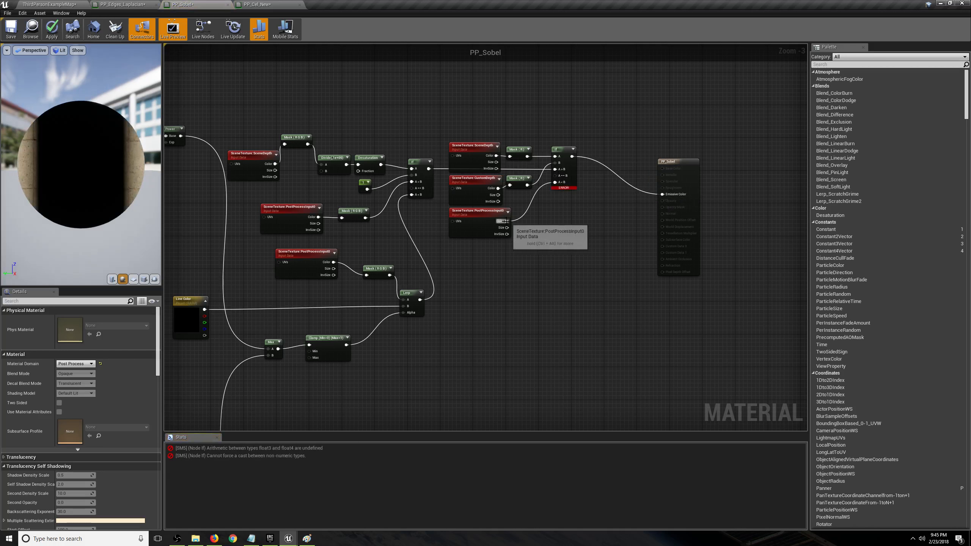
Insert a copied Mask (R G B) node between PostProcessInput0 color and the new If's A < B, and apply PP_Sobel
click(375, 268)
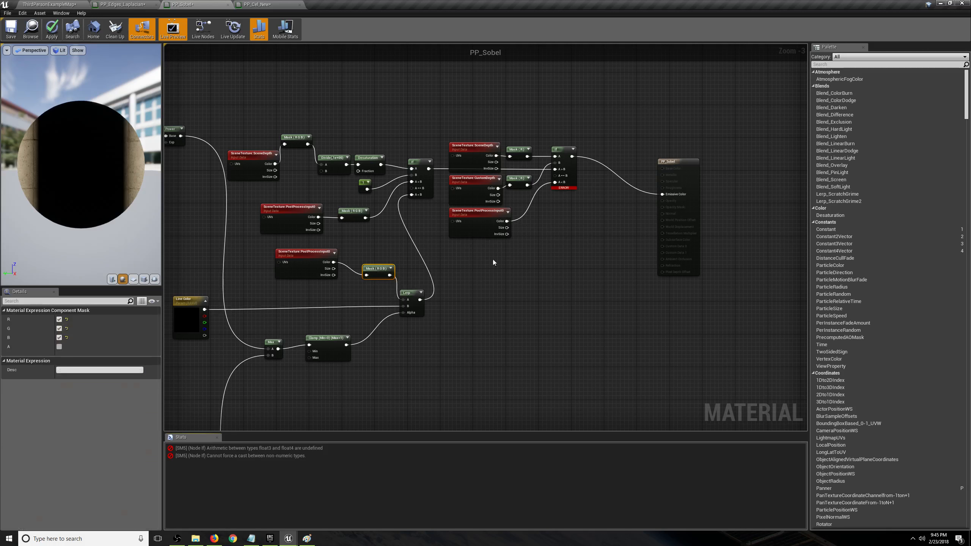
key(ctrl+c)
key(ctrl+v)
drag(566, 220, 507, 222)
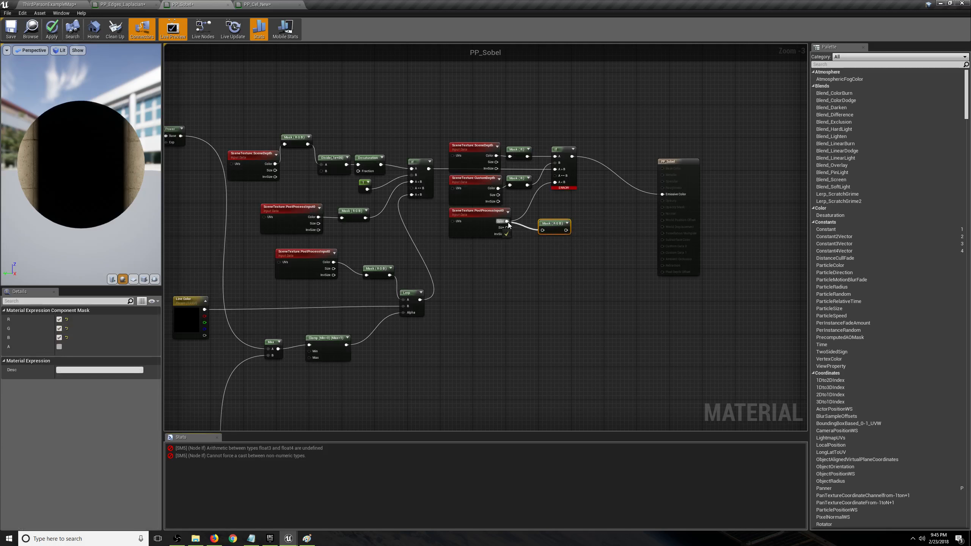
drag(566, 231, 555, 184)
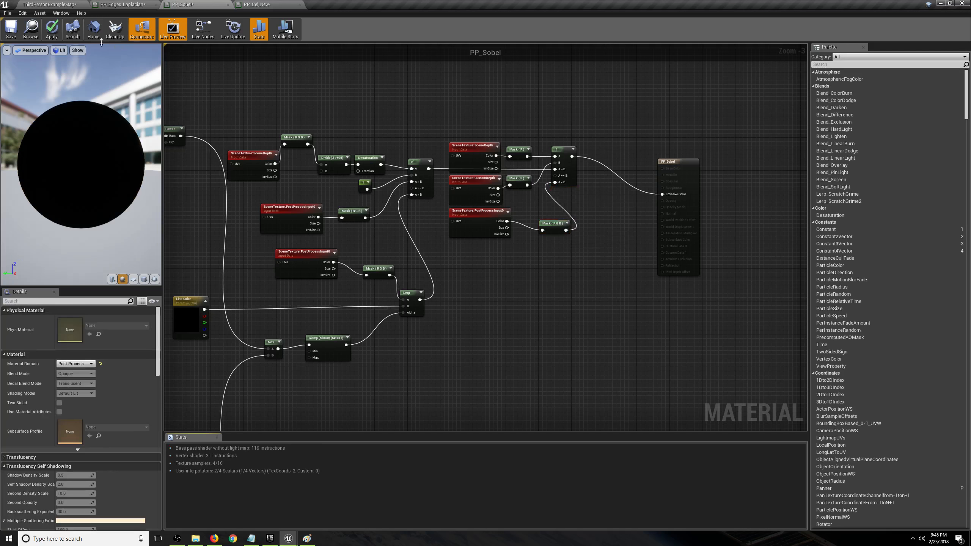
click(51, 29)
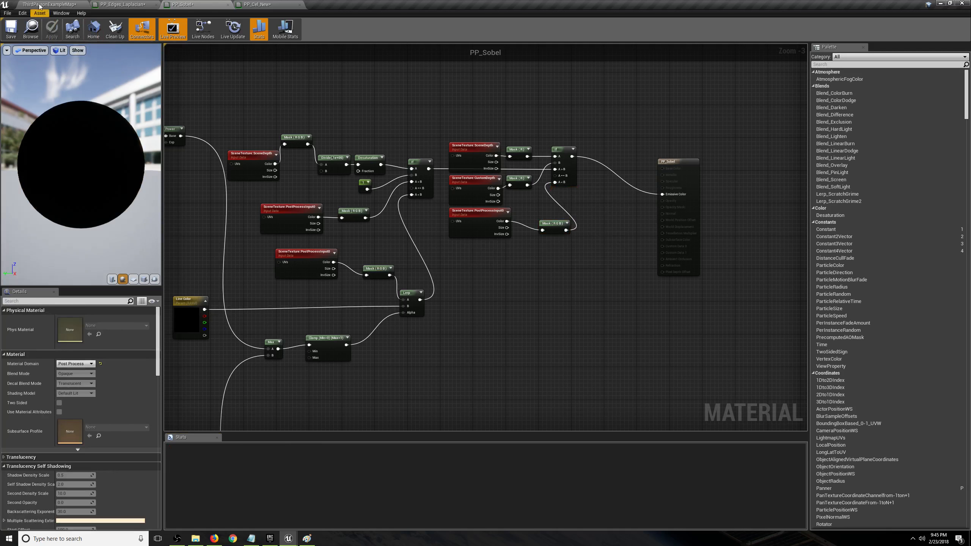
Return to the ThirdPersonExampleMap level and frame the staircase in the viewport
click(49, 4)
key(s)
right_drag(384, 218, 395, 229)
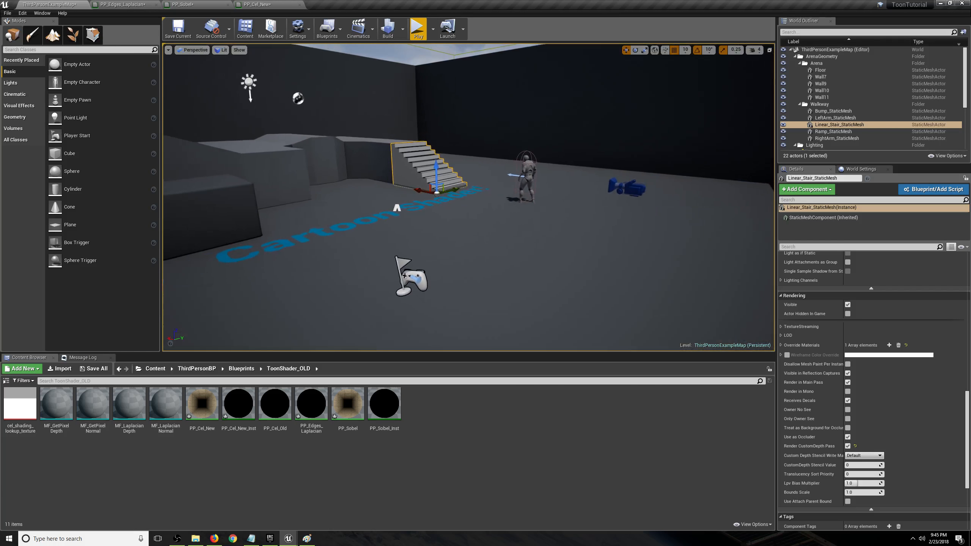
click(392, 229)
right_drag(462, 253, 434, 240)
right_drag(472, 286, 447, 281)
click(472, 286)
key(f)
mouse_move(420, 225)
right_down()
mouse_move(413, 219)
mouse_move(421, 225)
right_up()
ctrl+click(420, 225)
ctrl+click(451, 67)
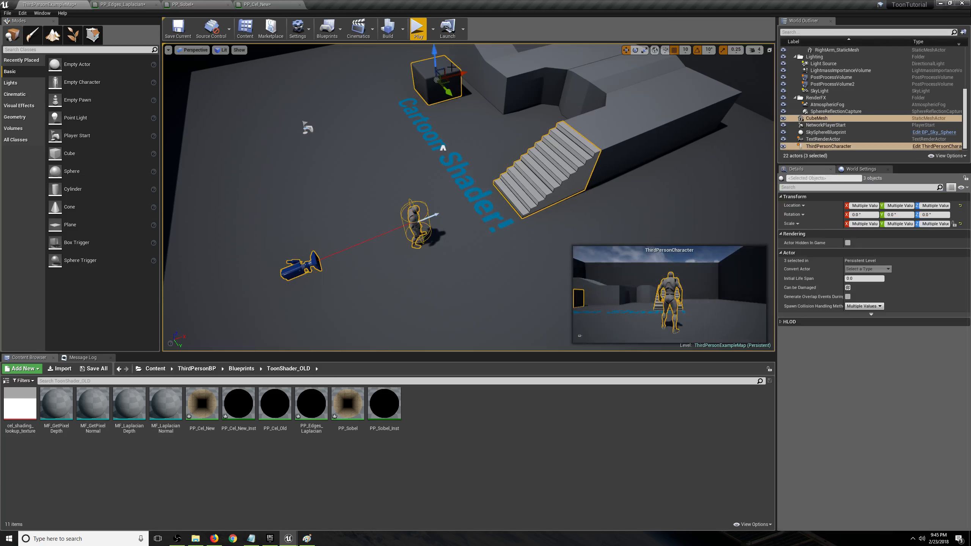
ctrl+click(546, 74)
ctrl+click(609, 87)
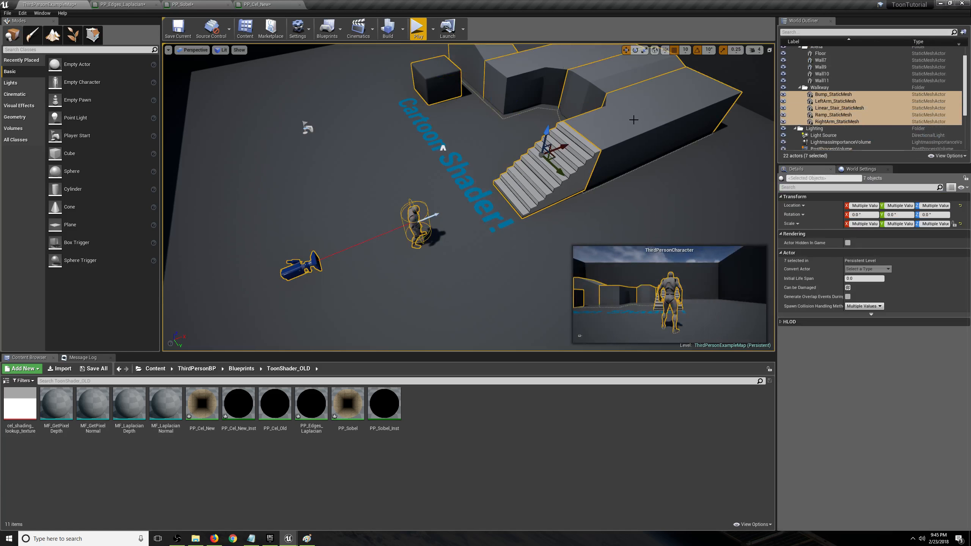
ctrl+click(635, 119)
right_drag(635, 120, 634, 120)
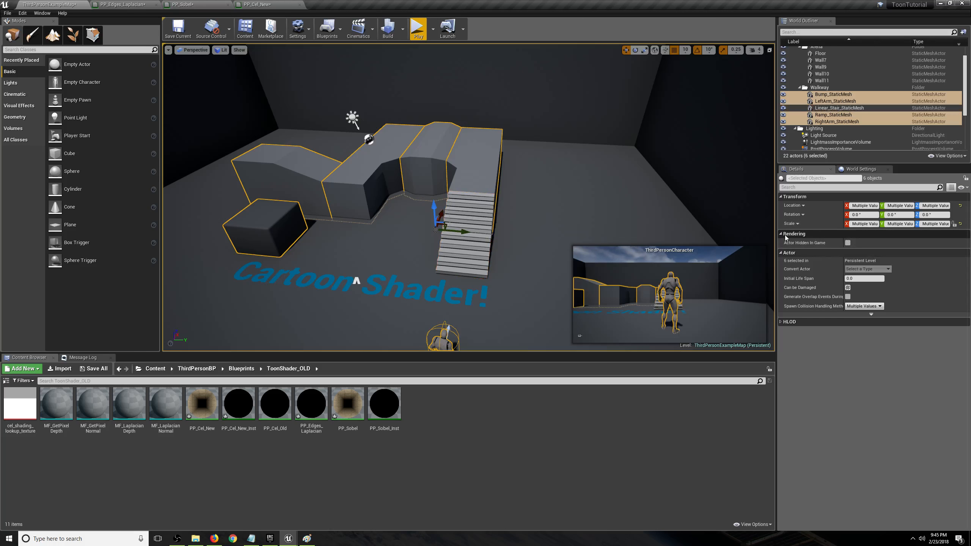
Select the right arm, bump, left arm, ramp and cube meshes and enable their Render CustomDepth Pass
click(502, 231)
click(473, 175)
ctrl+click(425, 172)
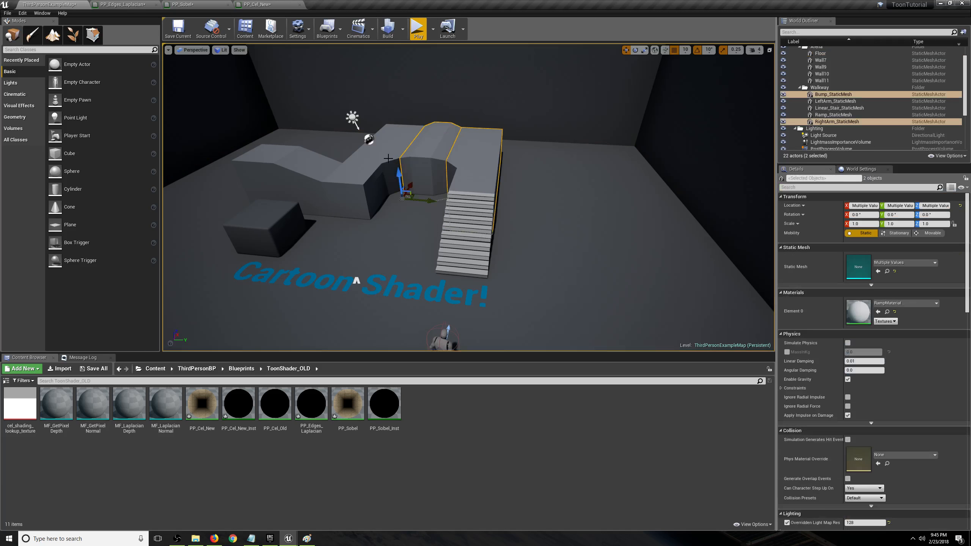
ctrl+click(359, 169)
ctrl+click(303, 177)
ctrl+click(268, 222)
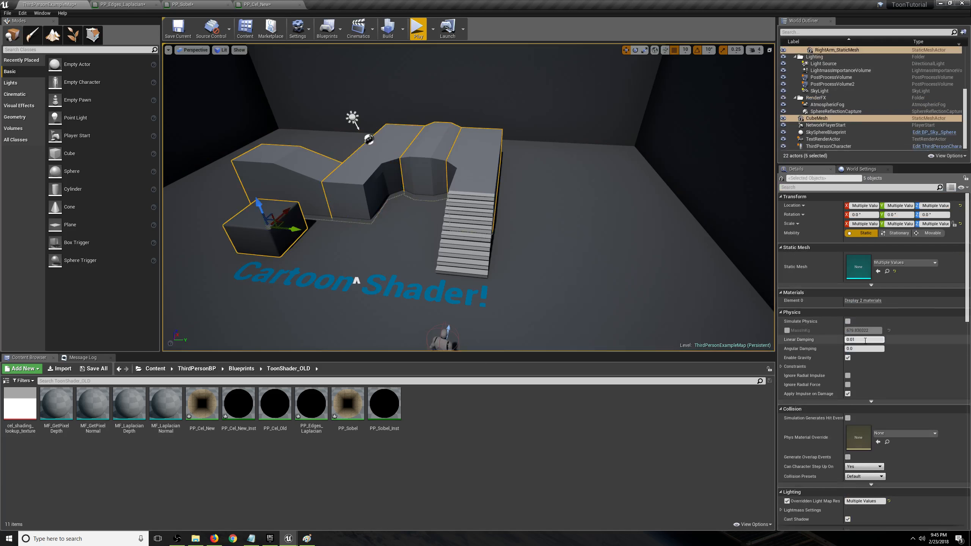
scroll(881, 376, down, 10)
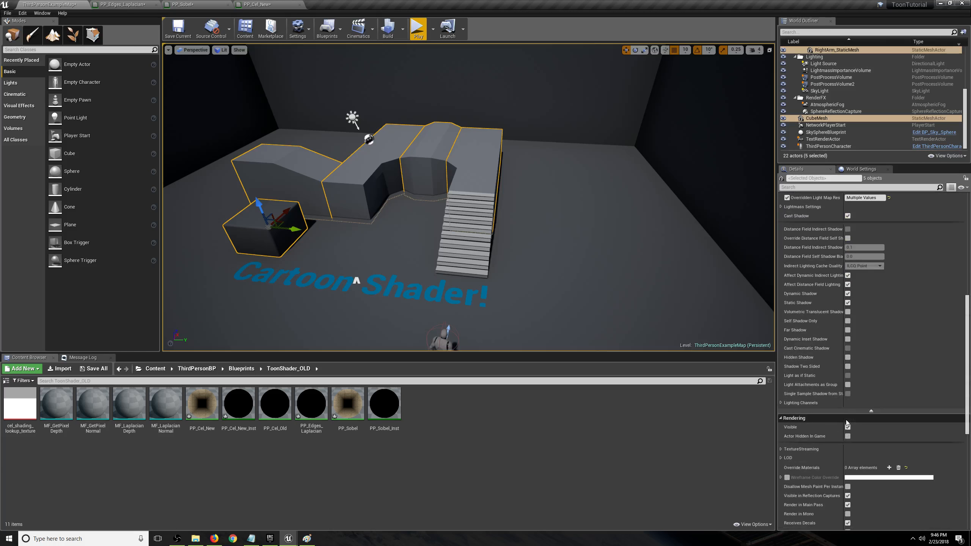
scroll(848, 427, down, 6)
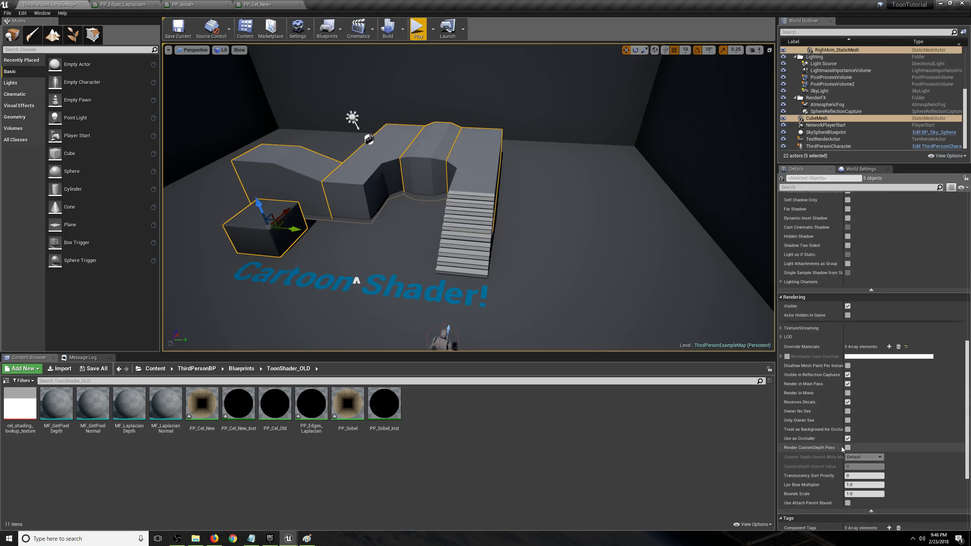
click(847, 448)
click(543, 304)
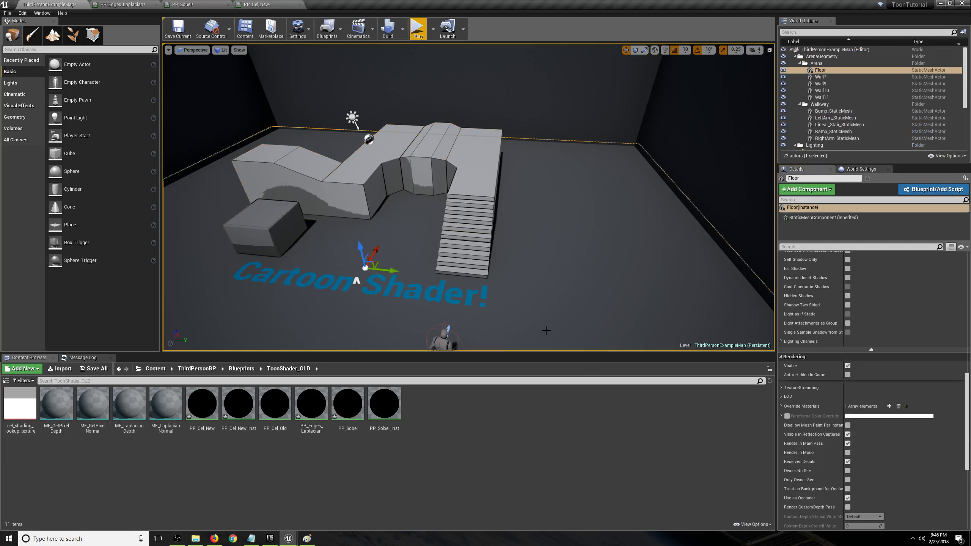
Select the staircase, the four other walkway meshes and the cube, and disable Render CustomDepth Pass for all of them
right_drag(543, 304, 537, 326)
click(481, 306)
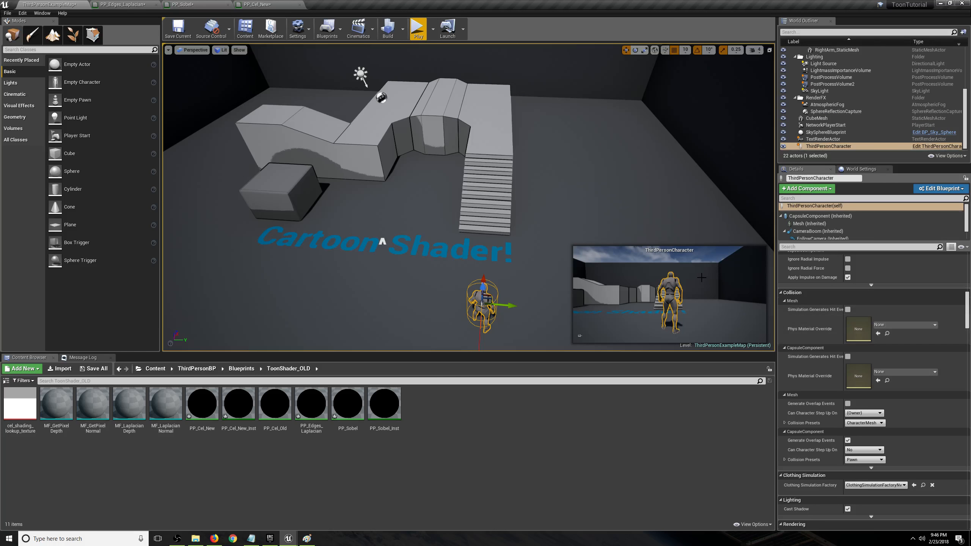
click(491, 174)
shift+click(484, 128)
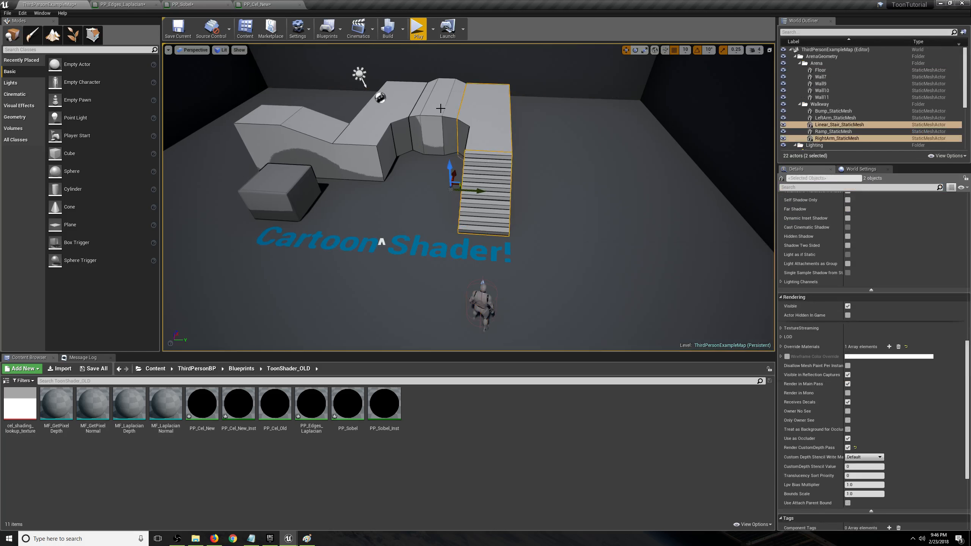
shift+click(382, 111)
shift+click(298, 127)
shift+click(277, 199)
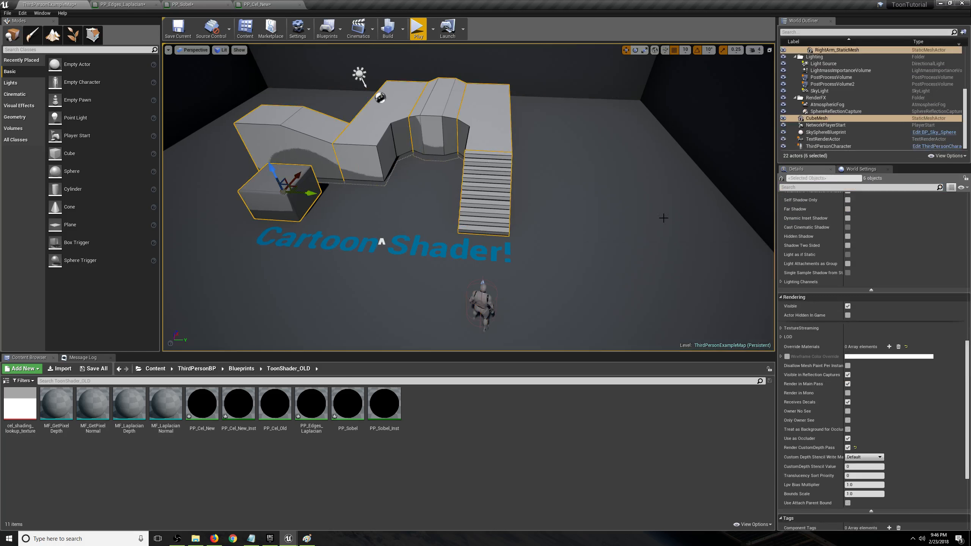
click(847, 447)
click(434, 190)
In PP_Cel_New, move the previous If result to the last If's A < B and wire PostProcessInput0 color into A > B
click(262, 4)
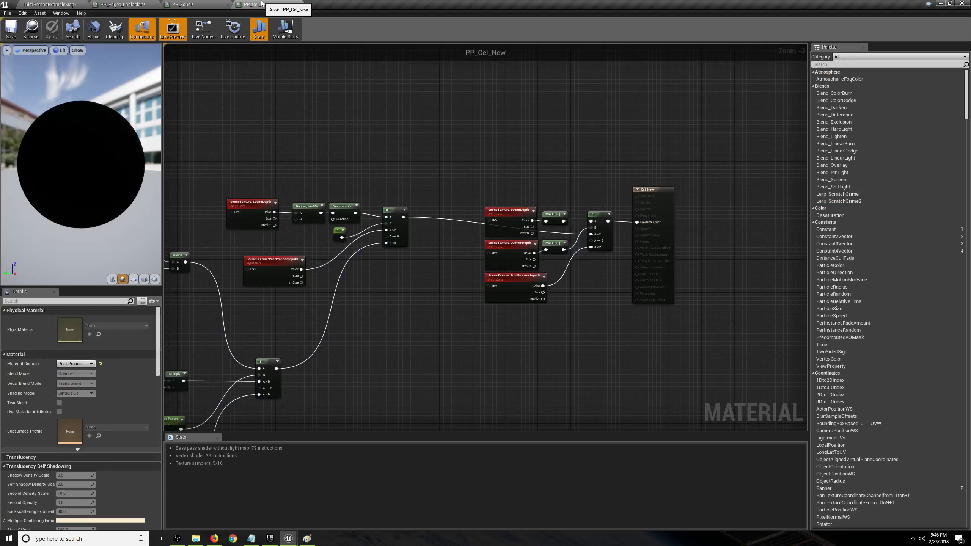
scroll(583, 190, up, 2)
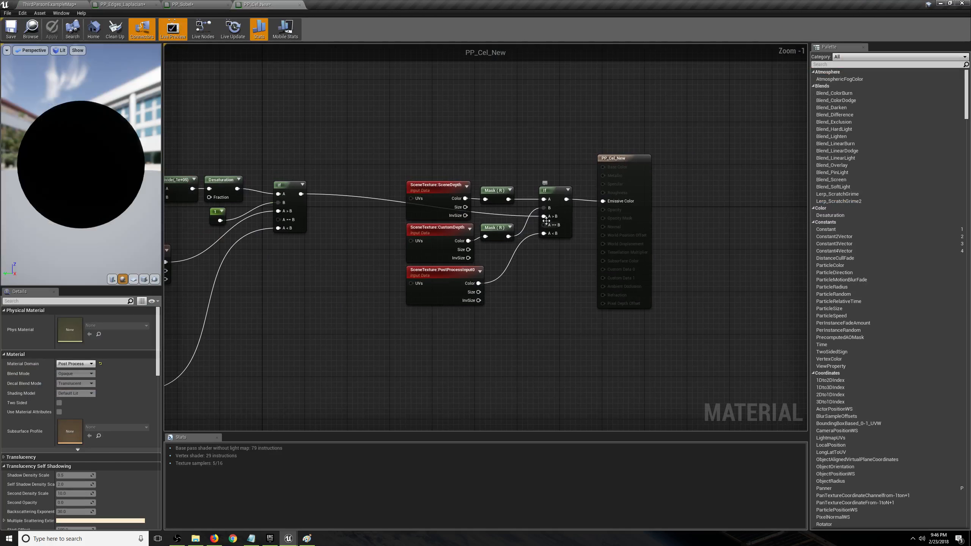
ctrl+drag(546, 217, 543, 219)
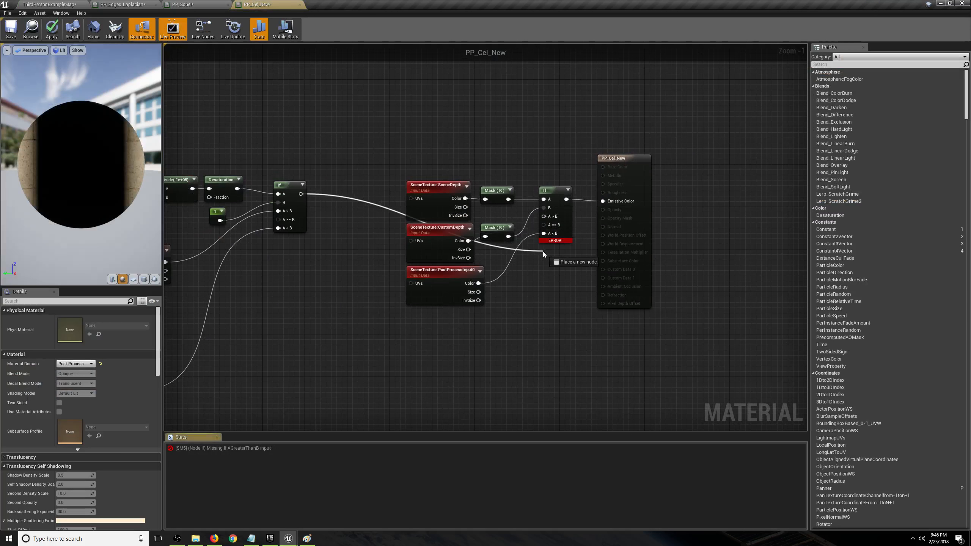
drag(478, 284, 537, 217)
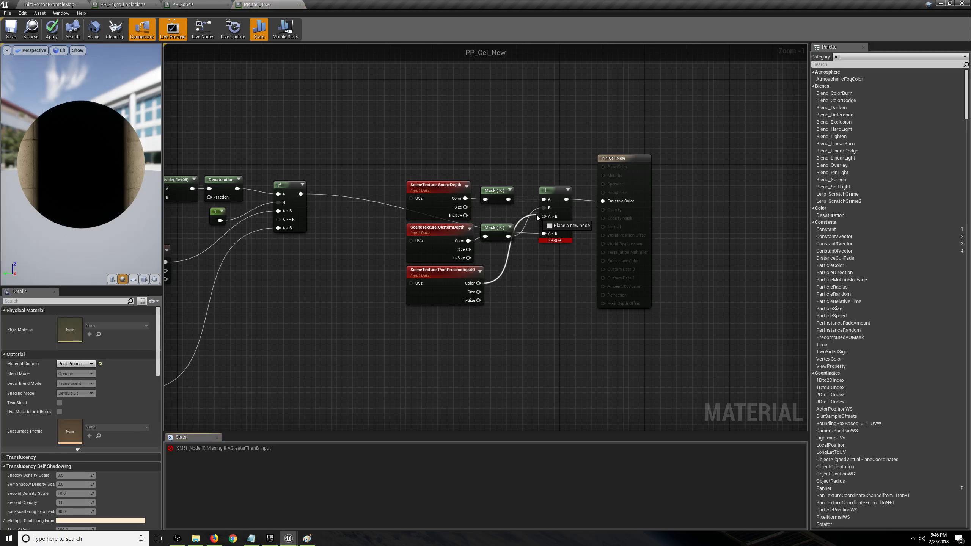
In PP_Sobel, move the previous If result to A < B, wire the masked PostProcessInput0 color into A > B, and apply both materials
click(191, 5)
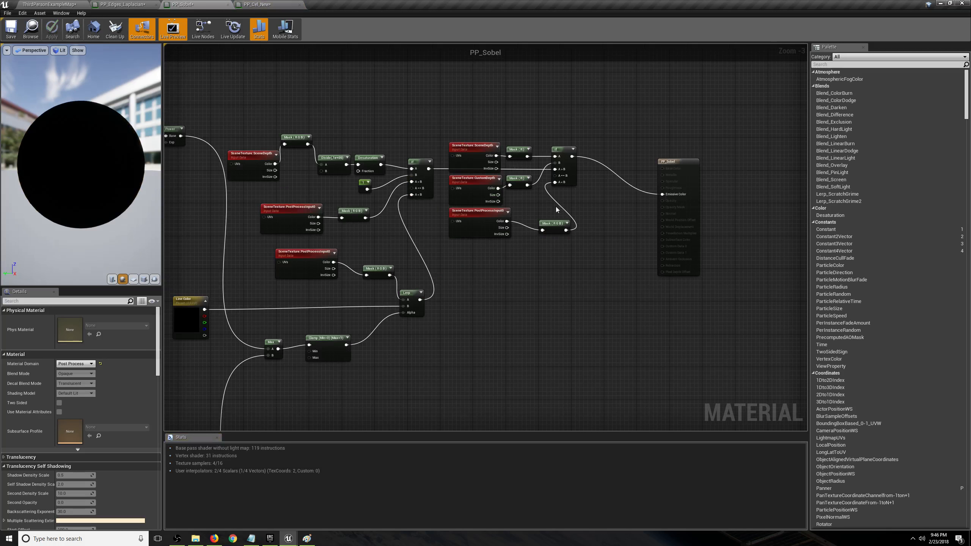
scroll(613, 202, up, 3)
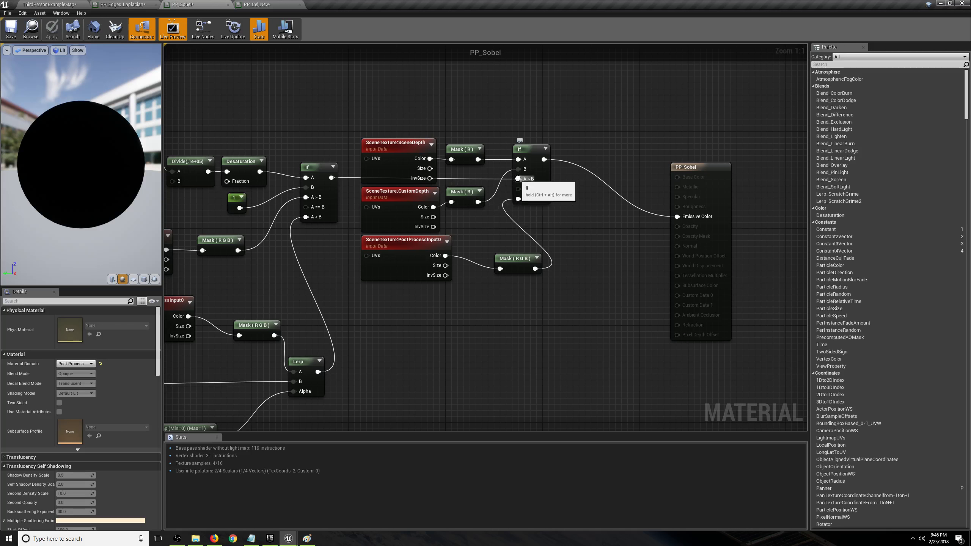
ctrl+drag(519, 179, 520, 189)
drag(535, 268, 528, 229)
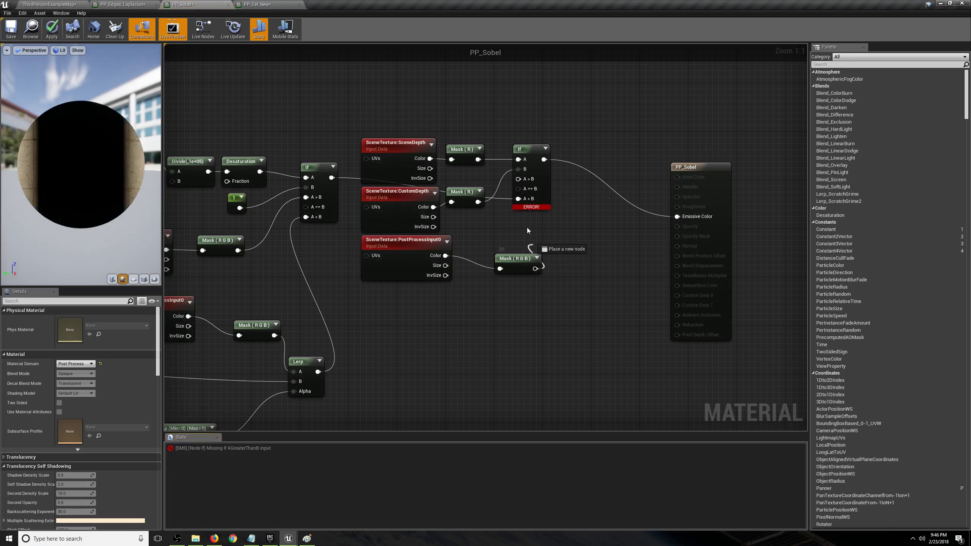
click(257, 5)
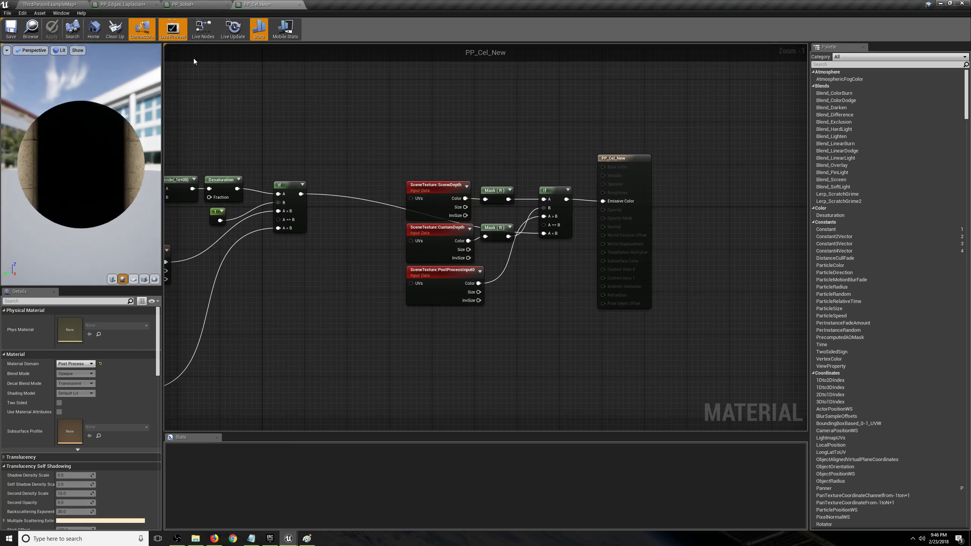
Return to the level and toggle the staircase's Render CustomDepth Pass on and off again to compare the shading
click(49, 4)
right_drag(507, 218, 536, 218)
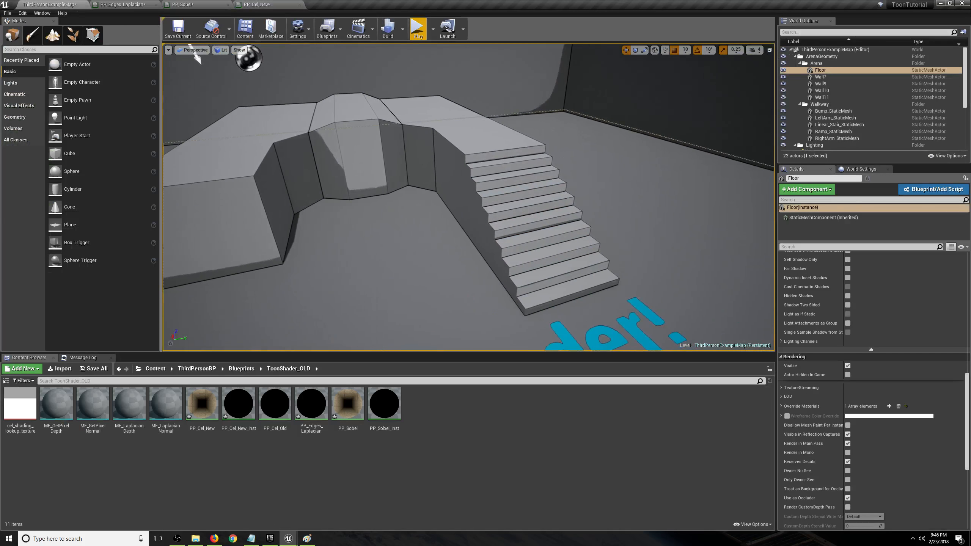
click(537, 218)
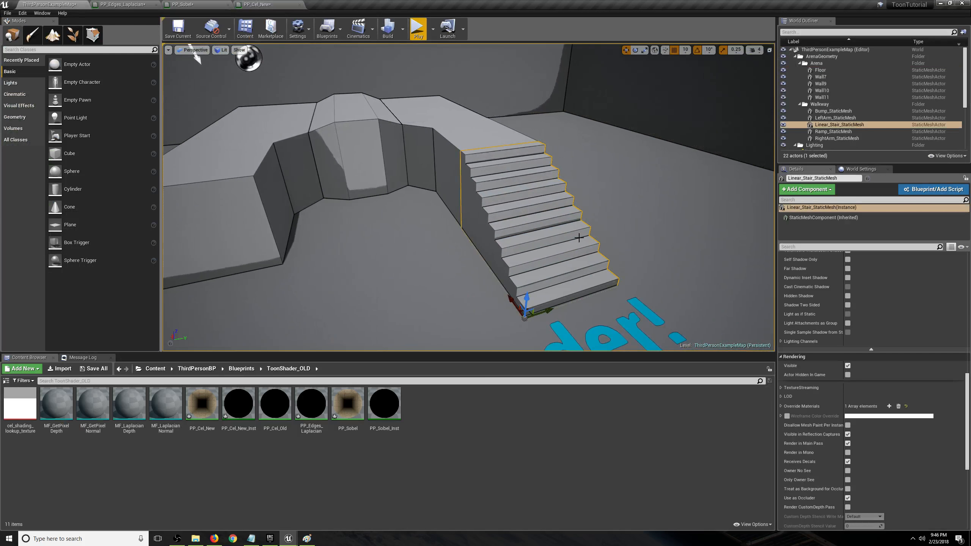
click(847, 508)
click(847, 508)
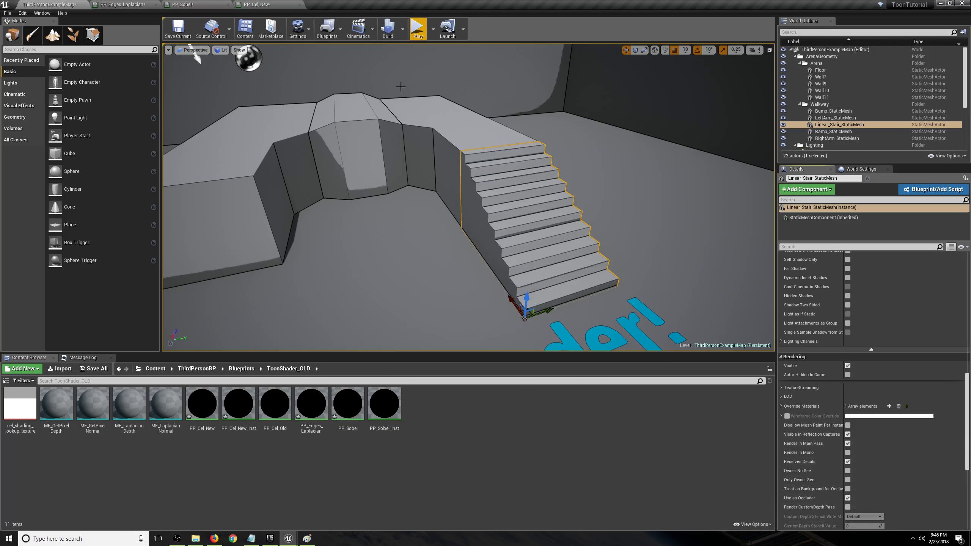
Play the level in the editor and run the character around the arena, stairs and cube to examine the shading and outlines
click(418, 28)
key(w)
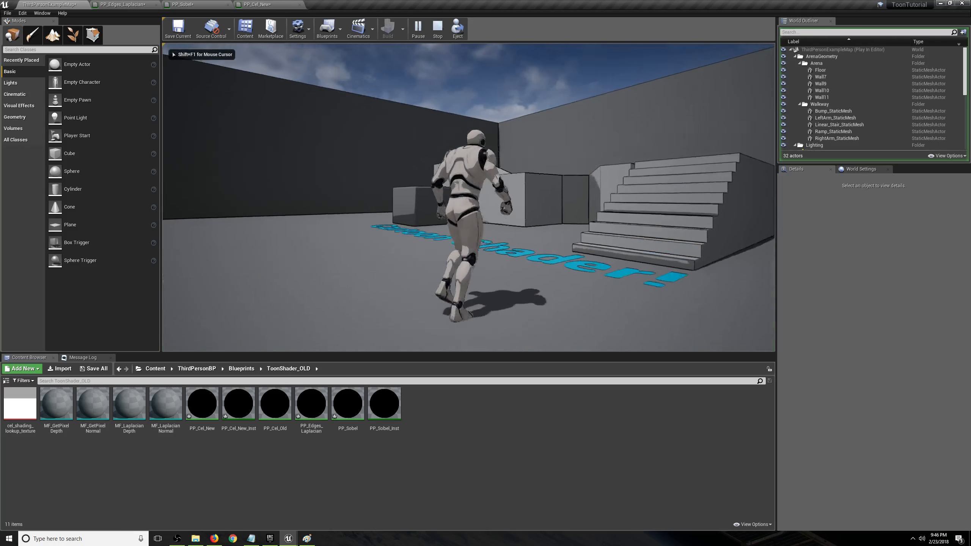
key(w)
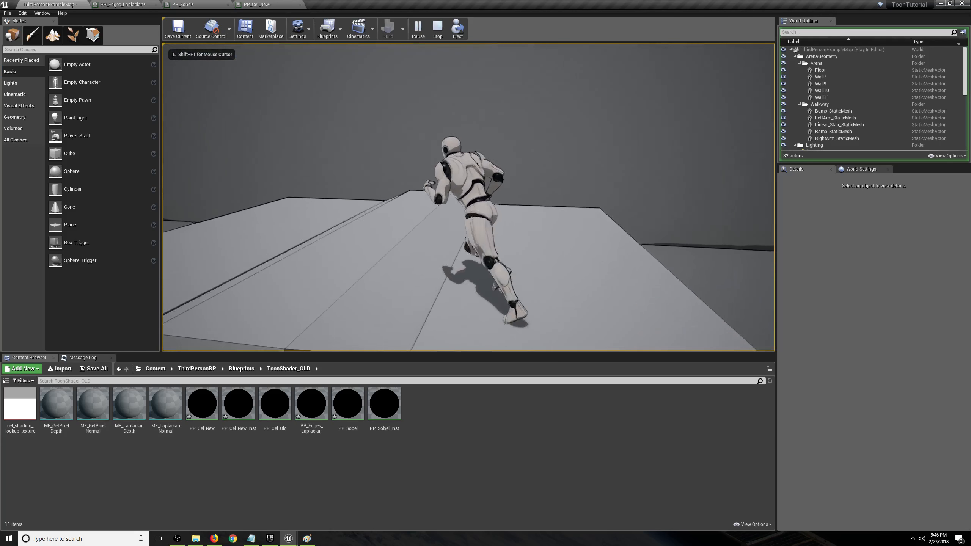
key(d)
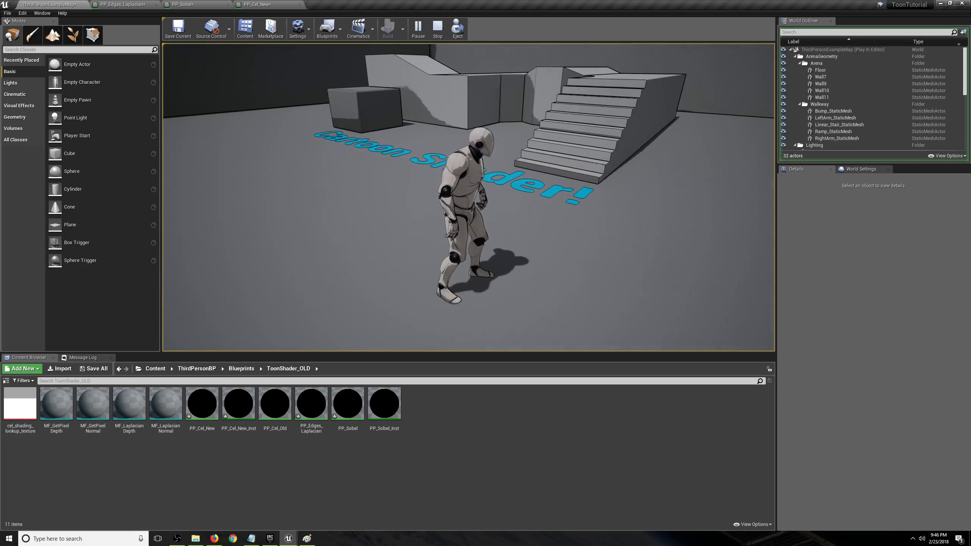
key(w)
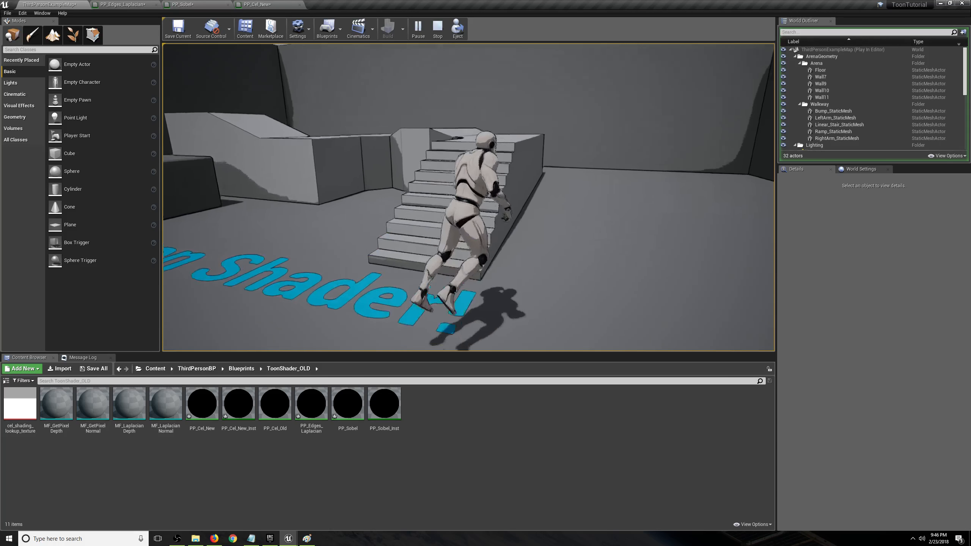
key(w)
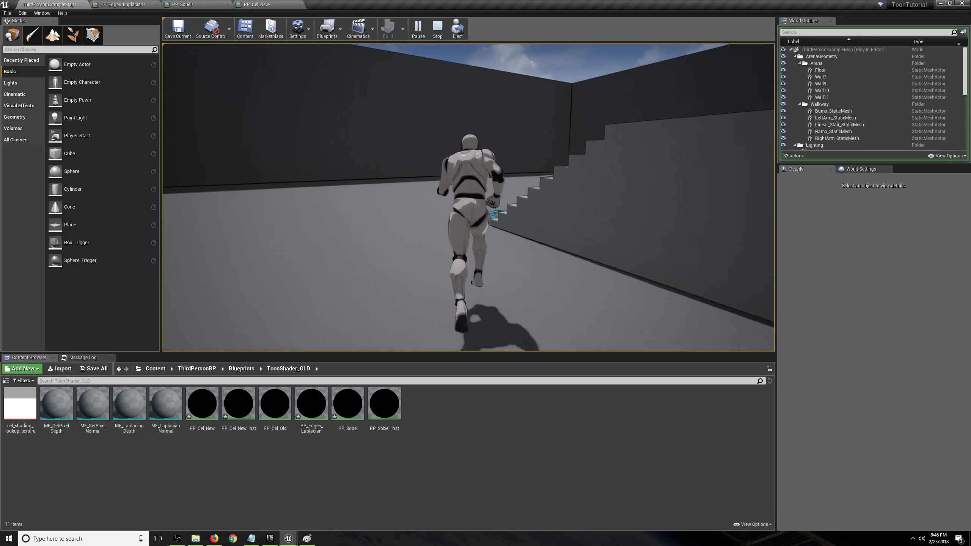
key(space)
key(w)
key(space)
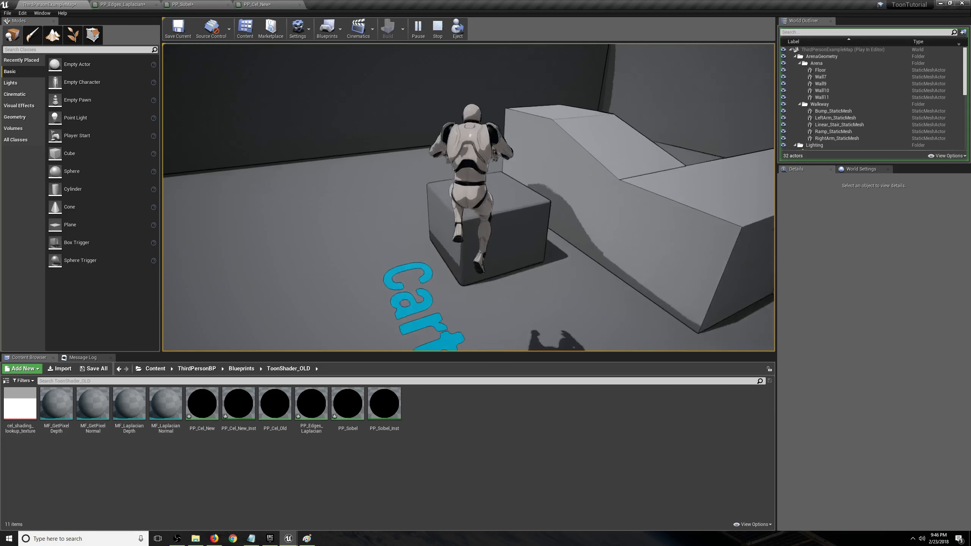
key(w)
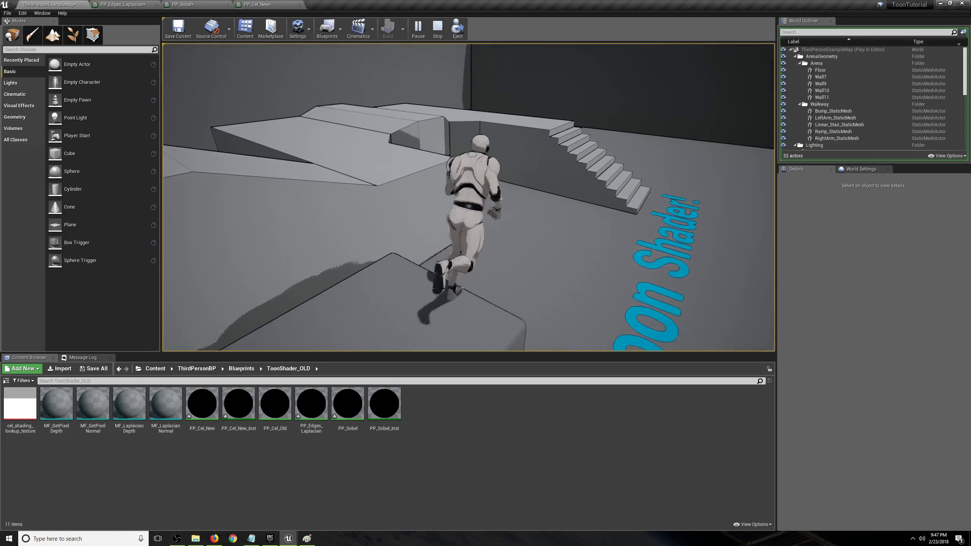
key(w)
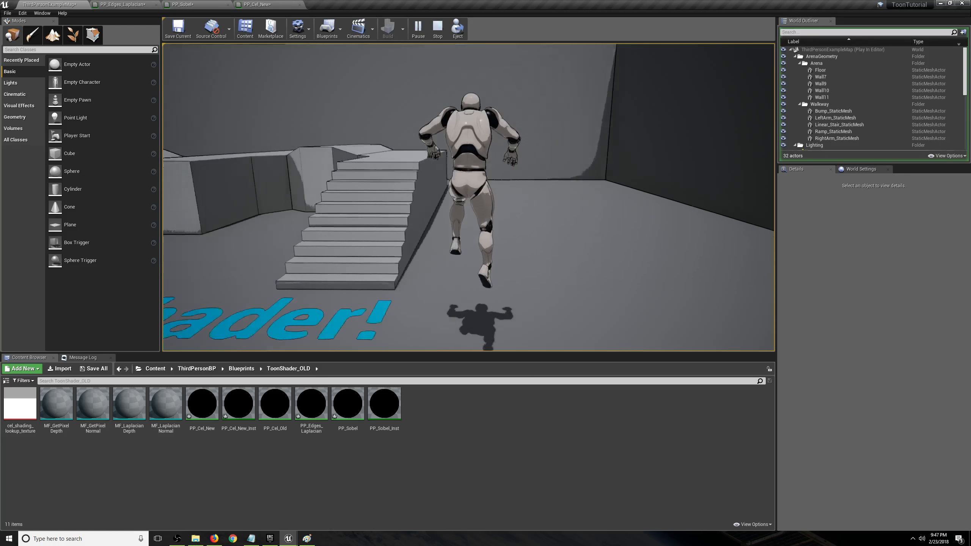
key(w)
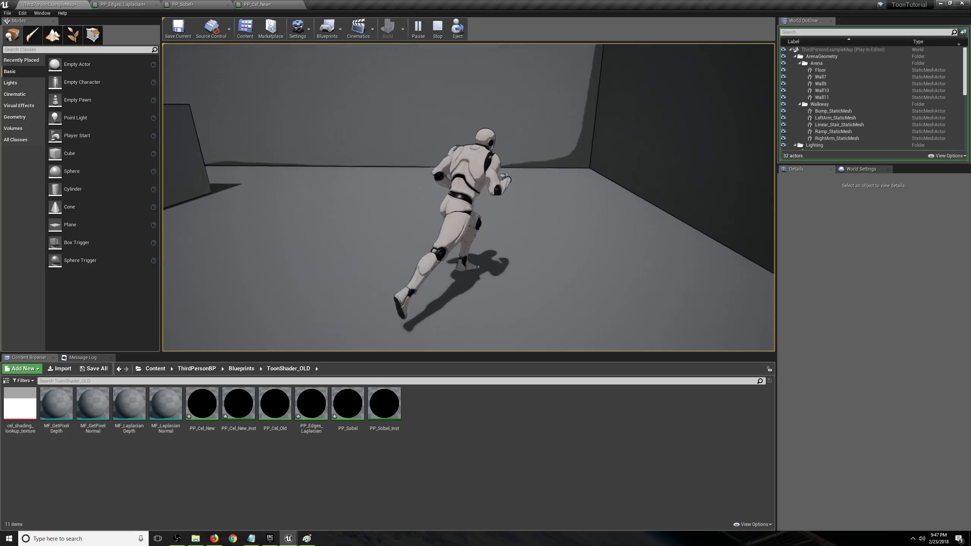
key(w)
key(d)
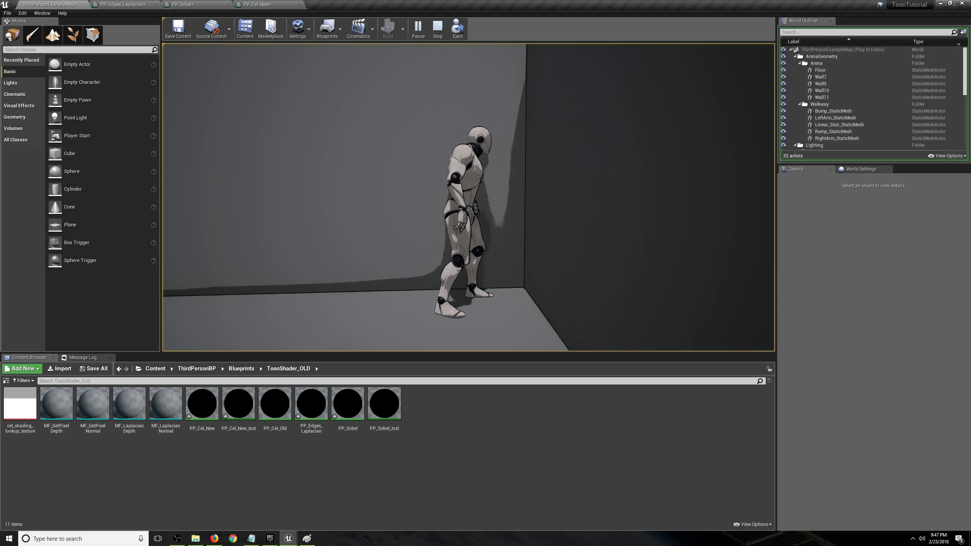
key(w)
key(space)
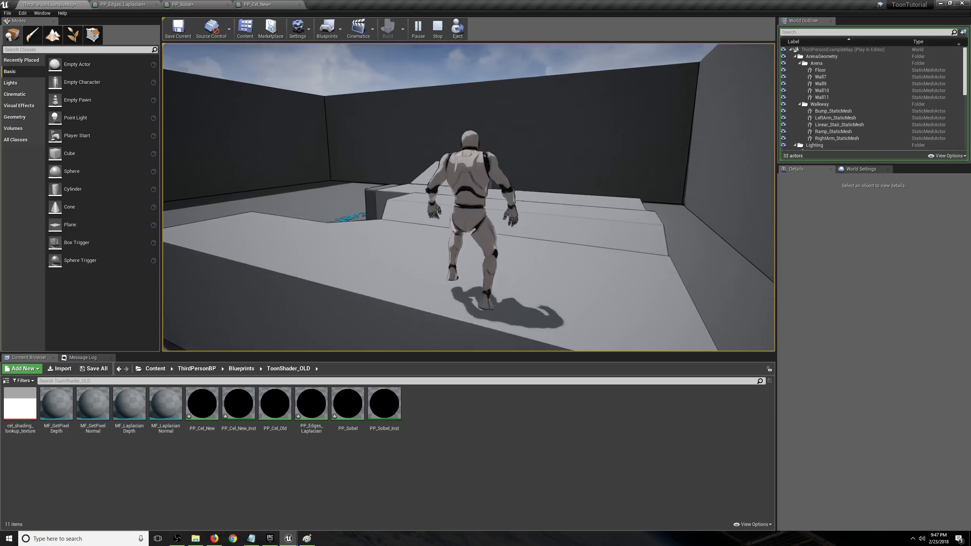
key(w)
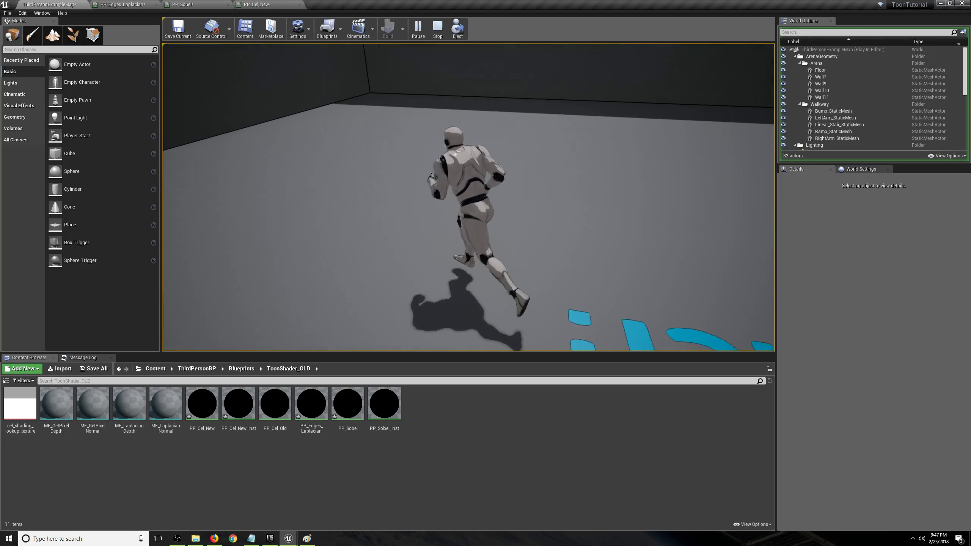
key(w)
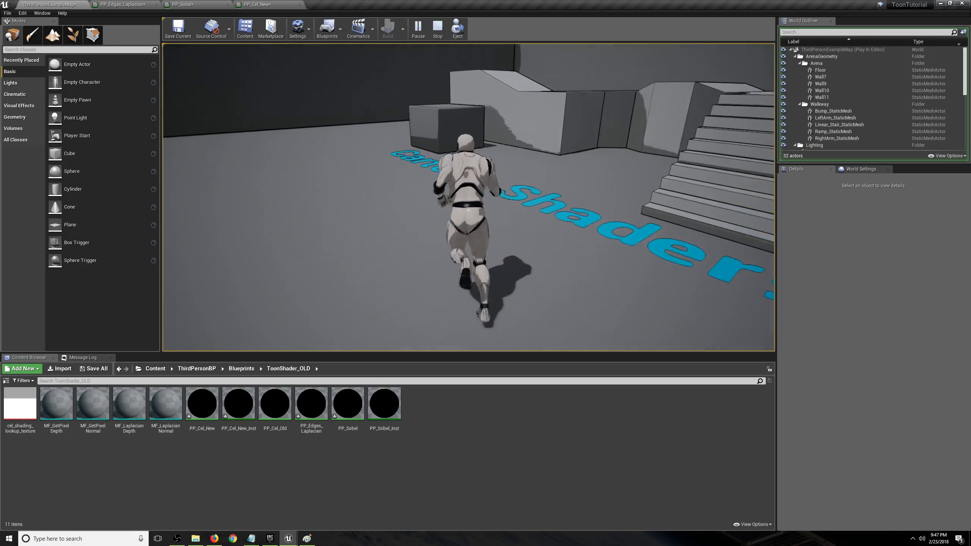
key(w)
key(space)
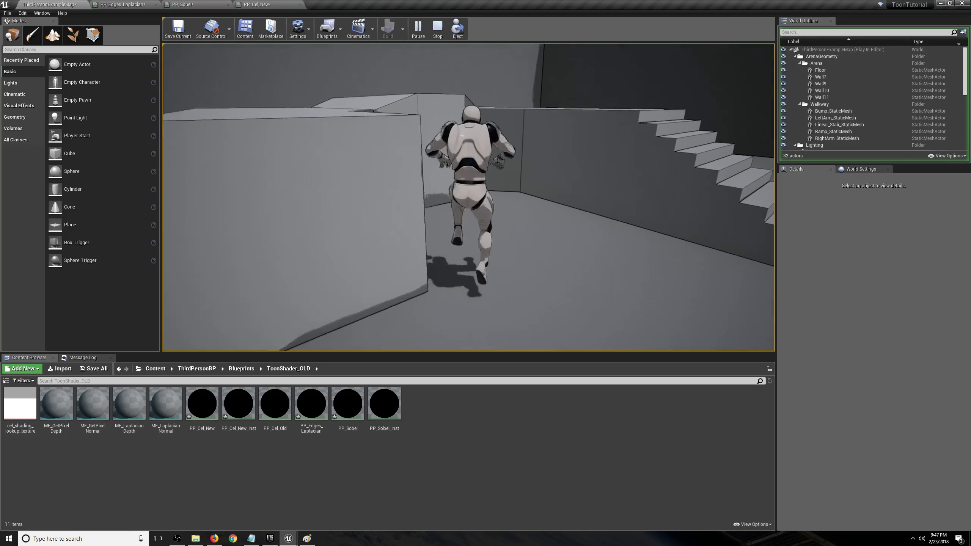
key(w)
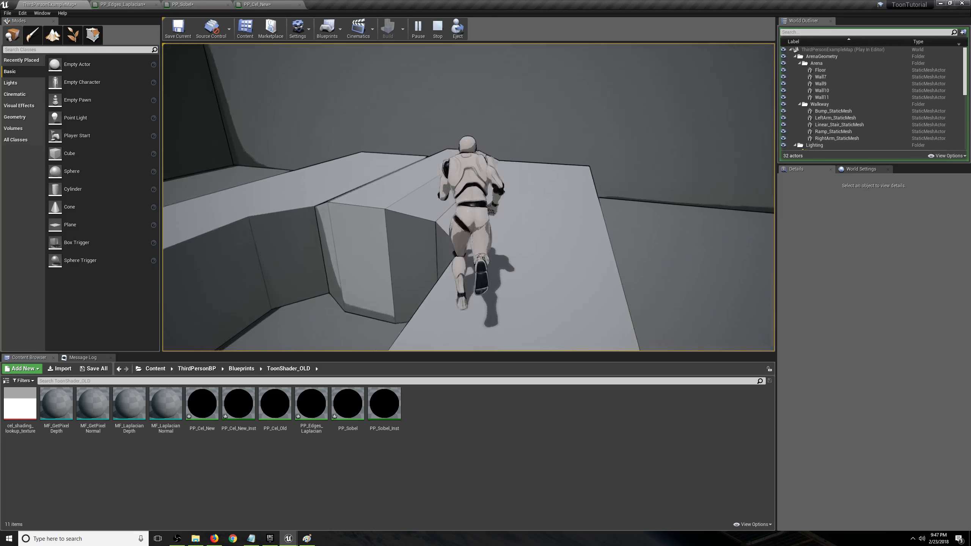
key(w)
key(space)
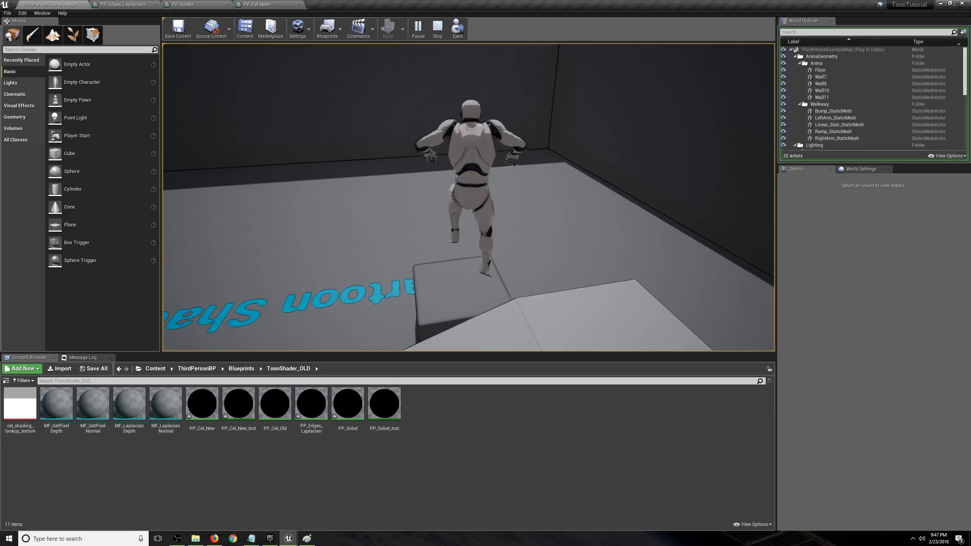
key(w)
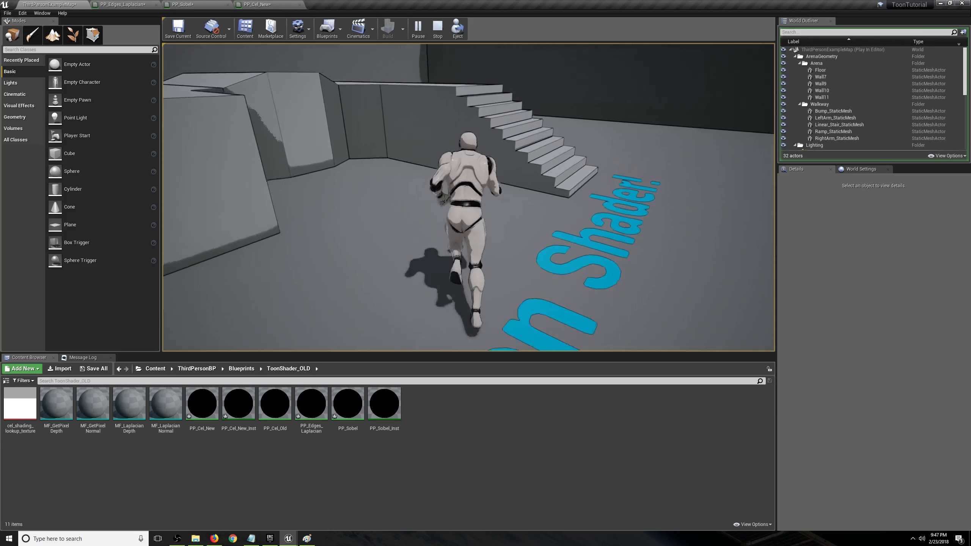
key(w)
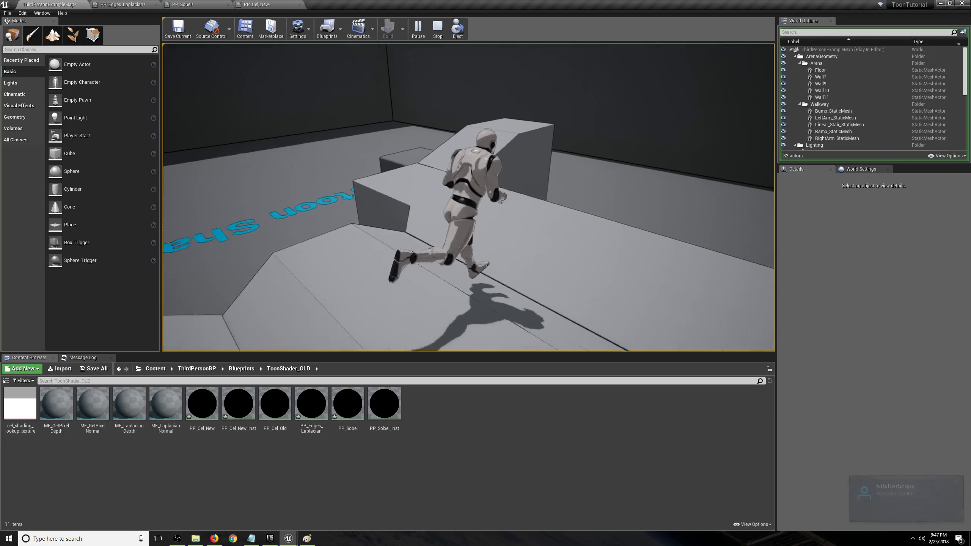
key(w)
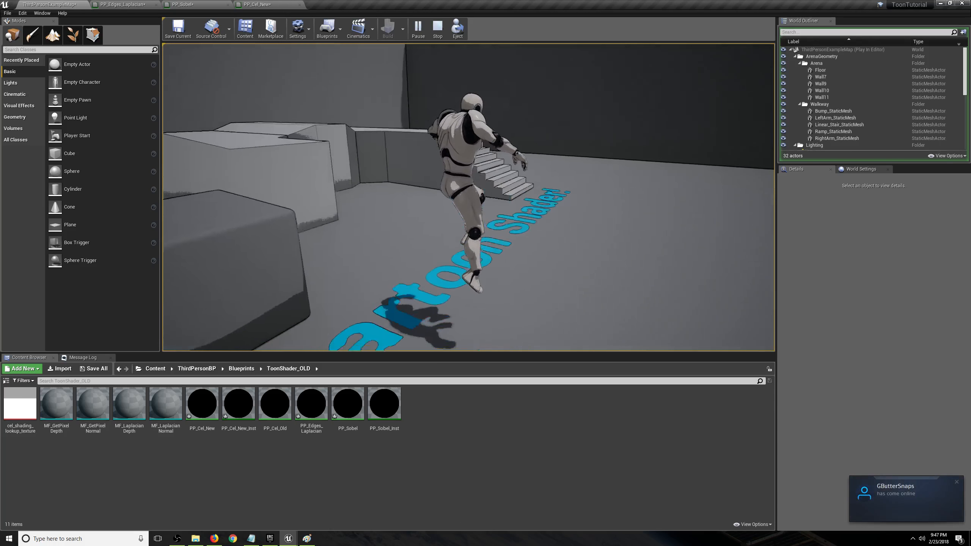
key(w)
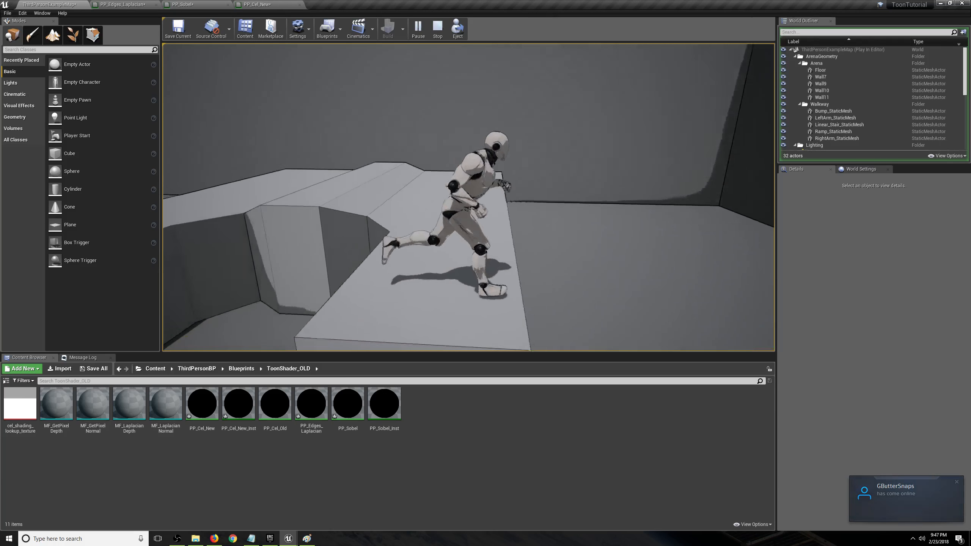
key(w)
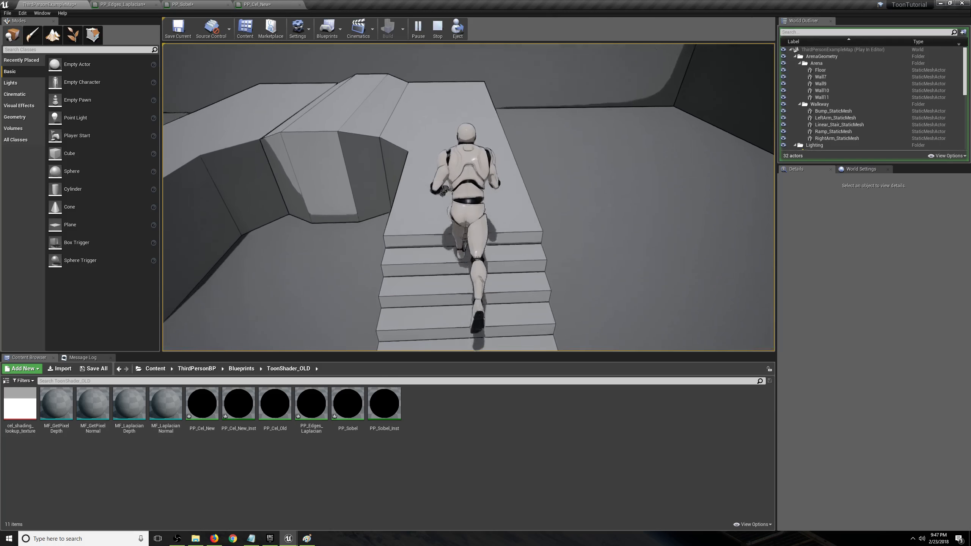
key(Escape)
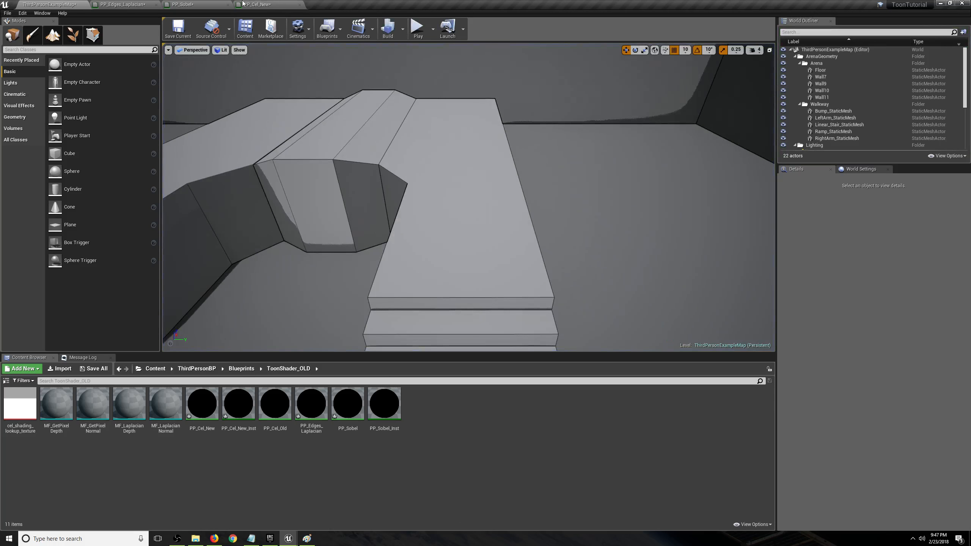
In PP_Sobel, set the scene-depth offset constants to 2,0 for the right sample and -2,0 for the left sample
click(243, 3)
click(182, 4)
scroll(459, 140, down, 6)
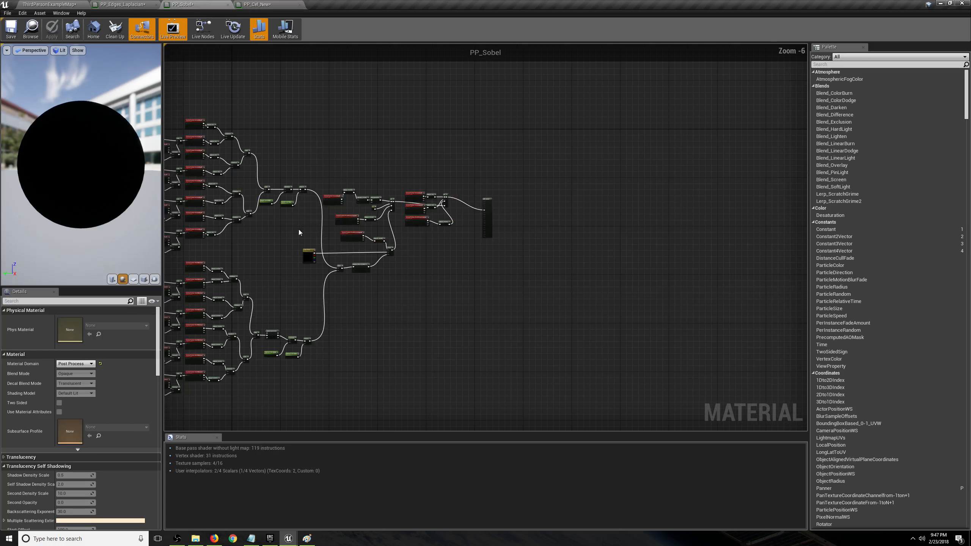
right_drag(245, 243, 395, 249)
scroll(395, 249, up, 3)
right_drag(213, 196, 376, 370)
click(331, 227)
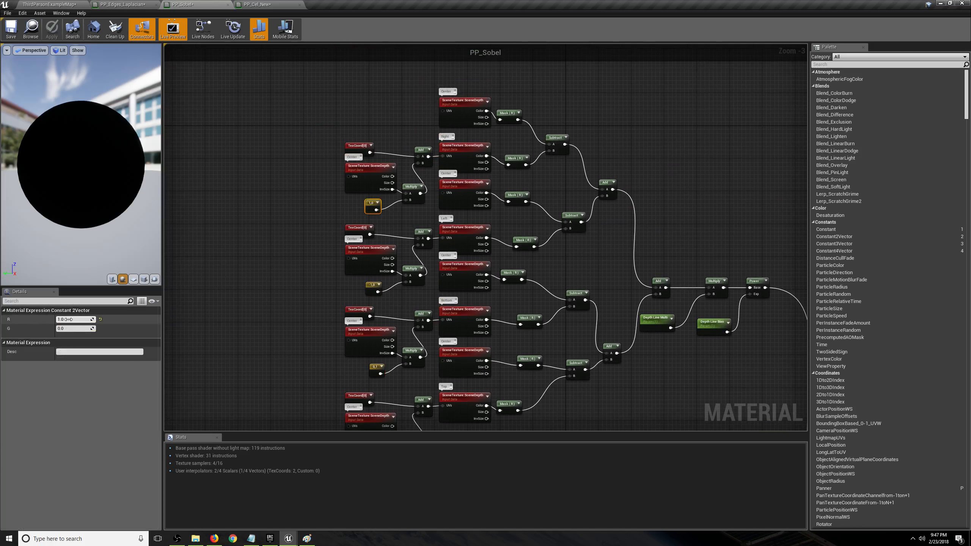
click(275, 257)
click(373, 286)
Set the scene-depth offset constants to 0,2 for the bottom sample and 0,-2 for the top sample, and apply the material
click(375, 368)
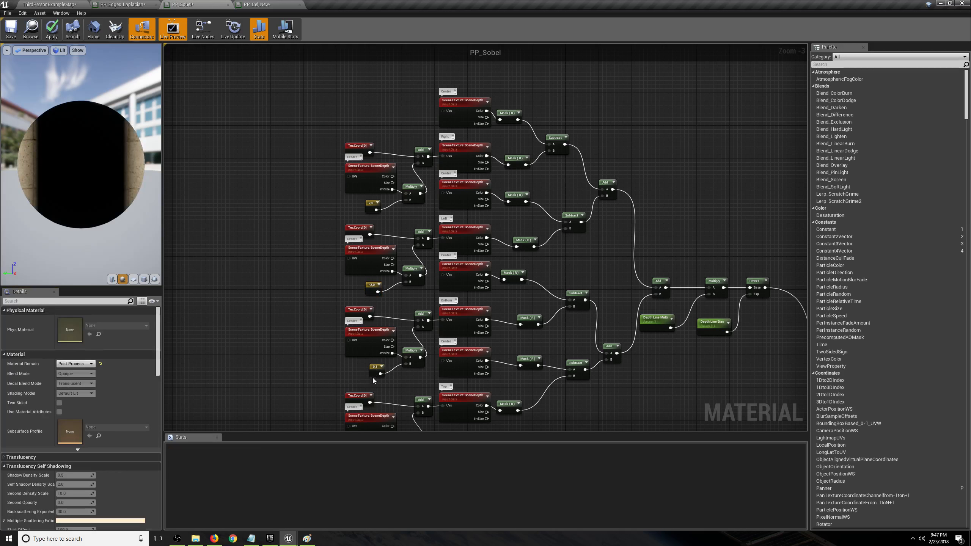
click(76, 329)
text(2)
click(298, 387)
right_drag(298, 386, 274, 267)
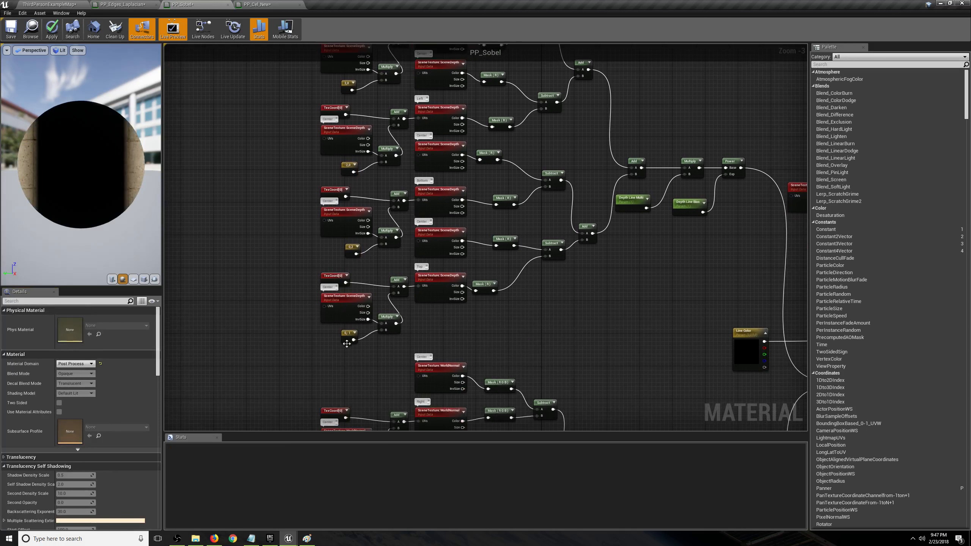
click(345, 340)
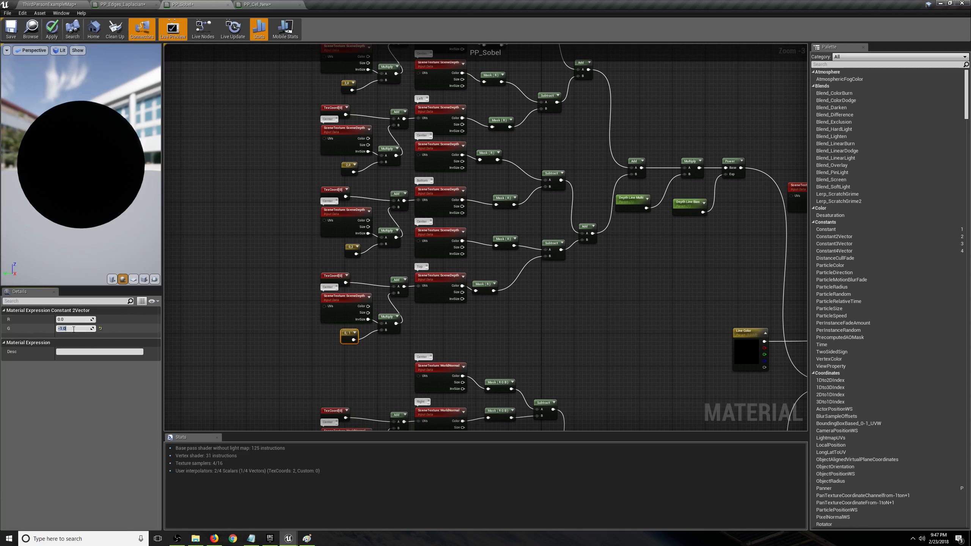
click(245, 373)
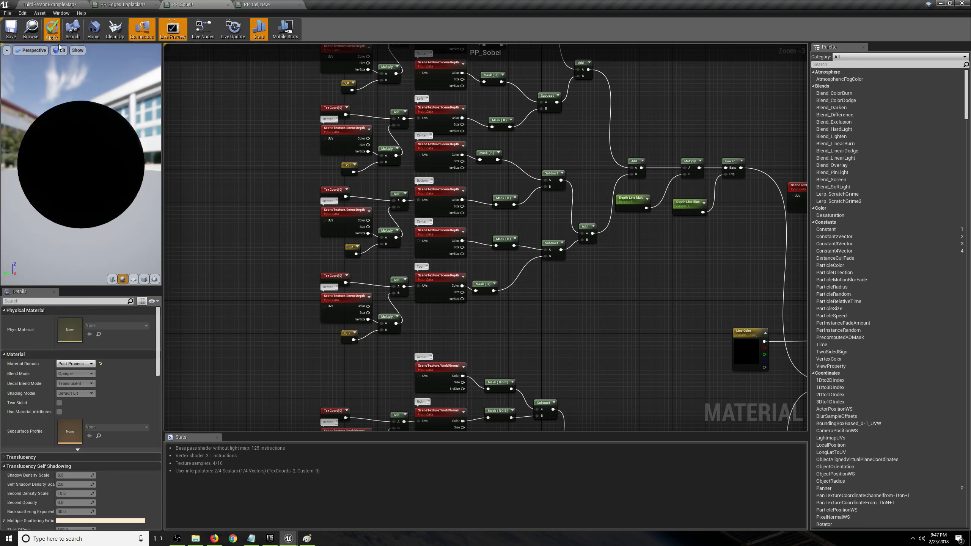
Return to the level and move around the walkway to examine the depth outlines with the wider sample offsets
click(50, 4)
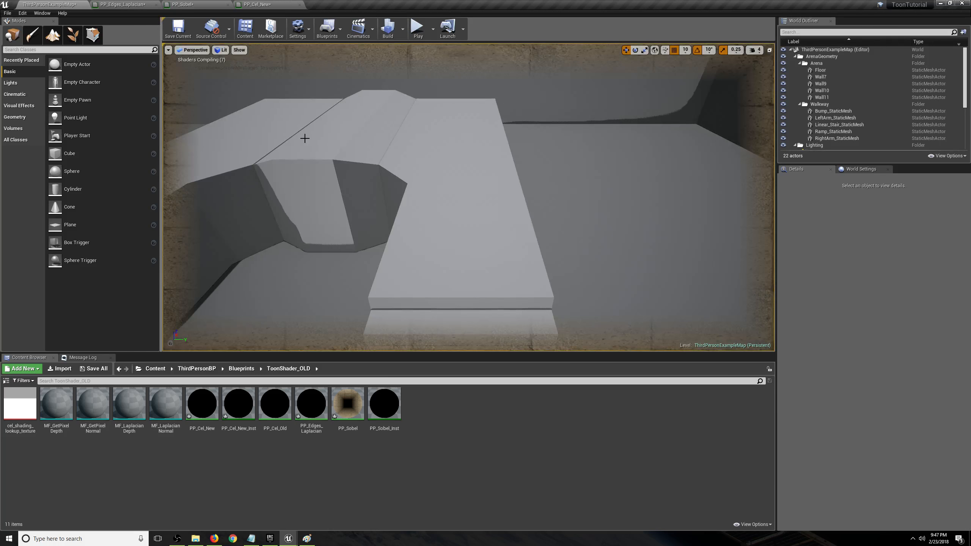
key(a)
right_drag(461, 213, 488, 227)
key(d)
key(w)
key(s)
Look over the PP_Cel_New graph, from the sky and custom depth If nodes back to the light and shadow color branches
click(247, 3)
right_drag(276, 293, 485, 277)
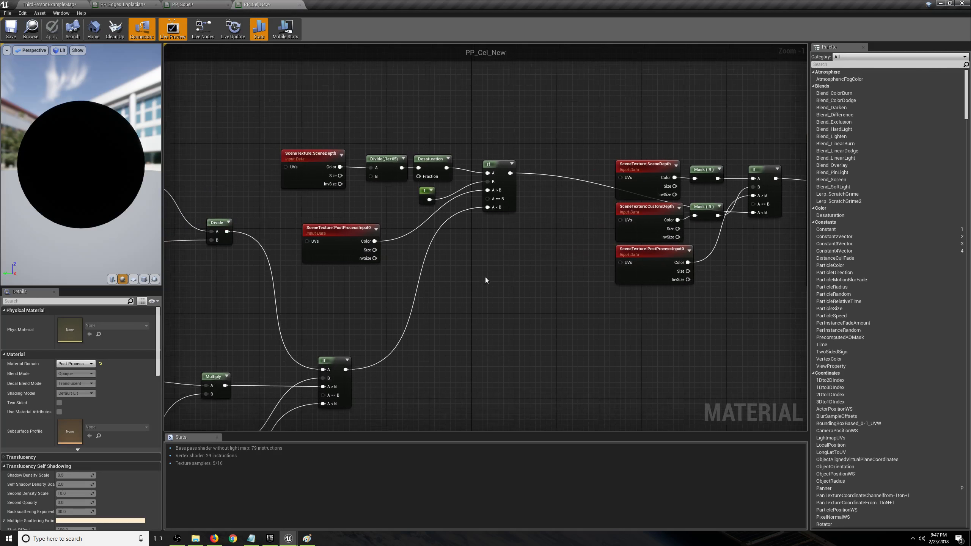
scroll(421, 283, down, 3)
right_drag(209, 320, 354, 268)
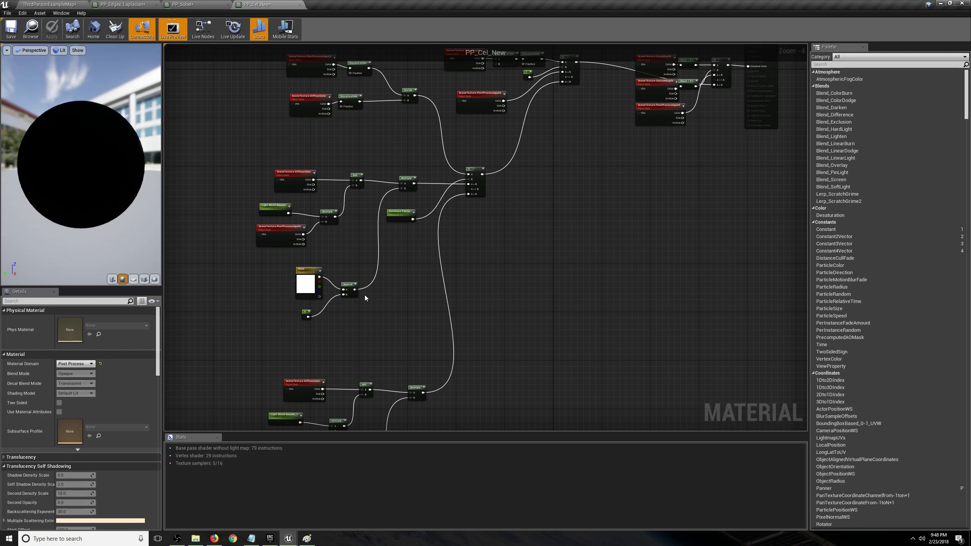
right_drag(544, 273, 453, 351)
scroll(429, 369, down, 3)
right_drag(400, 394, 446, 253)
Go back to PP_Sobel and review the Depth Line Multi parameter and the right sample's offset constant
click(194, 5)
right_drag(275, 193, 261, 259)
scroll(274, 259, up, 1)
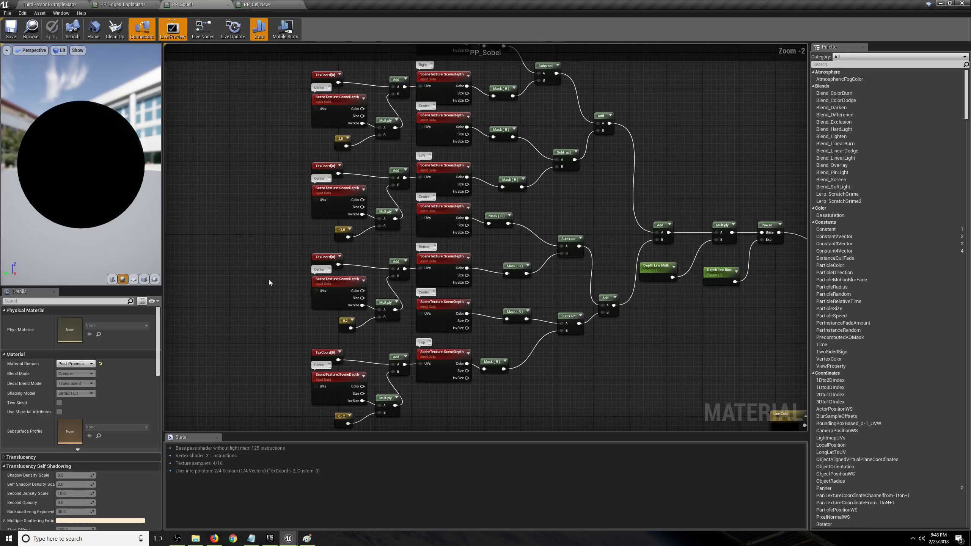
click(659, 271)
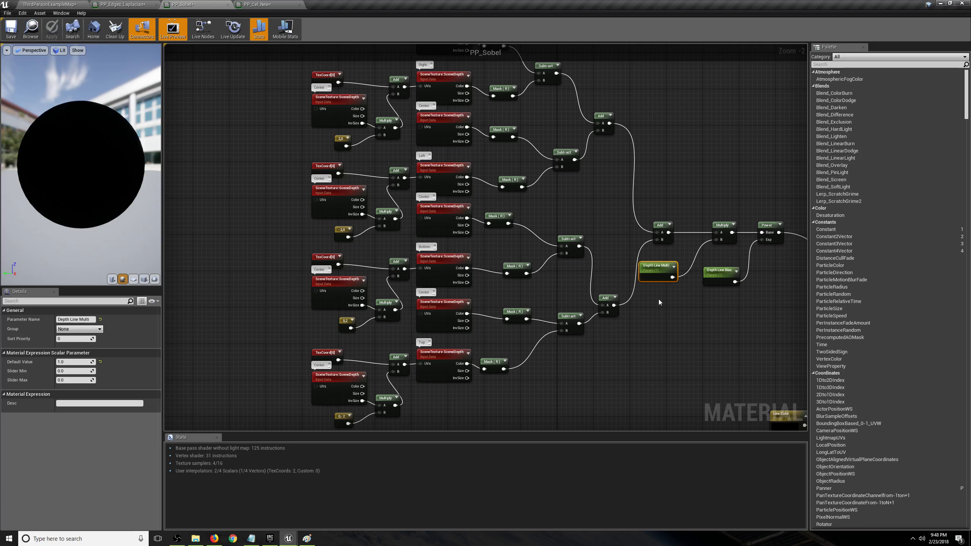
click(651, 349)
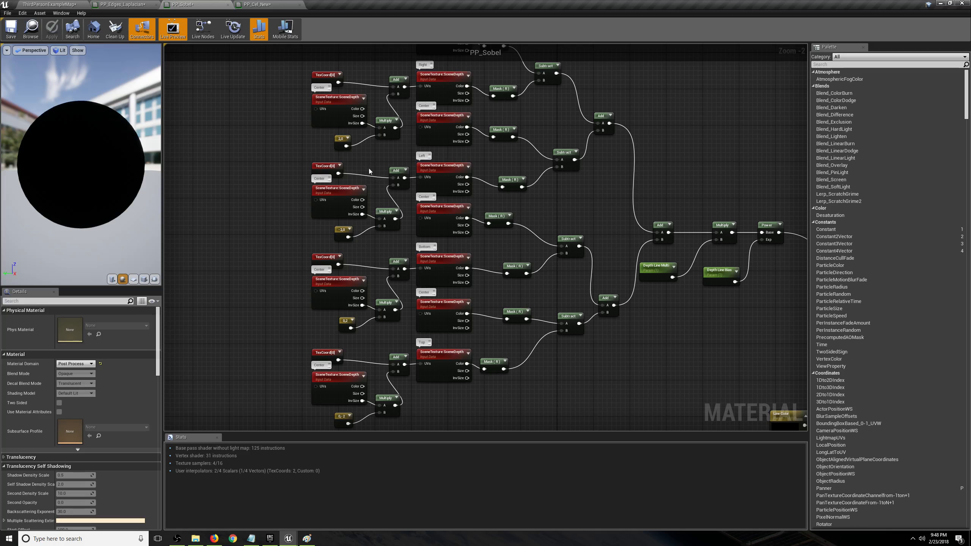
click(340, 141)
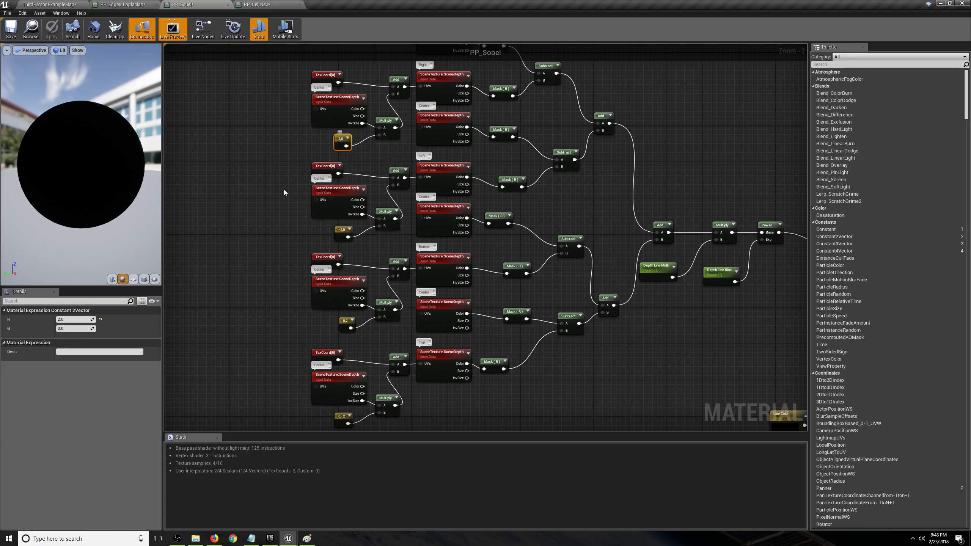
Set the scene-depth offset constants to 1,0 for the right sample and -1,0 for the left sample
click(190, 298)
click(343, 232)
click(78, 320)
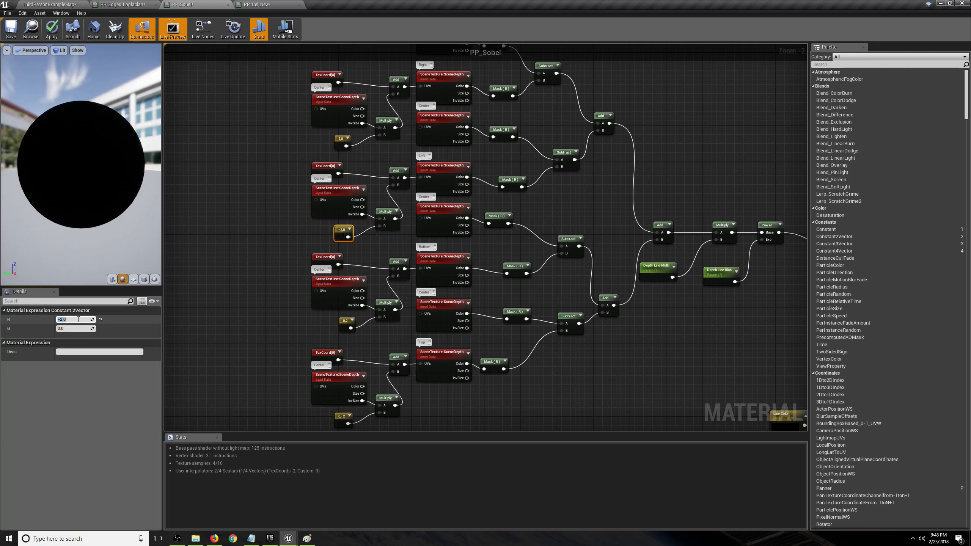
click(290, 268)
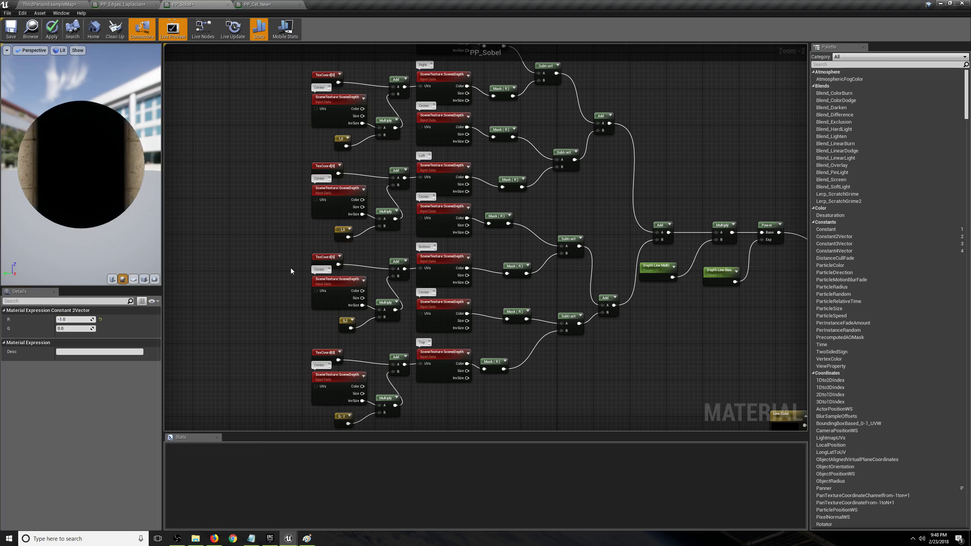
Set the scene-depth offset constants to 0,1 for the bottom sample and 0,-1 for the top sample
click(347, 324)
click(258, 357)
right_drag(307, 410, 305, 338)
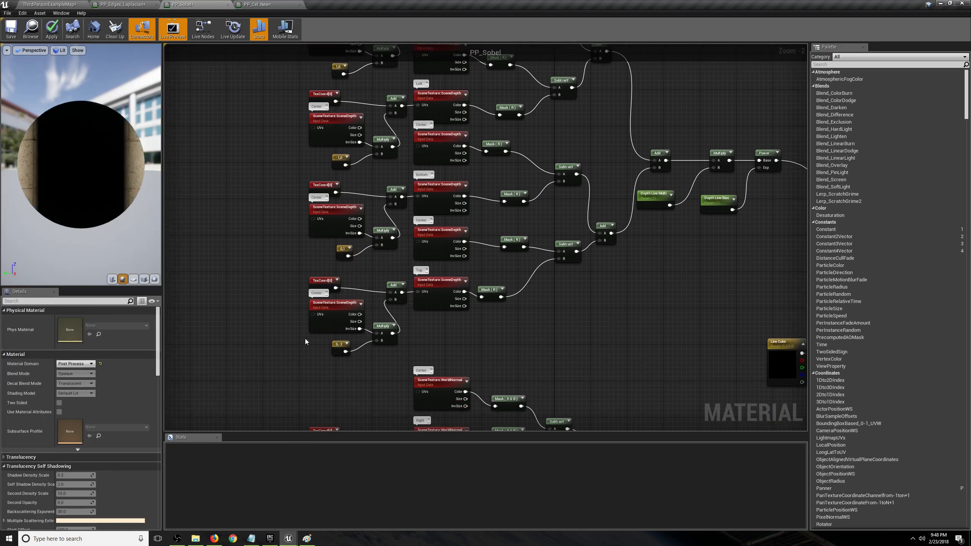
click(341, 348)
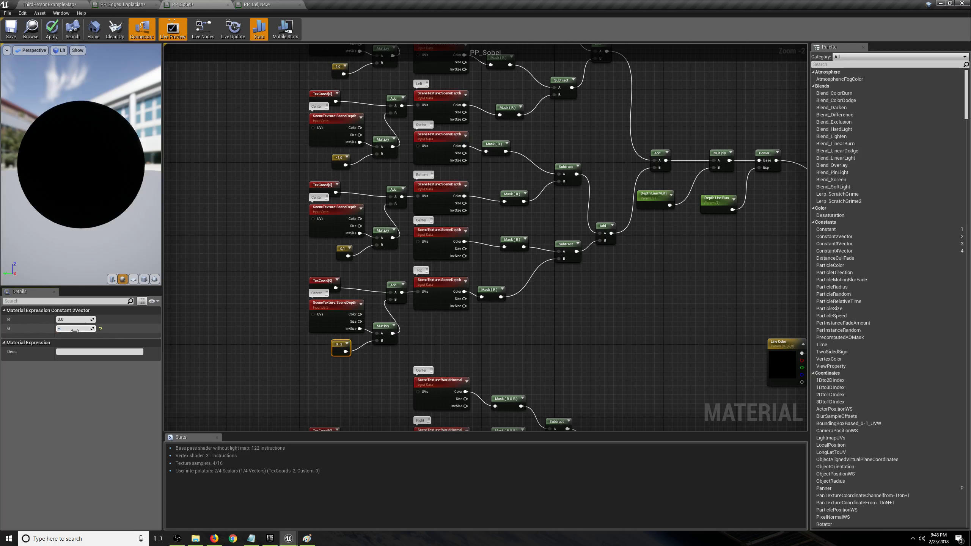
click(269, 353)
Move the four scene-depth offset constants away from their Multiply nodes to make room for additional nodes
right_drag(336, 349, 339, 329)
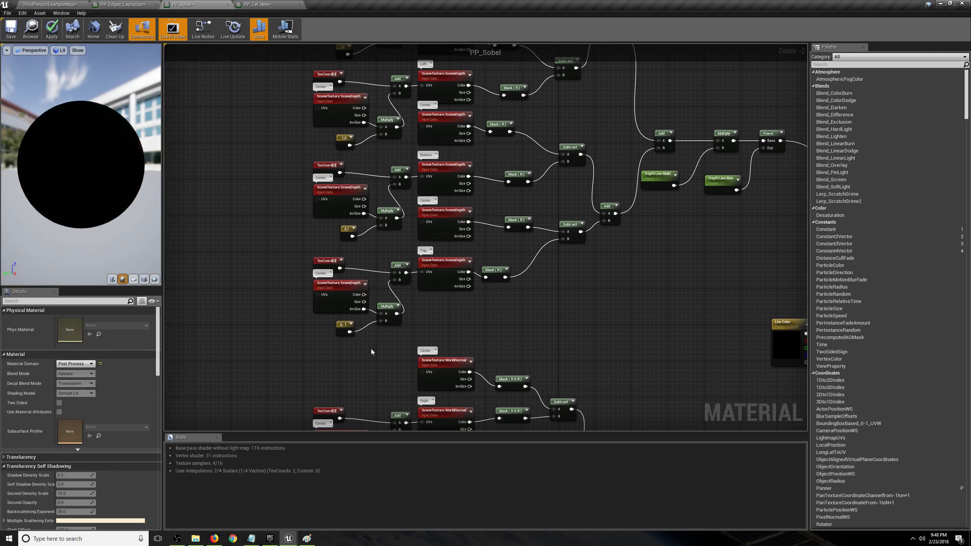
drag(339, 333, 208, 320)
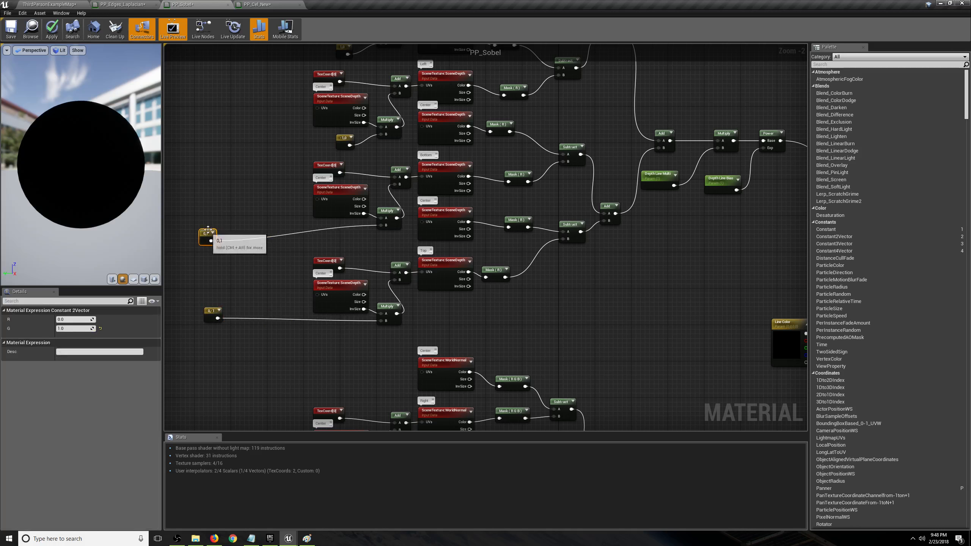
right_drag(358, 145, 379, 184)
drag(273, 184, 225, 183)
click(264, 165)
right_drag(299, 137, 303, 189)
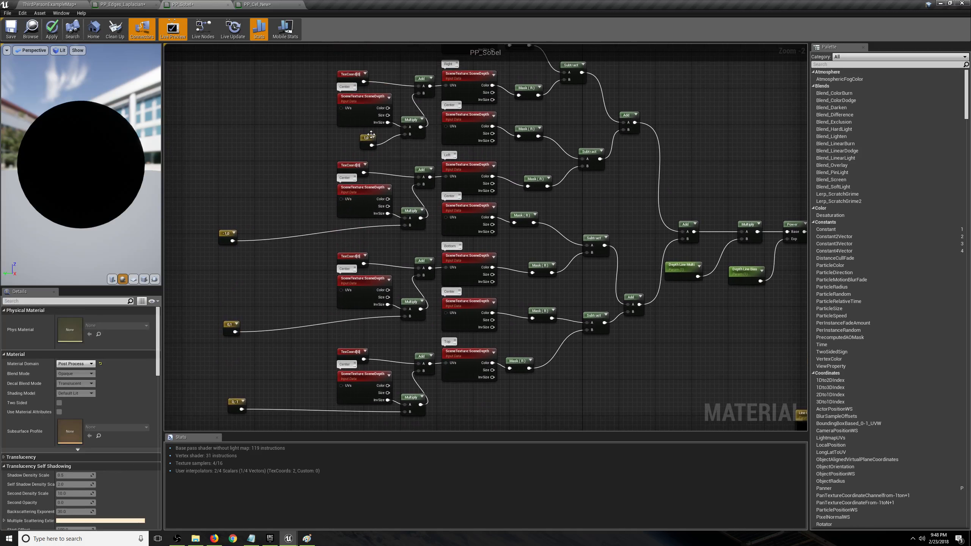
drag(368, 140, 204, 140)
right_click(240, 140)
text(m)
click(270, 167)
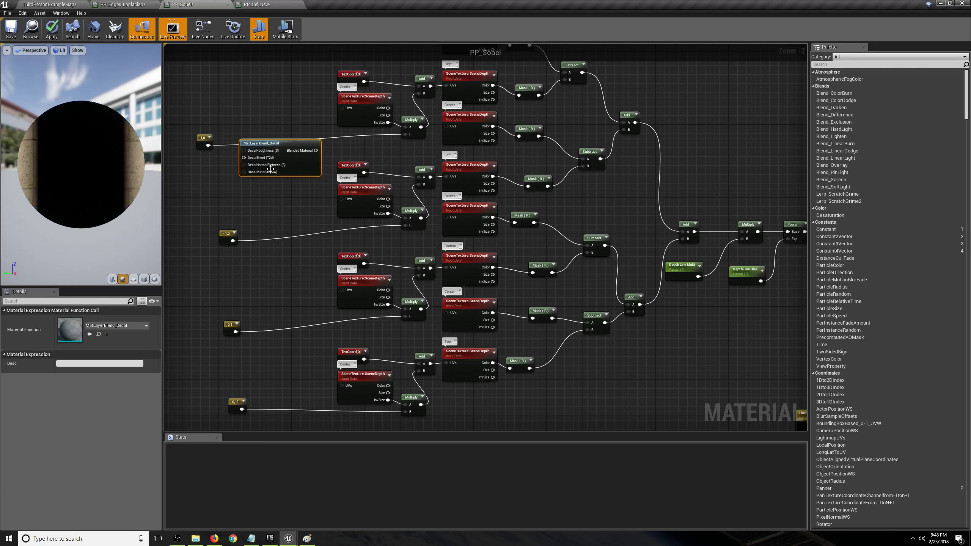
key(Delete)
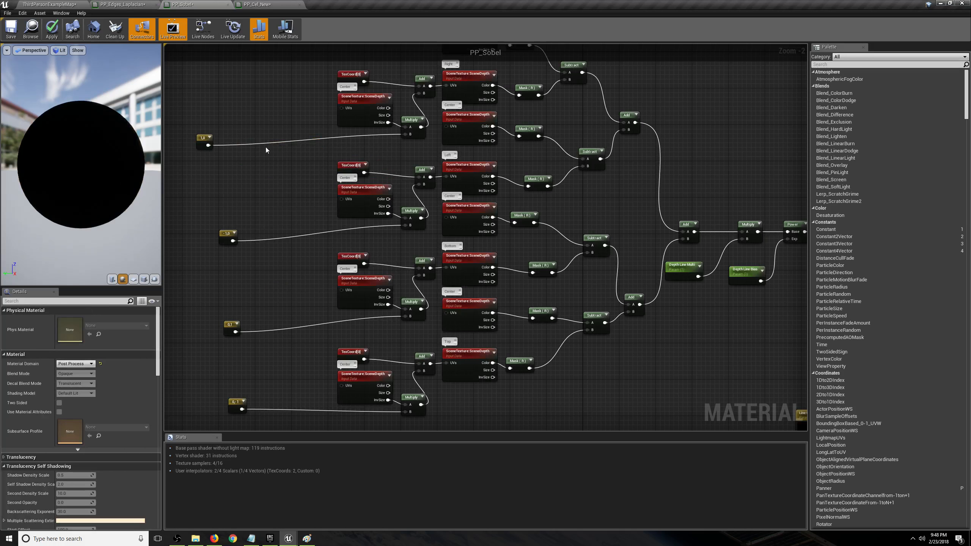
Add four Multiply nodes, one beside each scene-depth offset constant
click(266, 147)
key(ctrl+c)
key(ctrl+v)
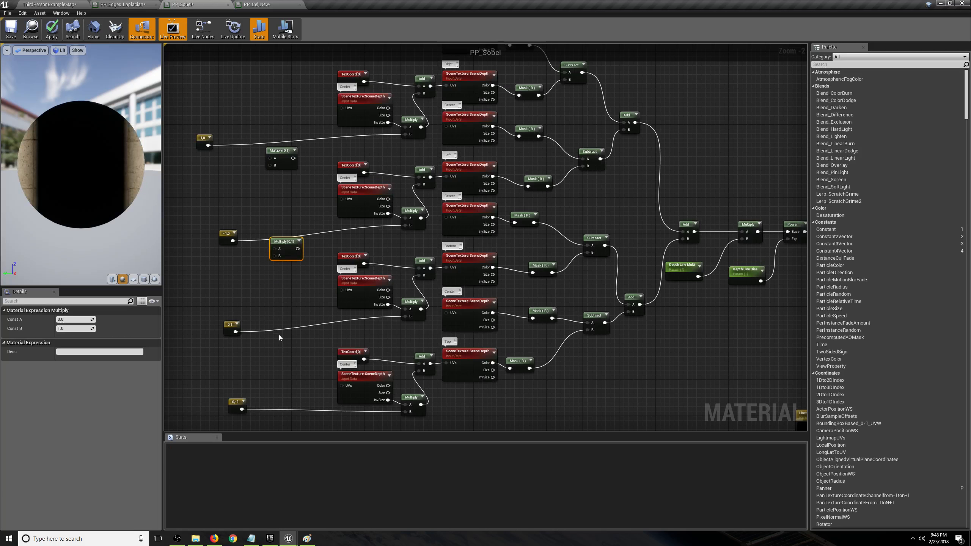
key(ctrl+v)
key(ctrl+v)
Add a scalar parameter named Depth Line Thickness with a default value of 1 beside the scene-depth offset constants
right_drag(222, 370, 371, 354)
click(277, 287)
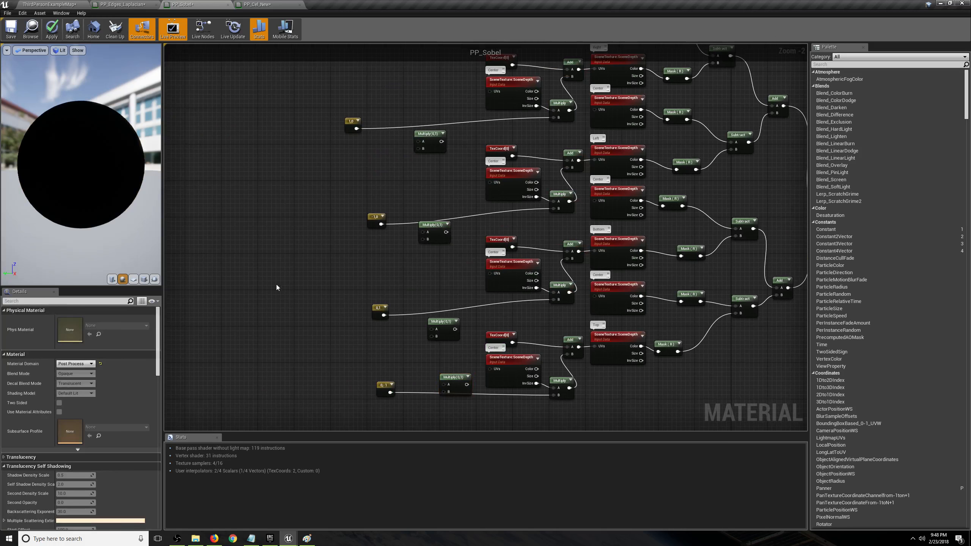
click(260, 254)
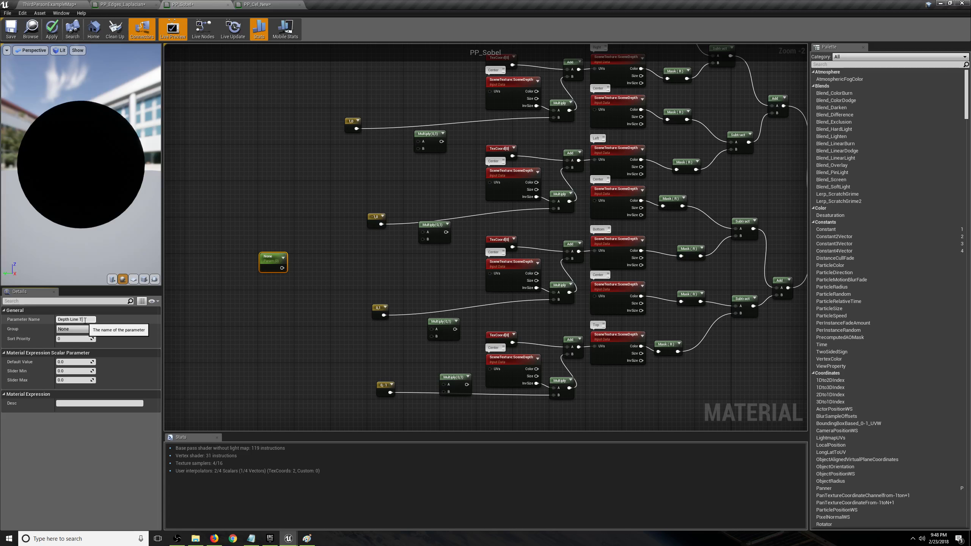
click(310, 323)
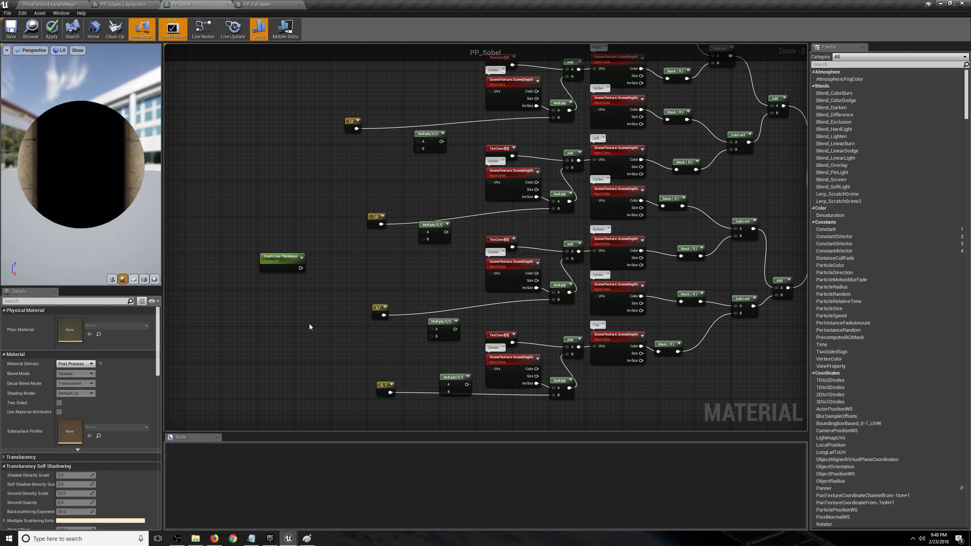
drag(290, 261, 266, 257)
click(80, 362)
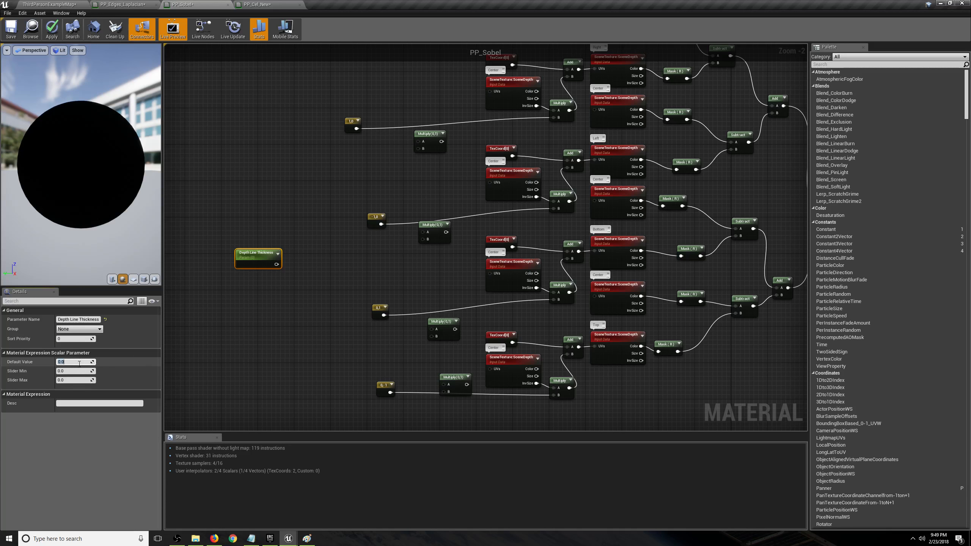
click(271, 343)
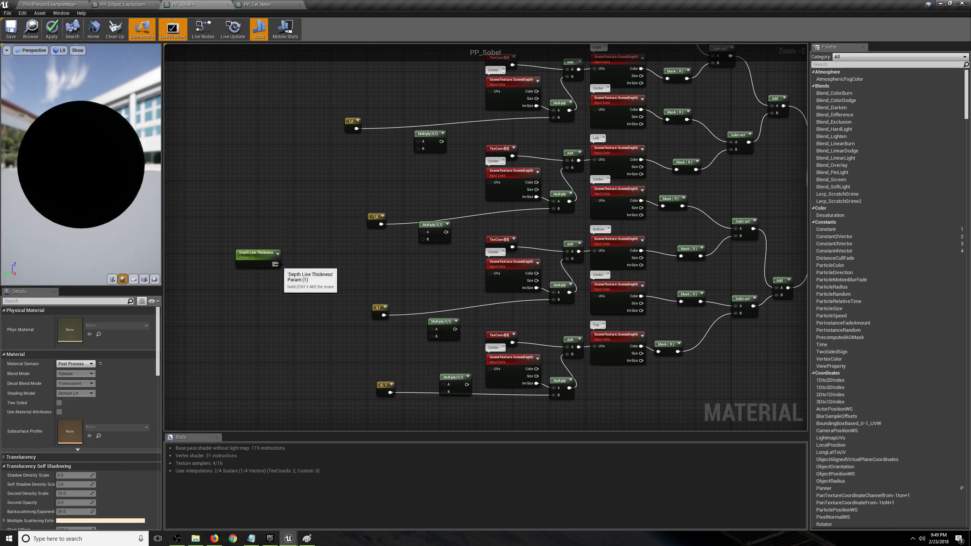
Connect each scene-depth offset constant to input A and Depth Line Thickness to input B of the four new Multiply nodes
drag(282, 265, 367, 253)
drag(428, 240, 428, 240)
drag(423, 232, 382, 224)
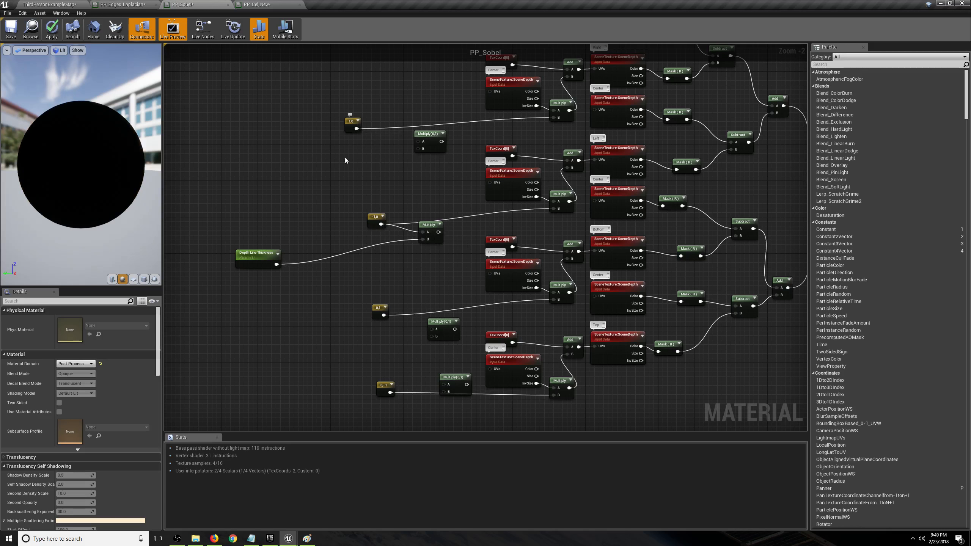
drag(276, 264, 444, 385)
drag(384, 315, 431, 330)
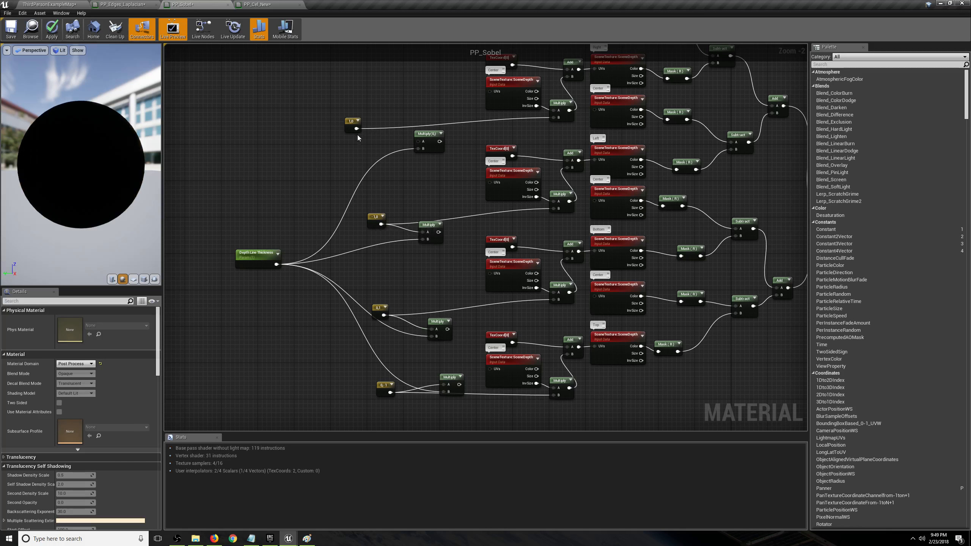
drag(356, 128, 423, 141)
Connect the outputs of the four new thickness Multiply nodes to input B of the scene-depth InvSize Multiply nodes
right_drag(433, 141, 389, 149)
drag(389, 149, 514, 126)
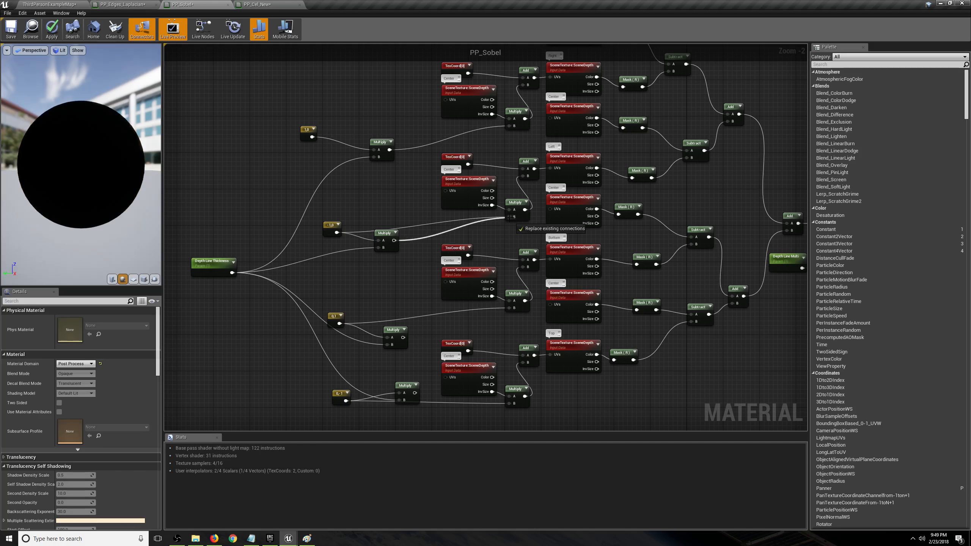
right_drag(365, 323, 361, 259)
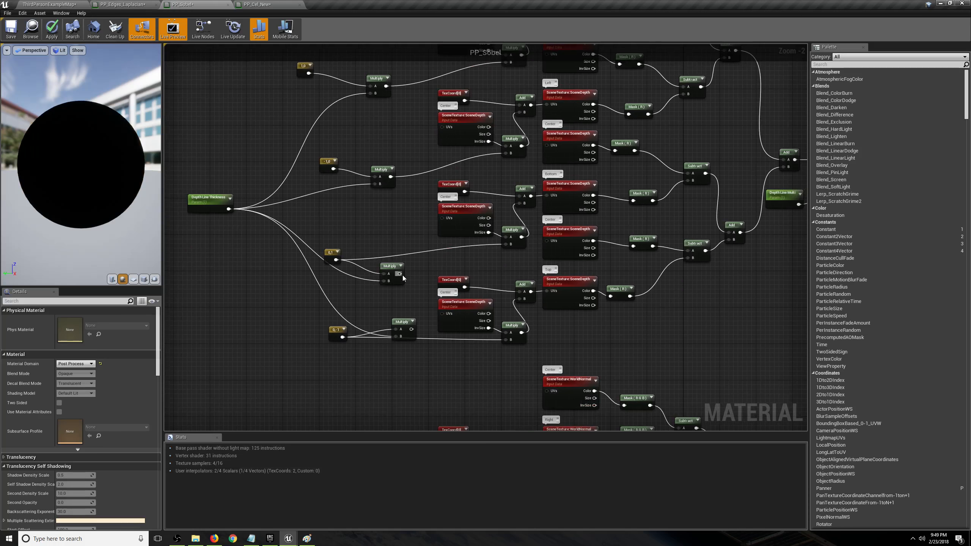
drag(400, 274, 511, 244)
right_drag(396, 304, 398, 269)
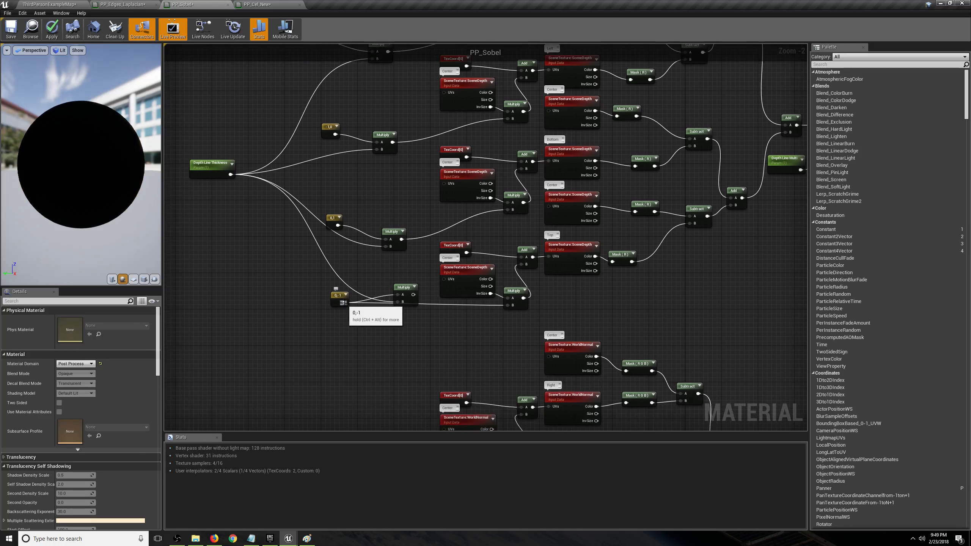
drag(414, 295, 508, 305)
Move the four WorldNormal offset constants away from their Multiply nodes to make room for additional nodes
right_drag(457, 338, 457, 91)
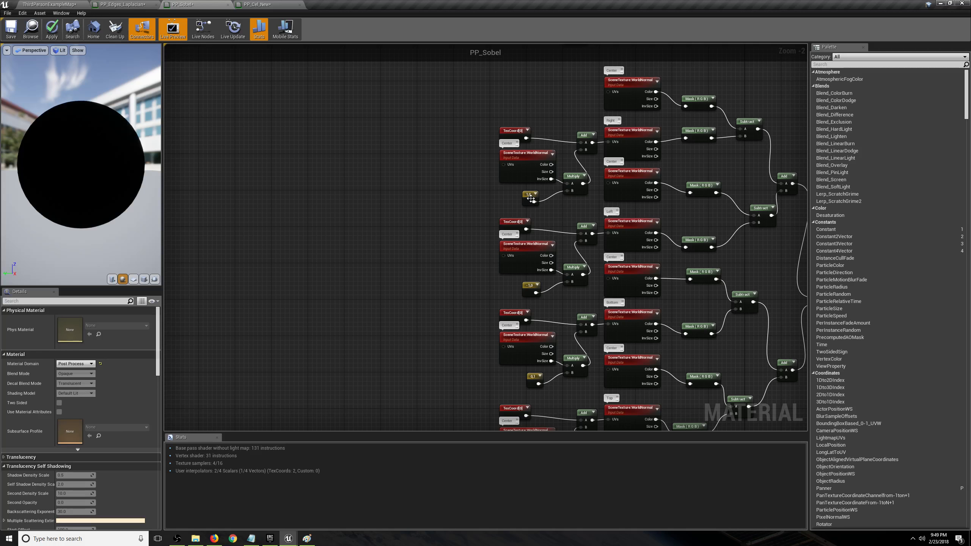
drag(528, 195, 388, 199)
drag(528, 287, 368, 282)
right_drag(368, 283, 390, 214)
drag(552, 311, 413, 297)
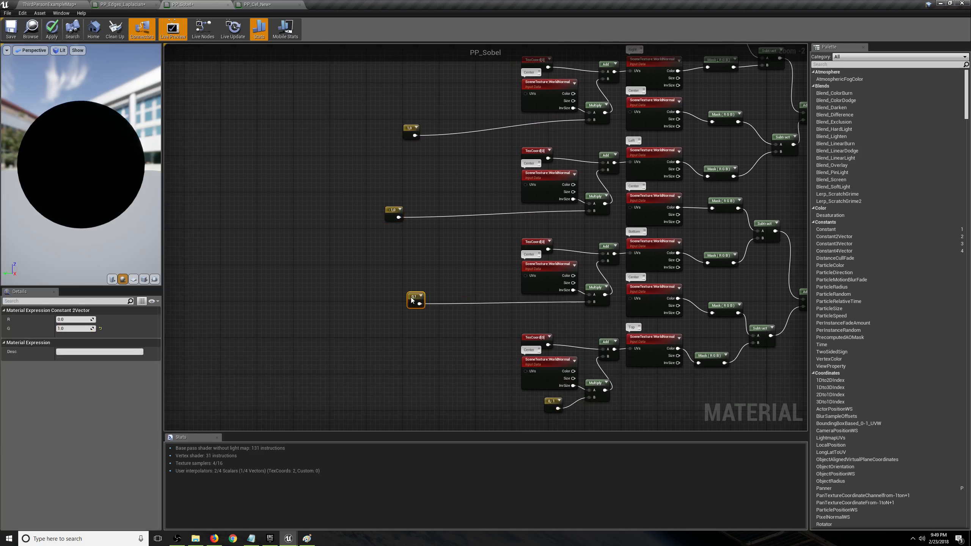
right_drag(413, 298, 397, 245)
drag(533, 357, 402, 325)
Add four Multiply nodes, one beside each WorldNormal offset constant
click(460, 330)
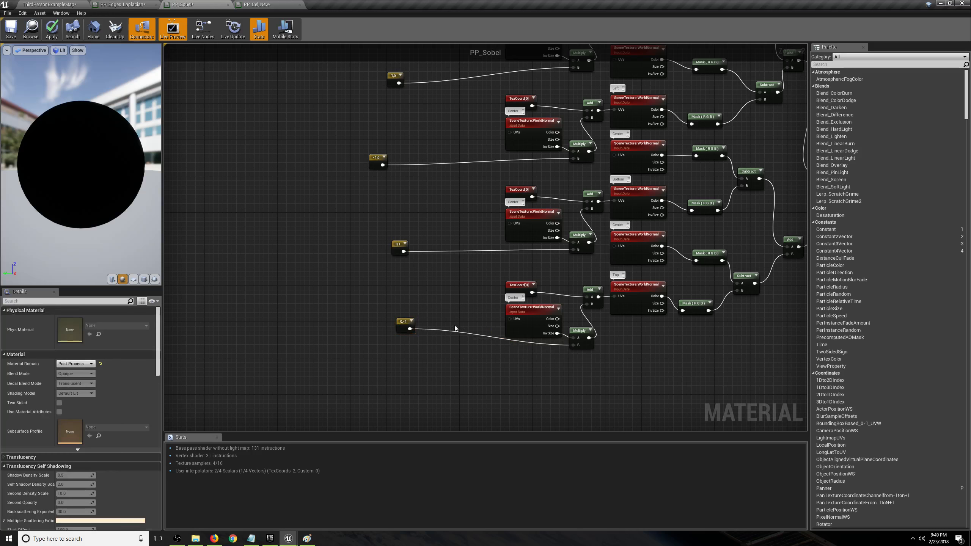
click(455, 329)
click(442, 169)
click(427, 81)
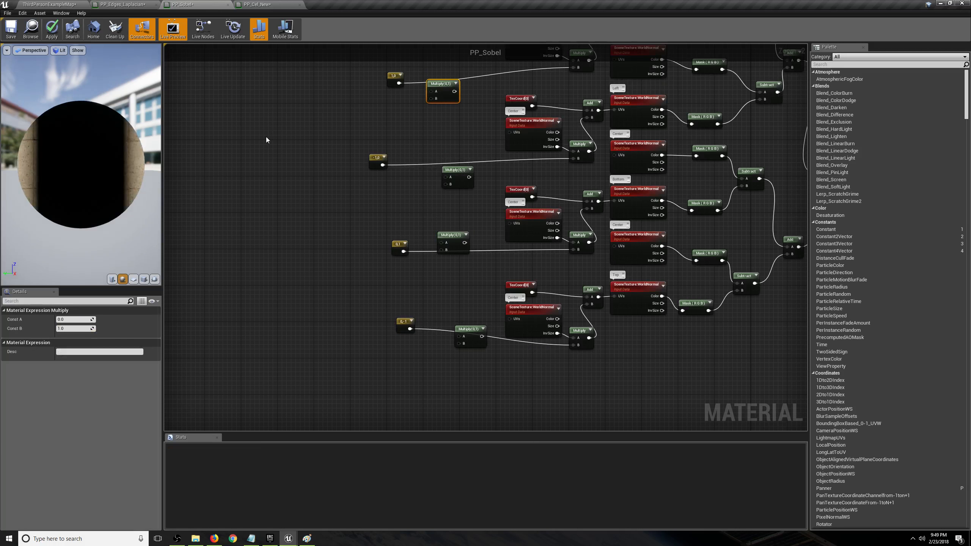
Add a scalar parameter named Normal Line Thickness with a default value of 1 beside the WorldNormal offset constants
click(272, 173)
click(81, 319)
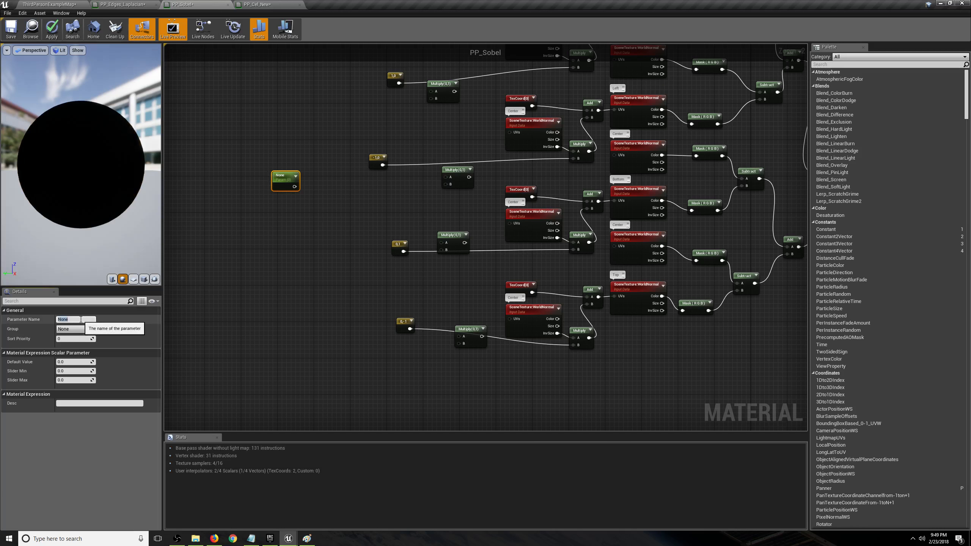
text(Normal Line Thickness)
click(195, 301)
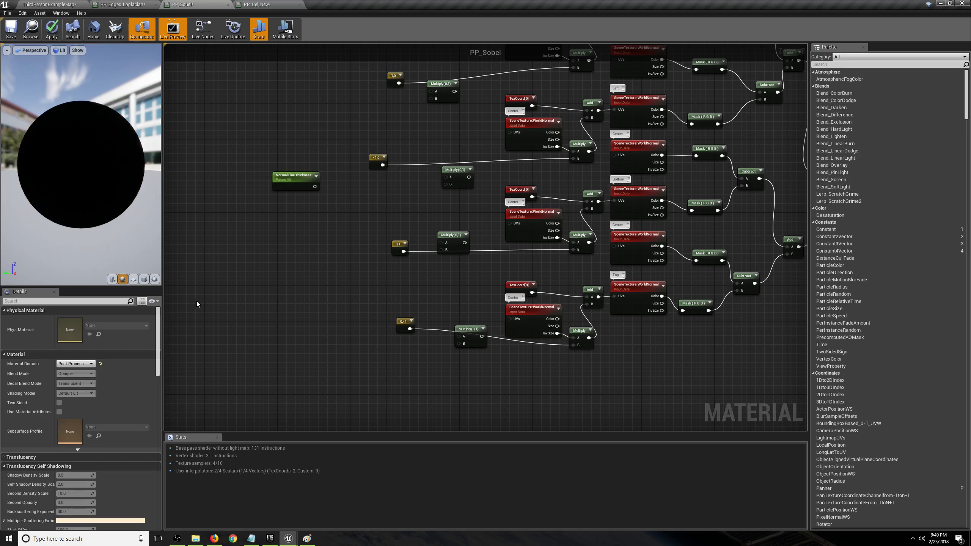
click(278, 183)
click(72, 362)
text(1)
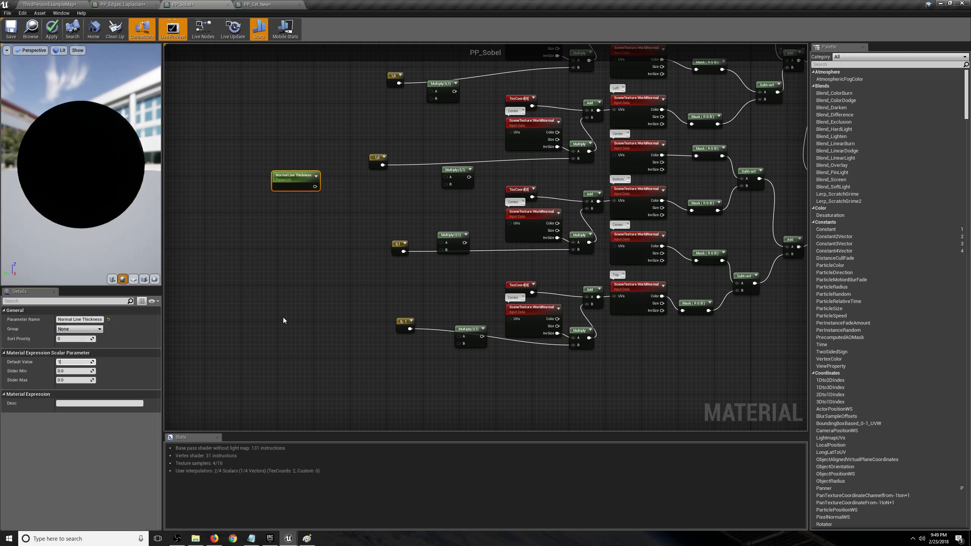
click(283, 321)
Connect Normal Line Thickness to input B of the four new Multiply nodes, and the top offset constant to its Multiply's input A
right_drag(284, 321, 250, 387)
drag(282, 253, 412, 251)
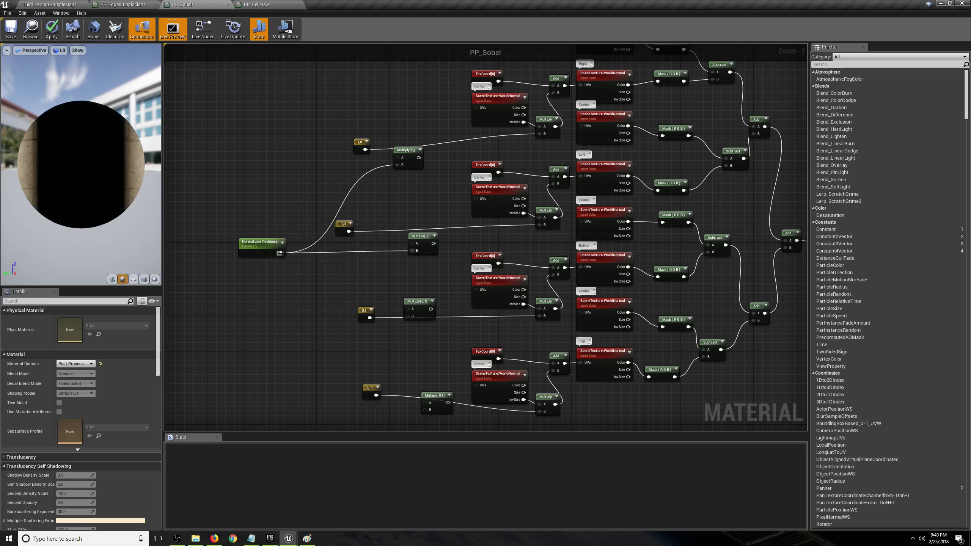
drag(282, 253, 427, 417)
key(Escape)
drag(281, 253, 429, 416)
key(Escape)
drag(281, 253, 428, 409)
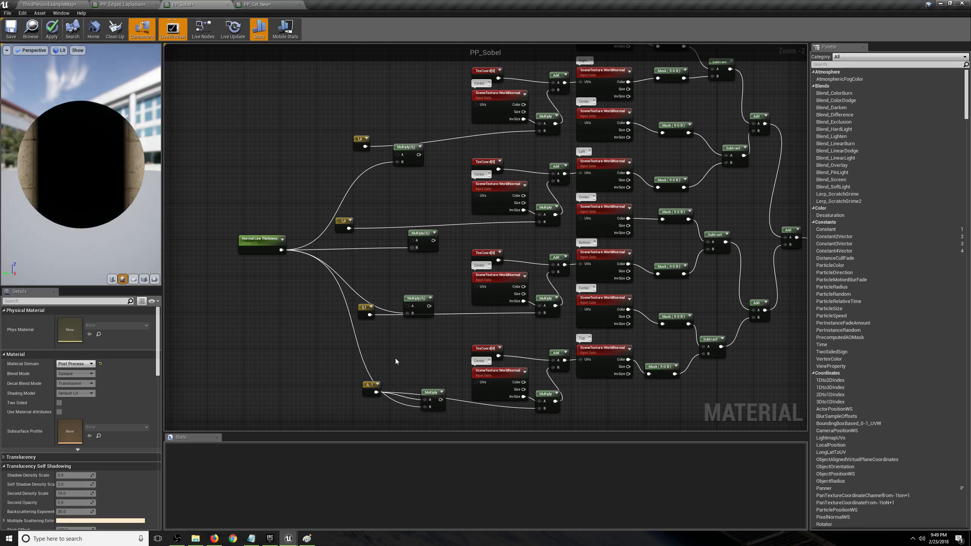
Connect the right and left WorldNormal offset constants to input A of their new Multiply nodes, and the bottom constant to its Multiply
drag(371, 315, 406, 316)
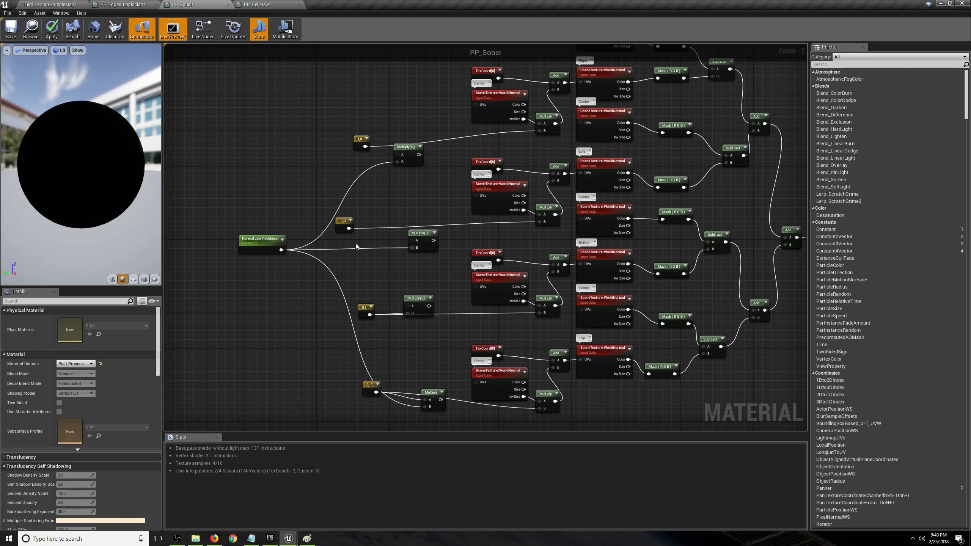
drag(348, 228, 413, 240)
drag(364, 146, 544, 131)
drag(478, 164, 474, 164)
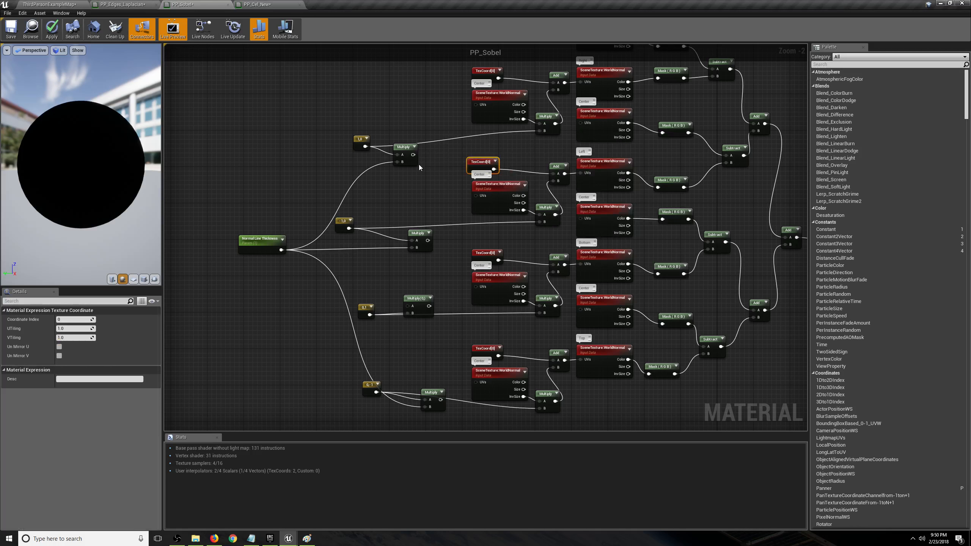
Connect the new Multiply outputs to input B of the WorldNormal InvSize Multiply nodes, and move the top offset constant nearer its Multiply
drag(414, 161, 430, 157)
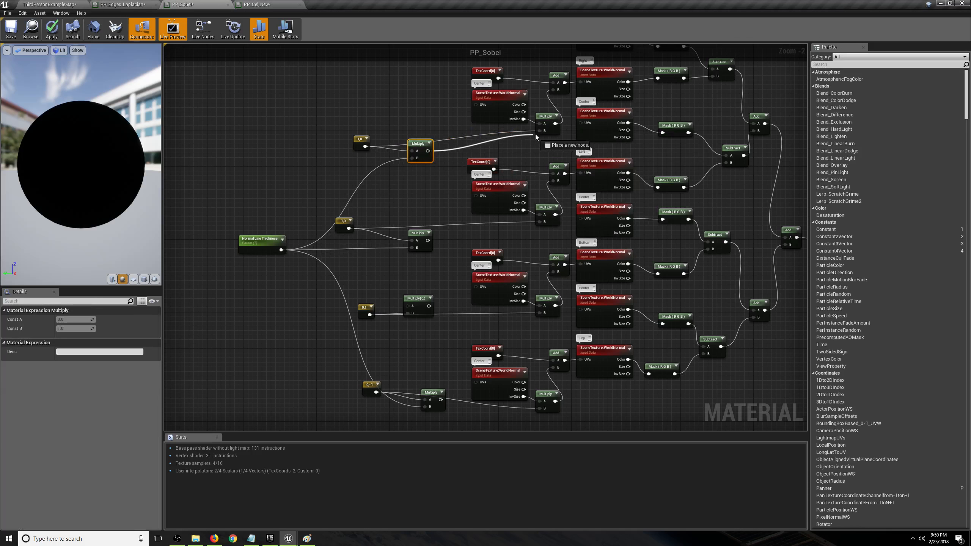
click(513, 150)
drag(428, 240, 539, 222)
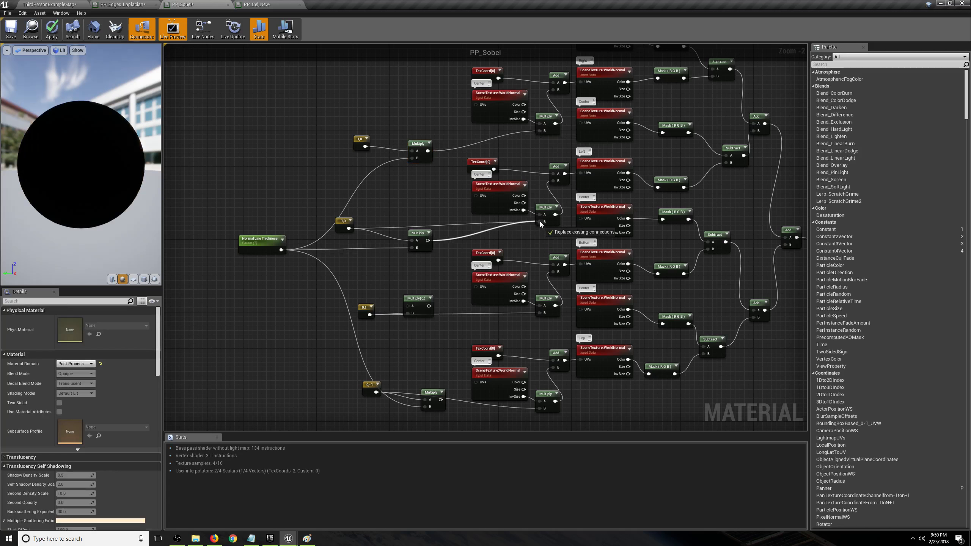
drag(429, 306, 541, 315)
right_drag(540, 315, 527, 261)
drag(428, 345, 529, 355)
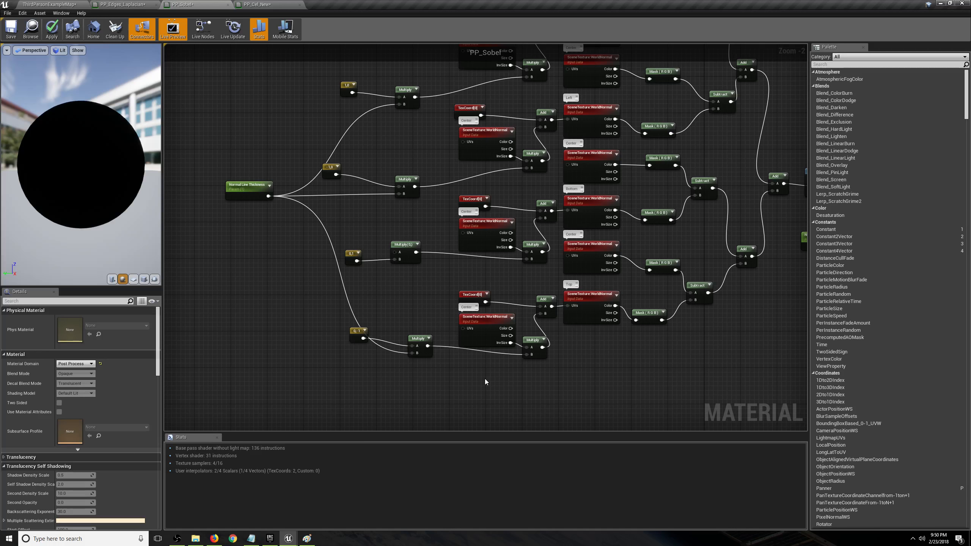
drag(369, 329, 392, 320)
click(181, 210)
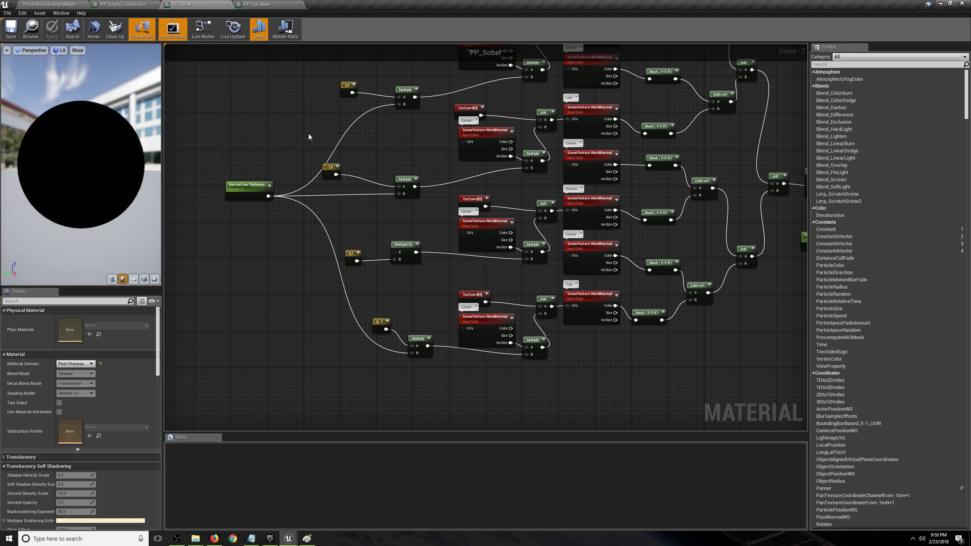
Assign the Normal Line Thickness parameter to a new parameter group named Normal Lines
scroll(396, 224, down, 3)
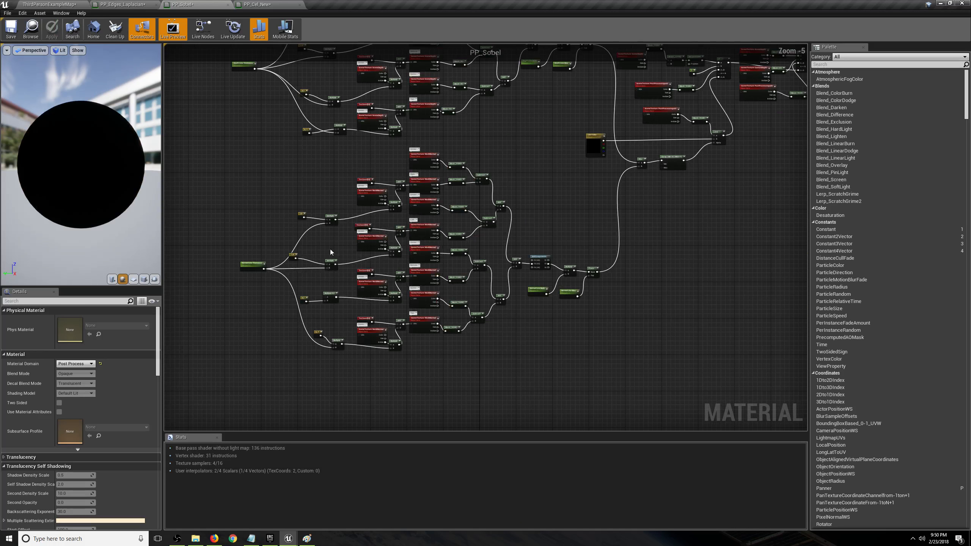
scroll(376, 308, up, 3)
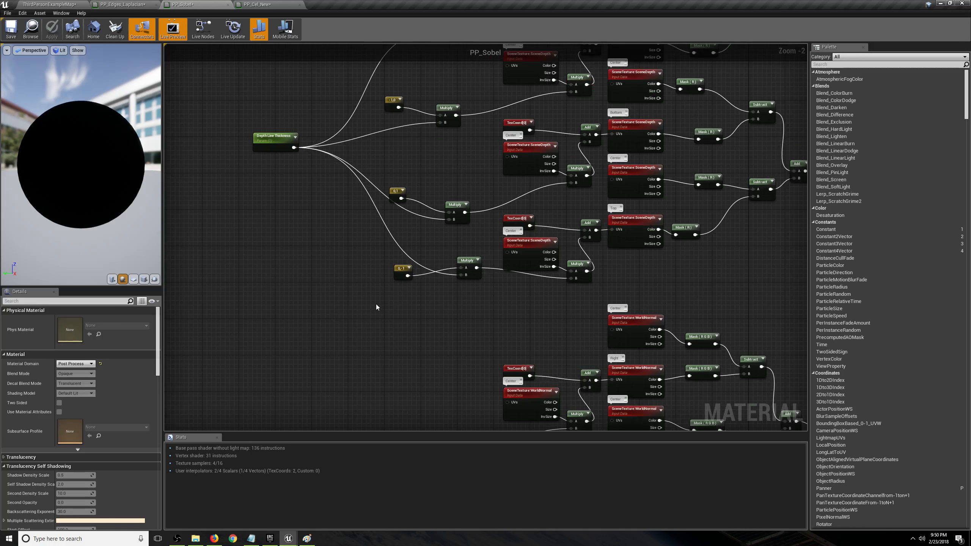
scroll(377, 307, down, 4)
scroll(360, 261, up, 3)
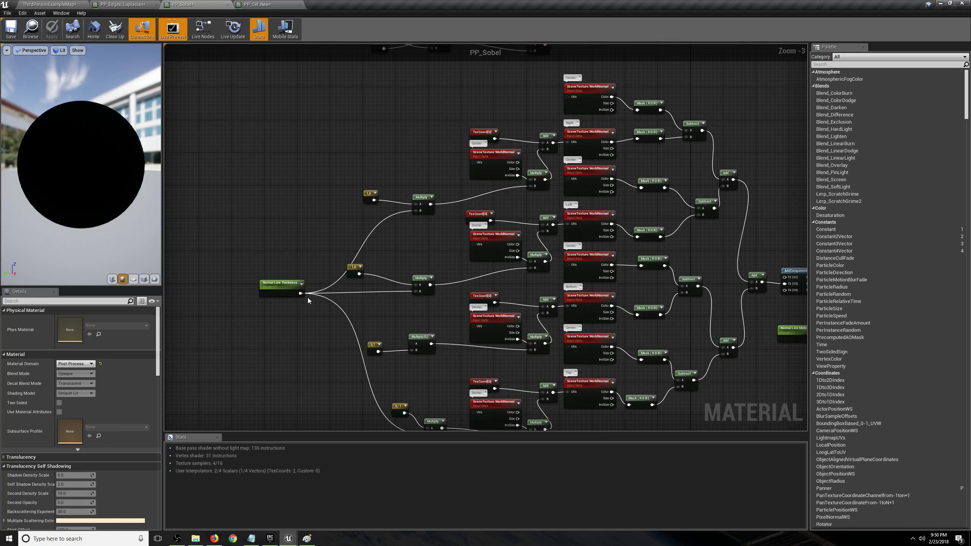
click(281, 289)
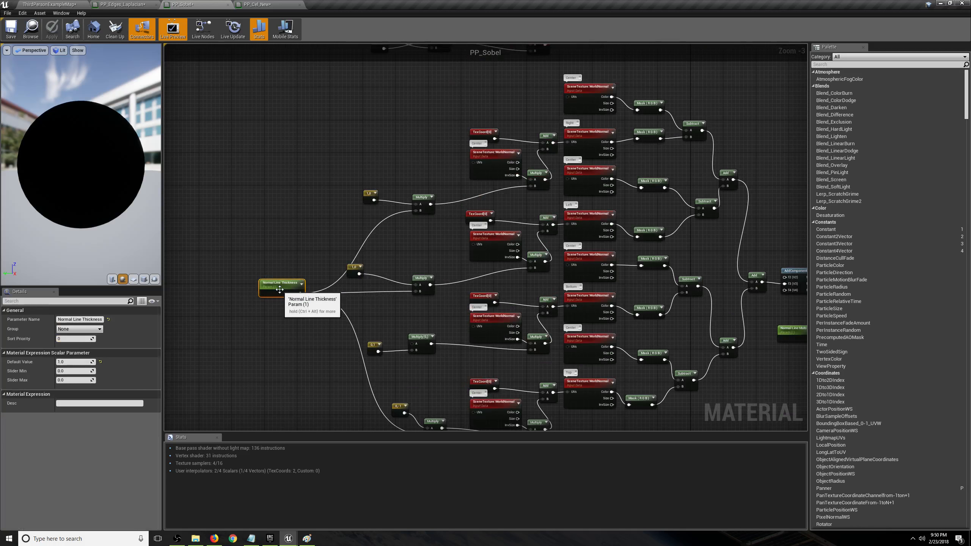
click(66, 329)
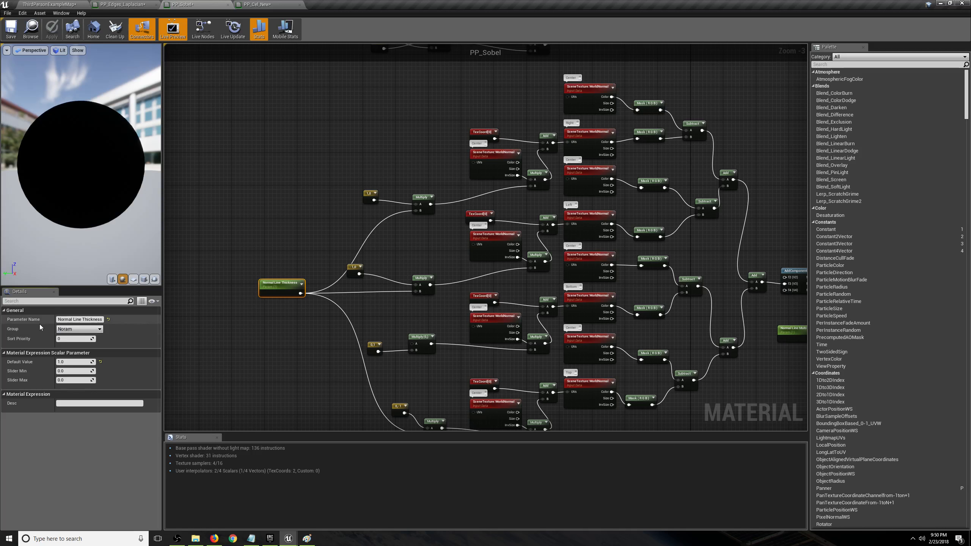
text(Normal Lines)
click(310, 139)
Assign the Depth Line Thickness parameter to a new parameter group named Depth Lines
right_drag(310, 138, 302, 428)
click(258, 231)
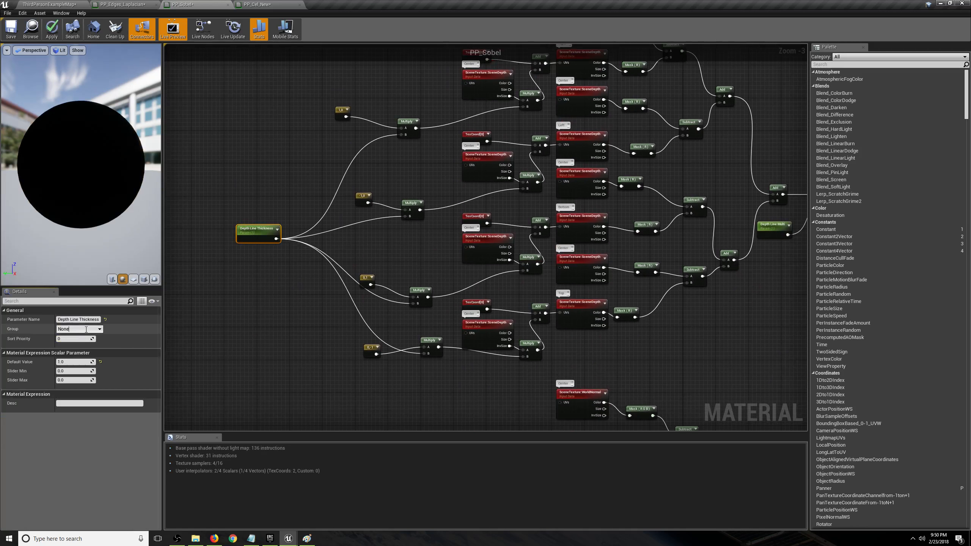
text(Depth Lines)
click(276, 312)
Put the Depth Line Bias and Depth Line Multi parameters together into the Depth Lines group
right_drag(754, 338, 522, 370)
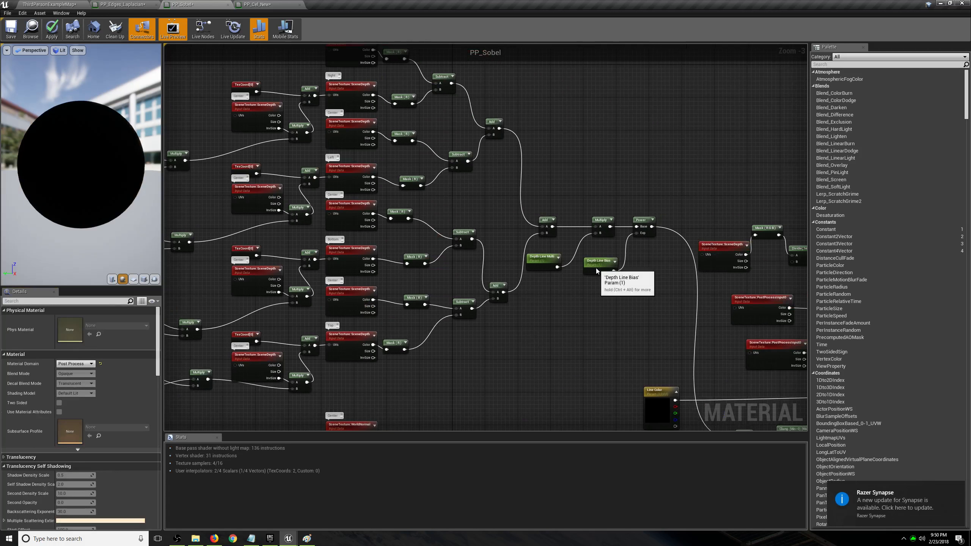
click(594, 267)
ctrl+click(537, 264)
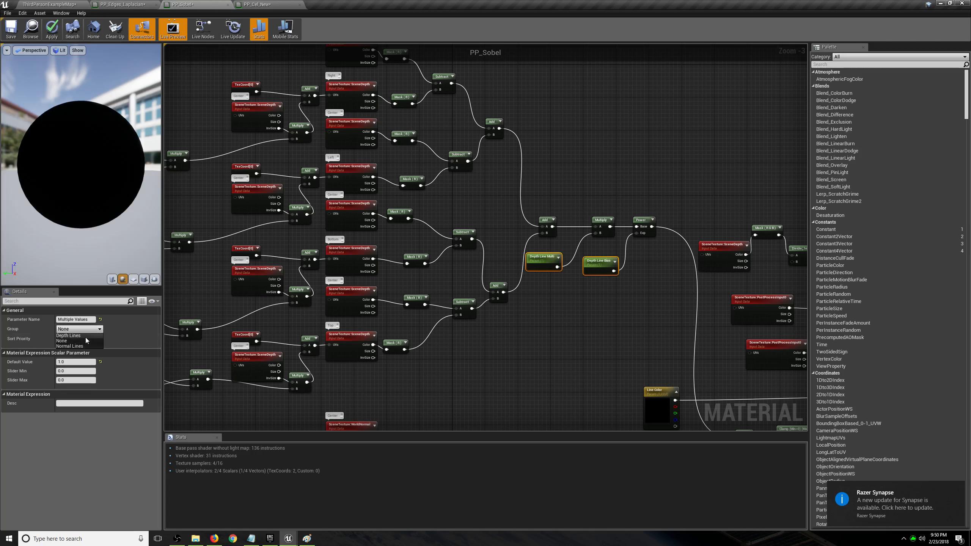
click(83, 336)
click(481, 391)
Put the Normal Line Bias and Normal Line Multi parameters together into the Normal Lines group
right_drag(481, 392, 375, 163)
right_drag(480, 281, 411, 153)
click(440, 317)
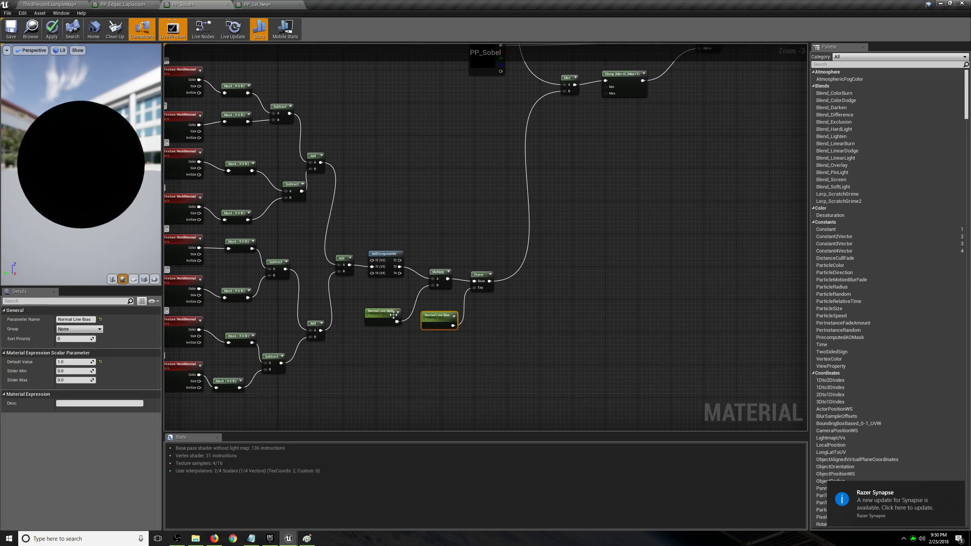
ctrl+click(382, 315)
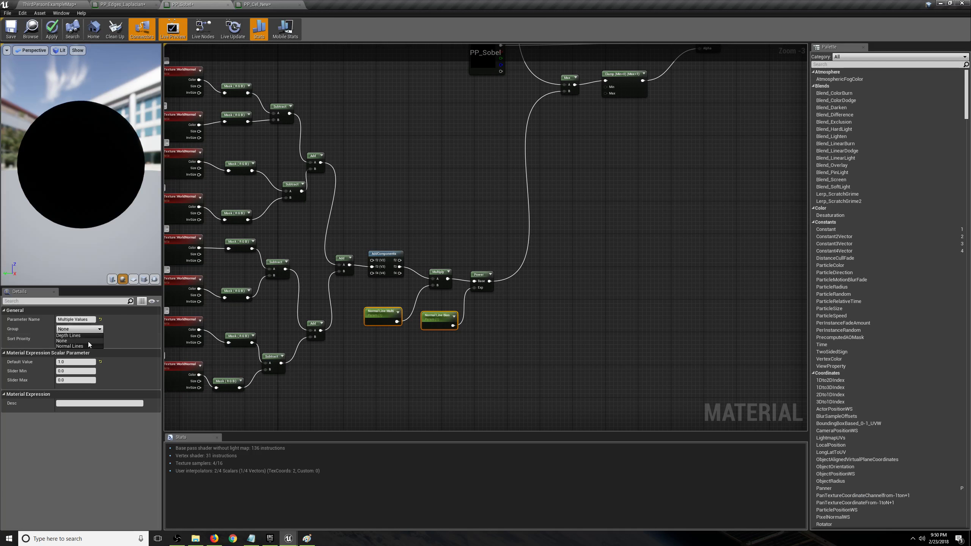
click(85, 345)
click(423, 233)
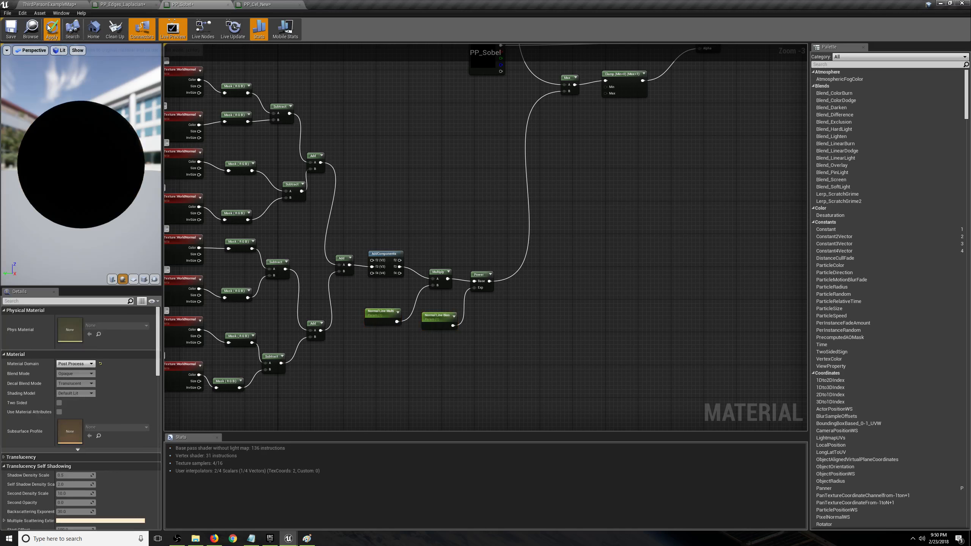
Apply and save PP_Sobel, save PP_Cel_New and PP_Edges_Laplacian, and close all three material editors
click(52, 28)
click(11, 30)
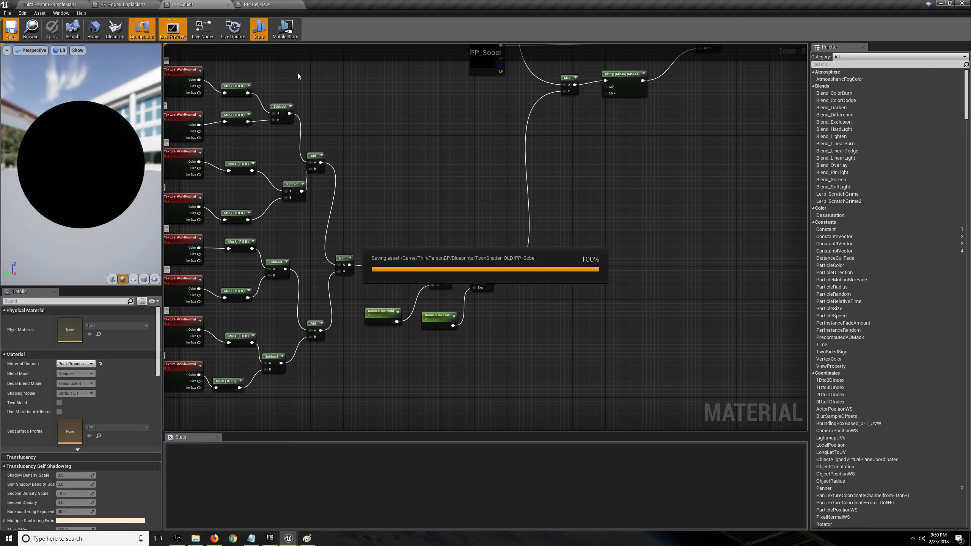
click(257, 4)
click(11, 30)
click(300, 5)
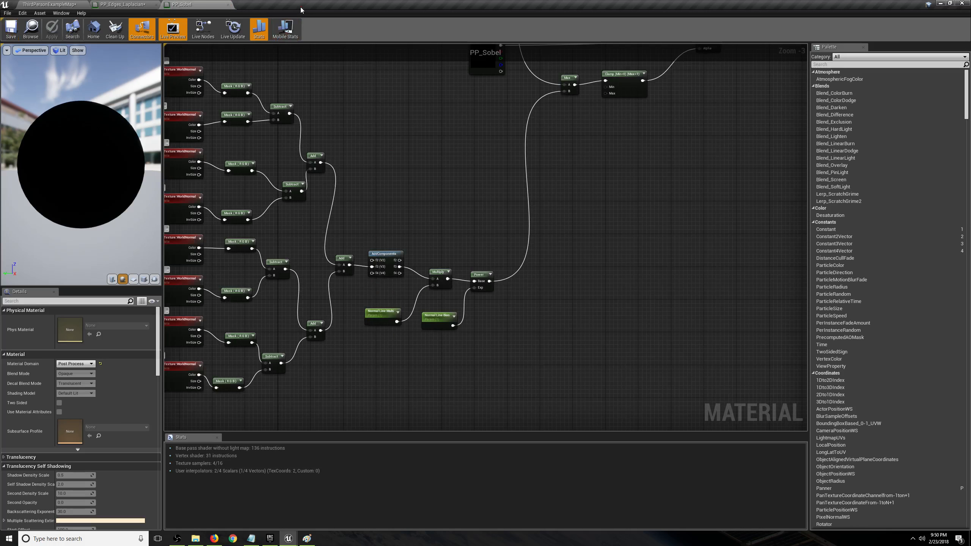
click(228, 5)
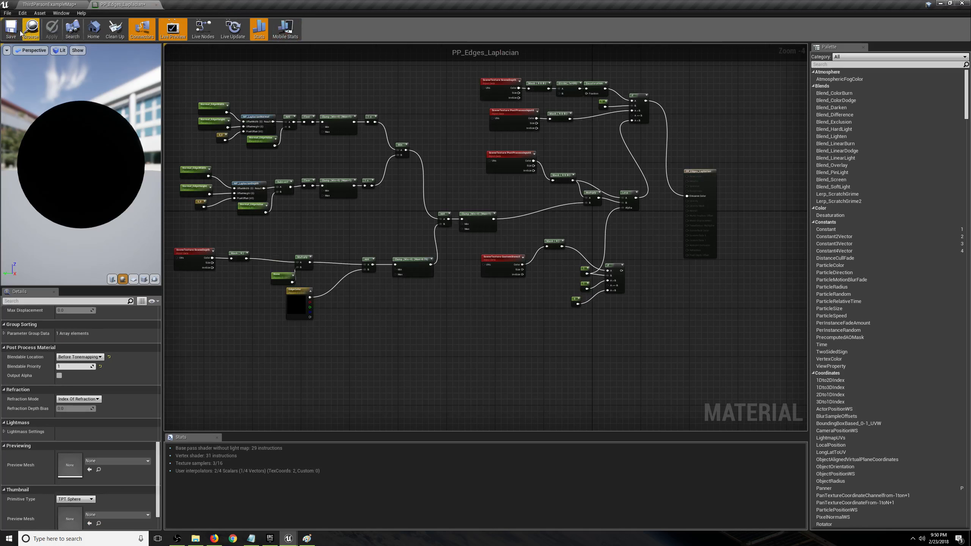
click(11, 30)
click(155, 5)
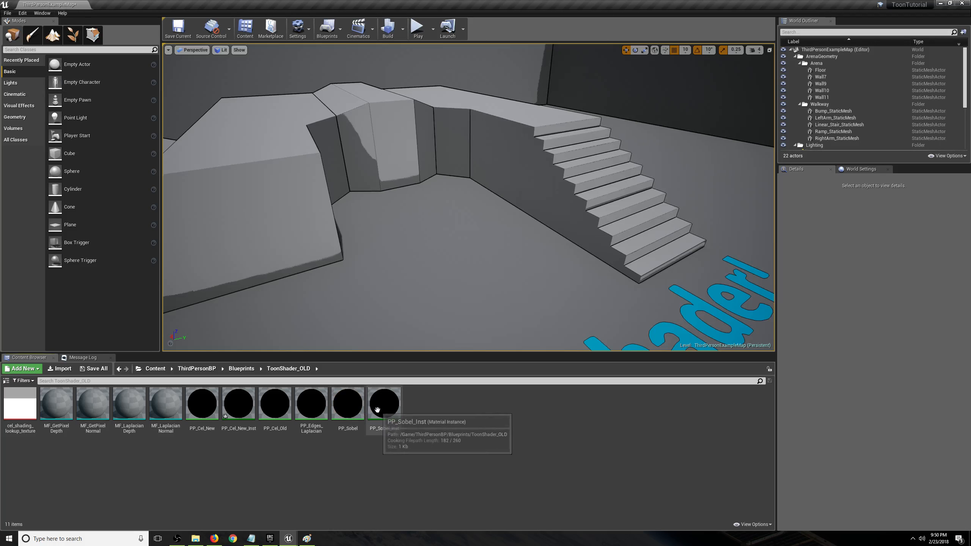
Open the PP_Sobel_Inst and PP_Cel_New_Inst material instances and place their editors in one floating window over the level viewport
click(384, 404)
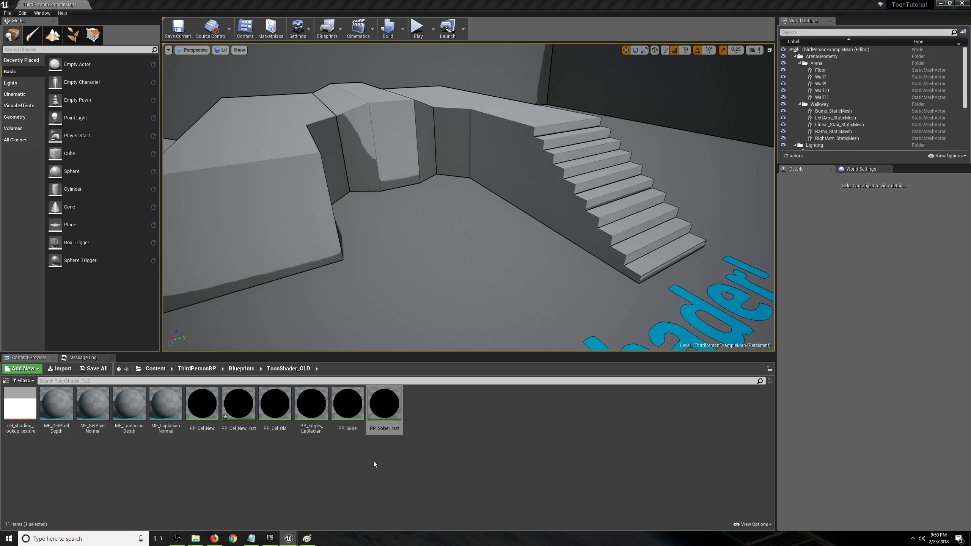
click(254, 410)
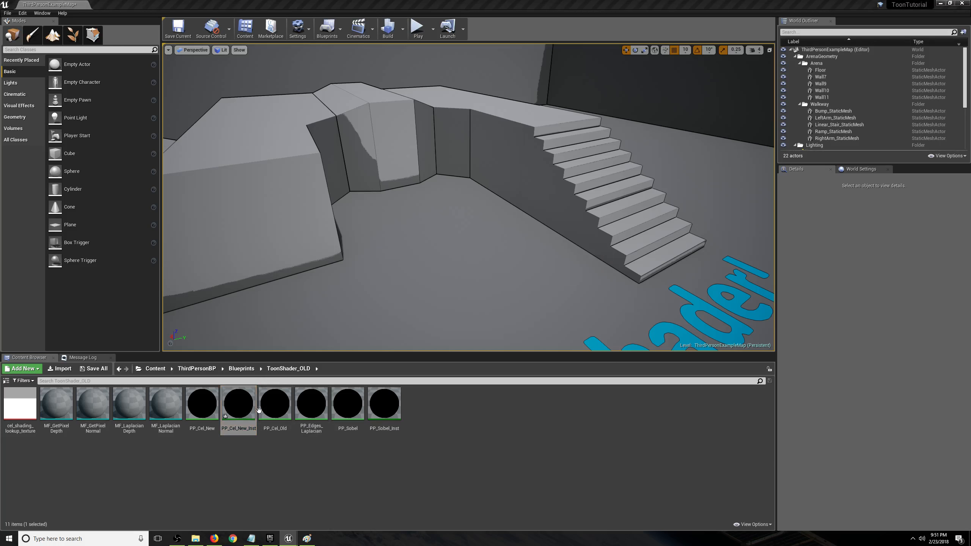
drag(970, 150, 591, 150)
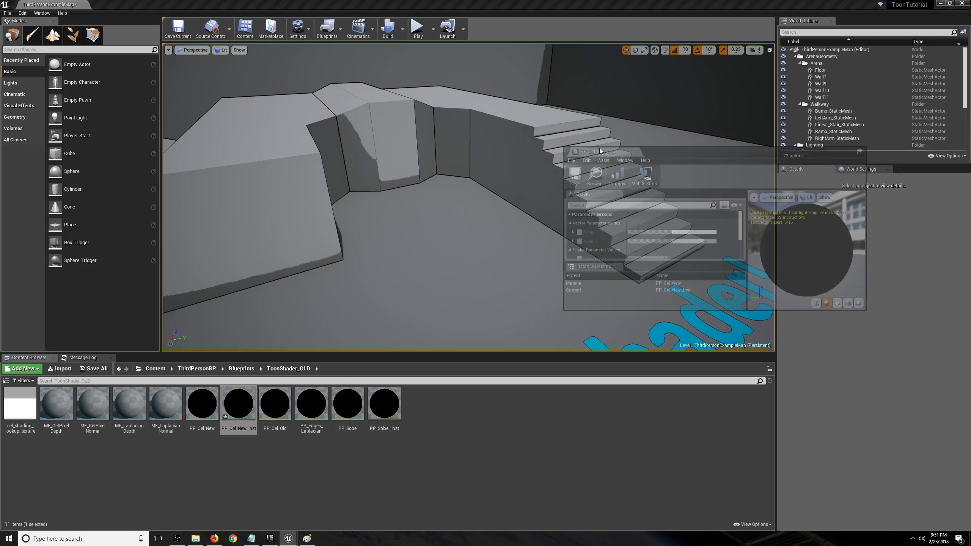
drag(970, 111, 679, 157)
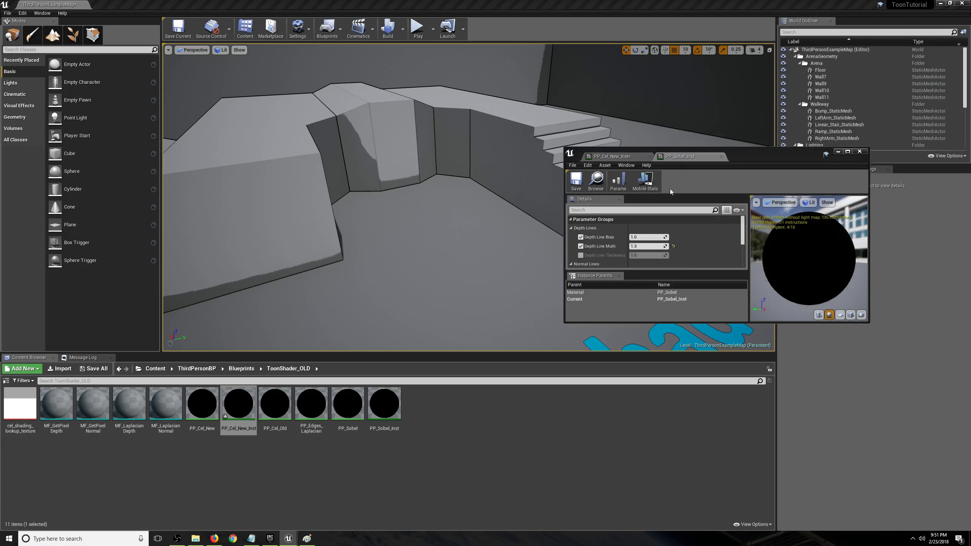
Enable the Depth Line Thickness and Normal Line Thickness overrides in PP_Sobel_Inst
click(581, 255)
scroll(592, 248, down, 2)
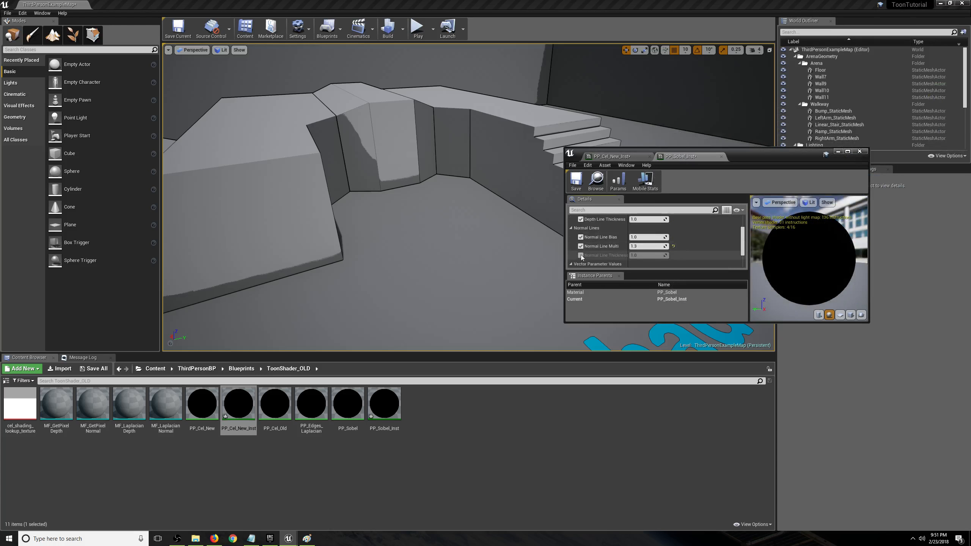
scroll(608, 240, up, 1)
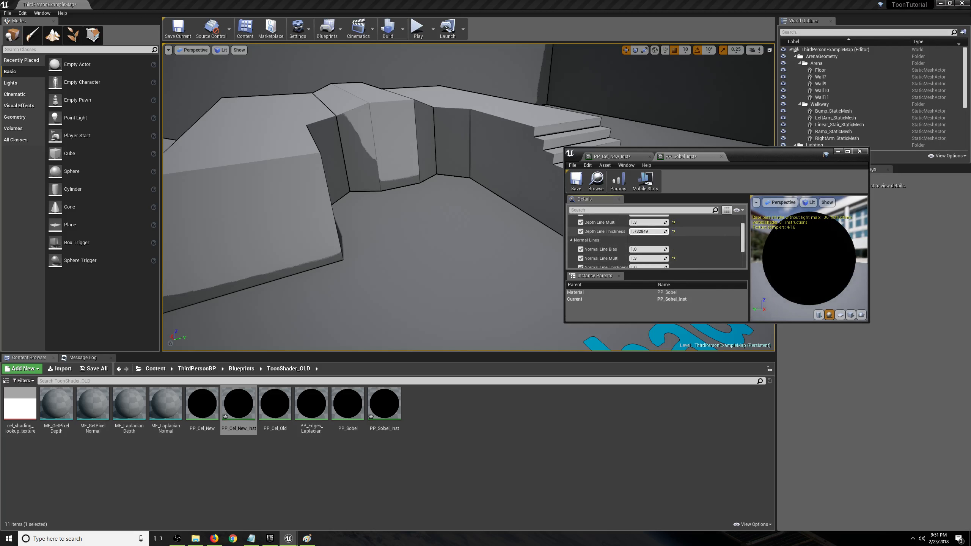
Raise Depth Line Thickness to about 7 and Normal Line Thickness to about 8.2, and inspect the outlines around the walkway and stairs
drag(648, 232, 628, 249)
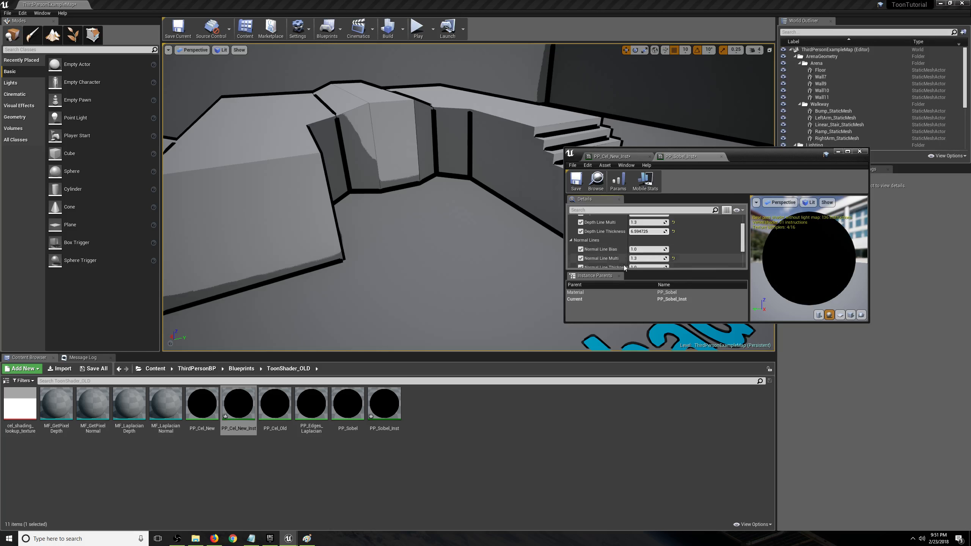
scroll(638, 248, down, 1)
drag(639, 256, 659, 256)
key(s)
mouse_move(526, 245)
right_down()
mouse_move(468, 251)
mouse_move(541, 249)
right_up()
key(d)
key(w)
key(a)
key(w)
key(a)
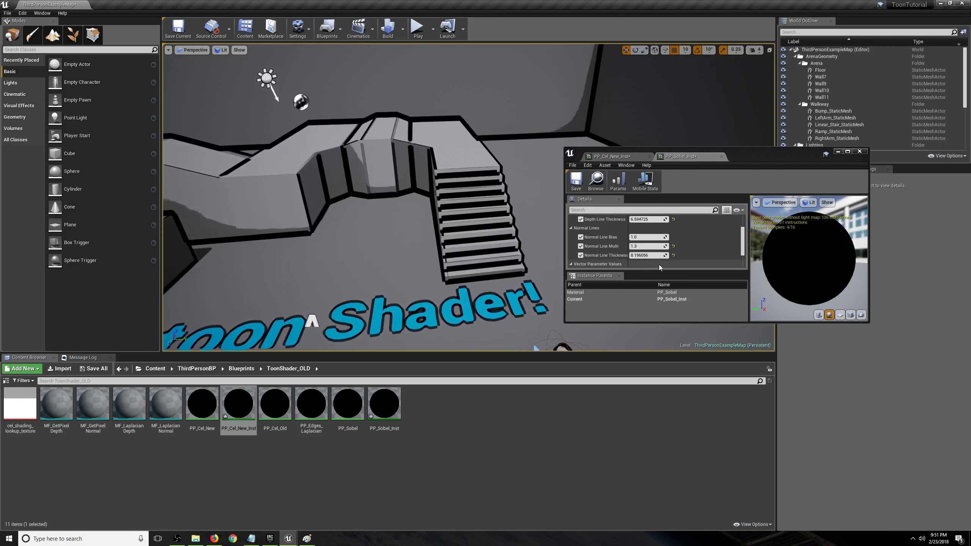
Set Normal Line Thickness and Depth Line Thickness to 2 and inspect the outlines on the mannequin up close
click(643, 256)
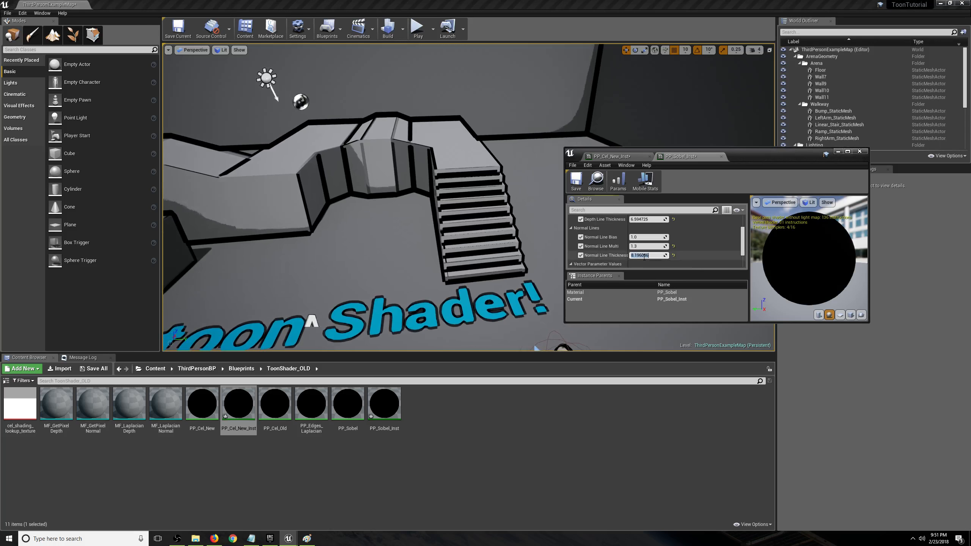
click(642, 220)
text(2)
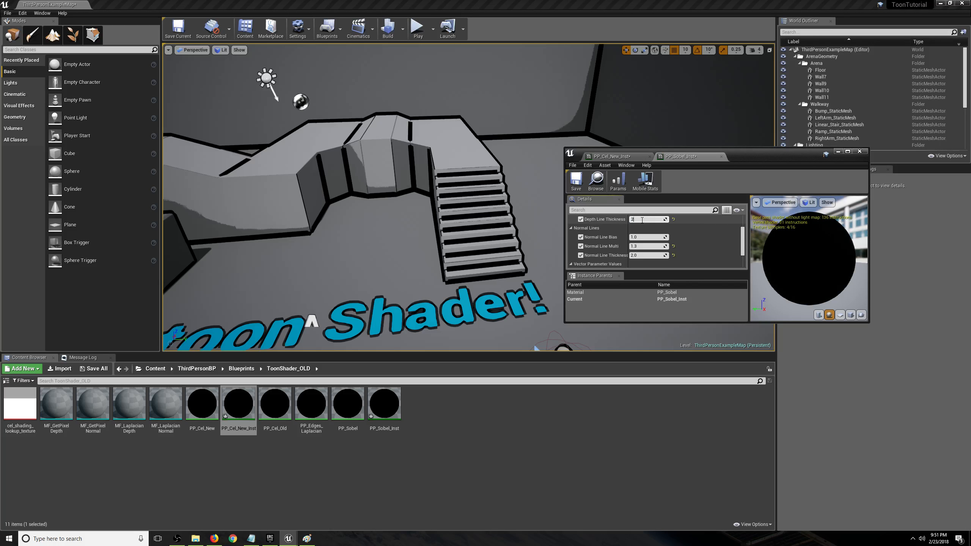
key(Return)
mouse_move(466, 228)
right_down()
mouse_move(329, 248)
mouse_move(298, 241)
mouse_move(466, 229)
right_up()
key(w)
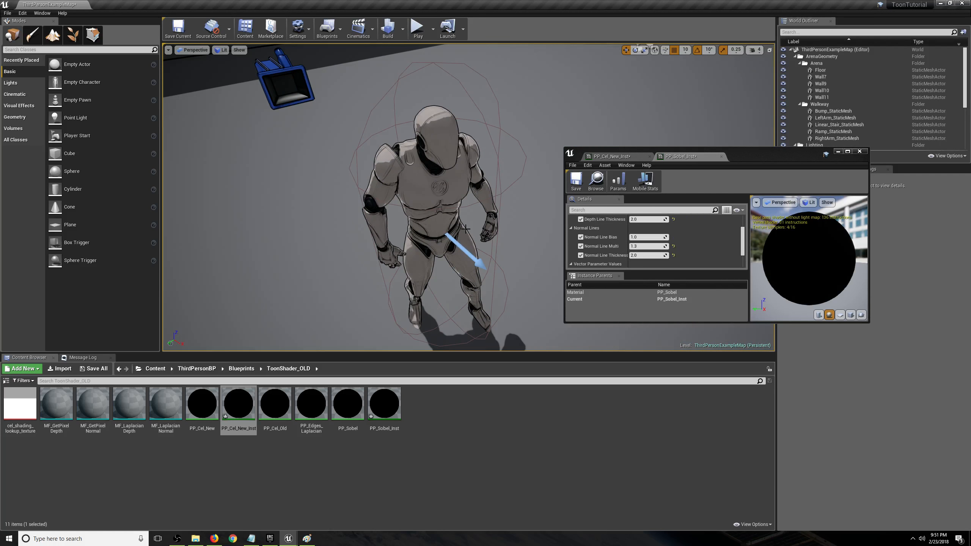
Set Normal Line Thickness and Depth Line Thickness to 1 in PP_Sobel_Inst
click(636, 264)
text(1)
key(Return)
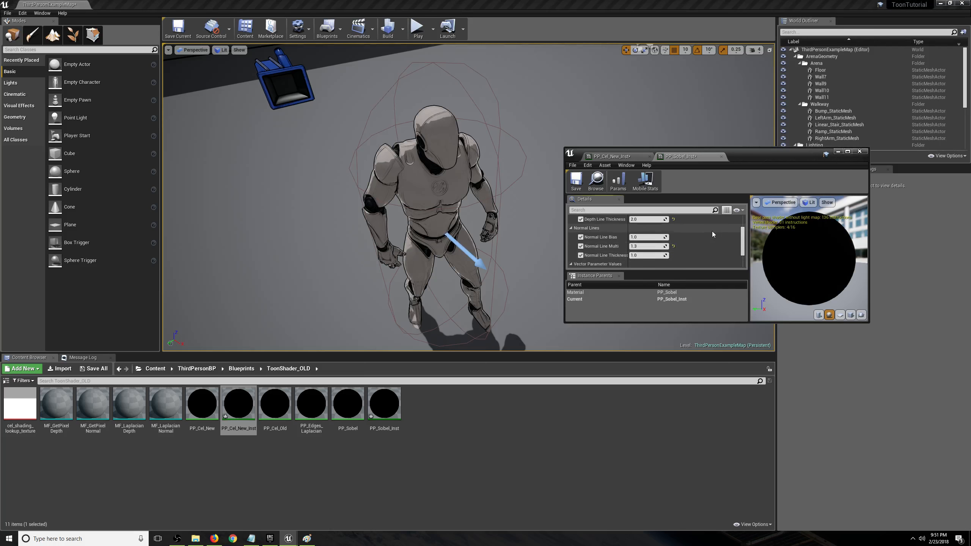
click(650, 220)
text(1)
key(Return)
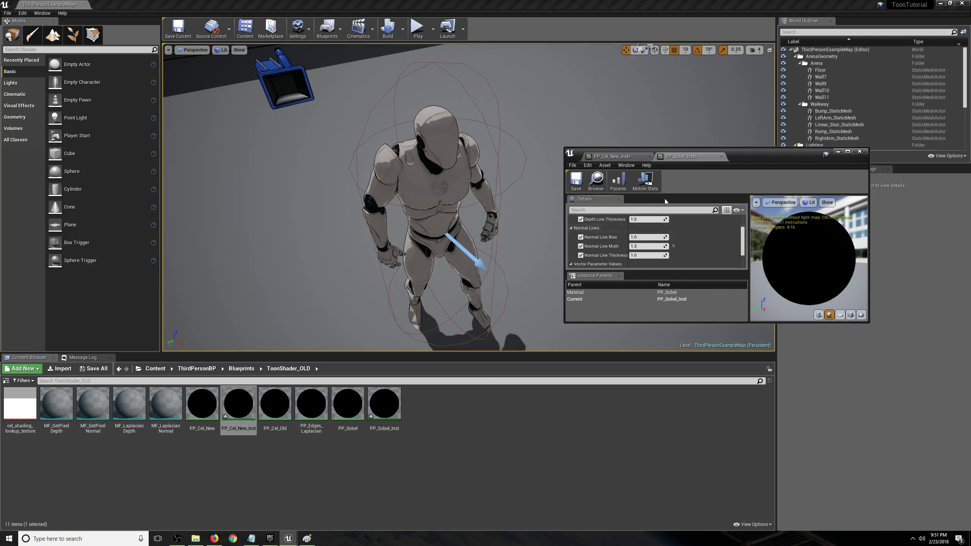
Save PP_Sobel_Inst and PP_Cel_New_Inst, and close both material instance editors
key(ctrl+s)
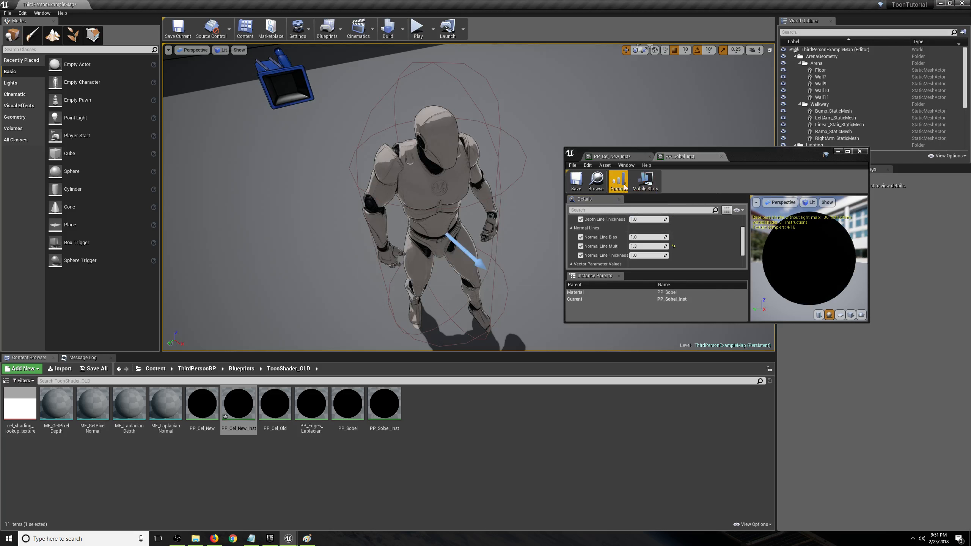
click(639, 157)
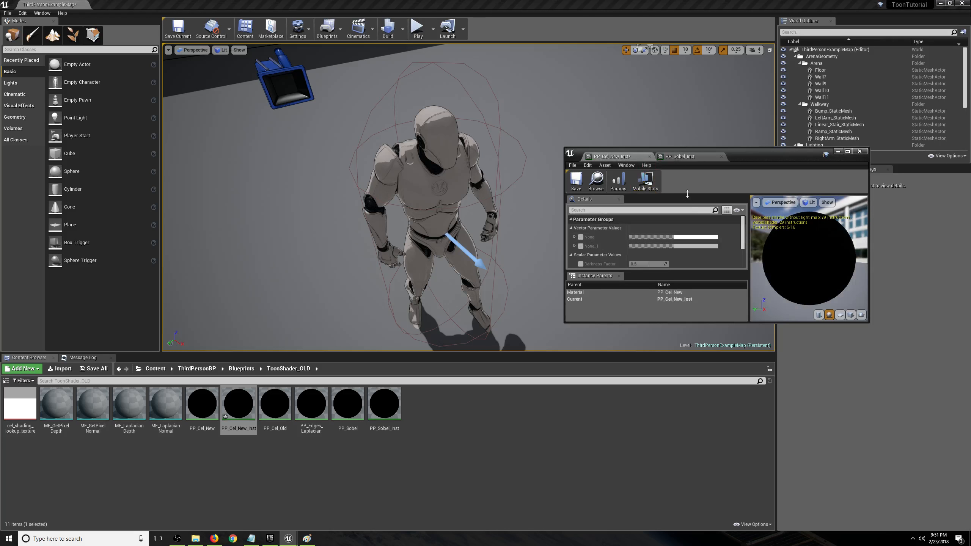
click(575, 180)
click(649, 156)
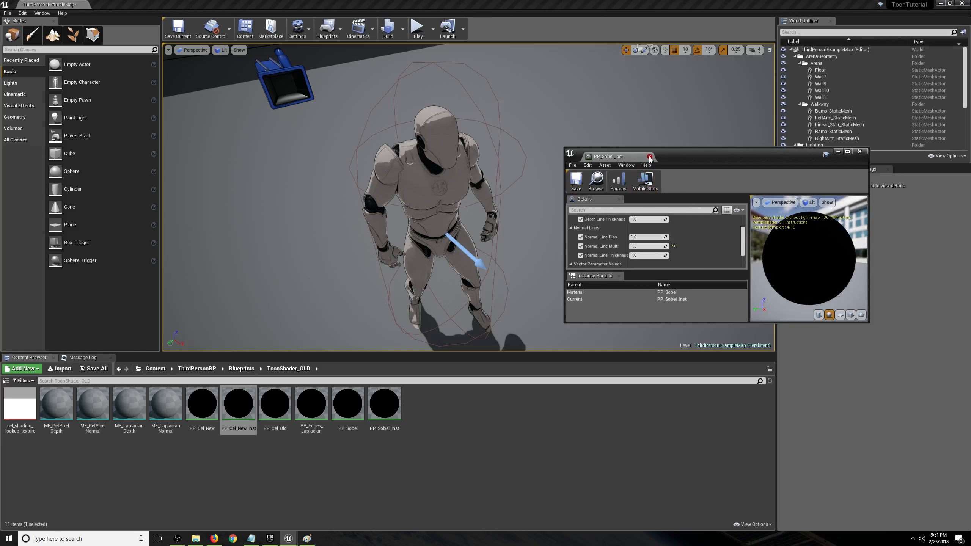
click(650, 157)
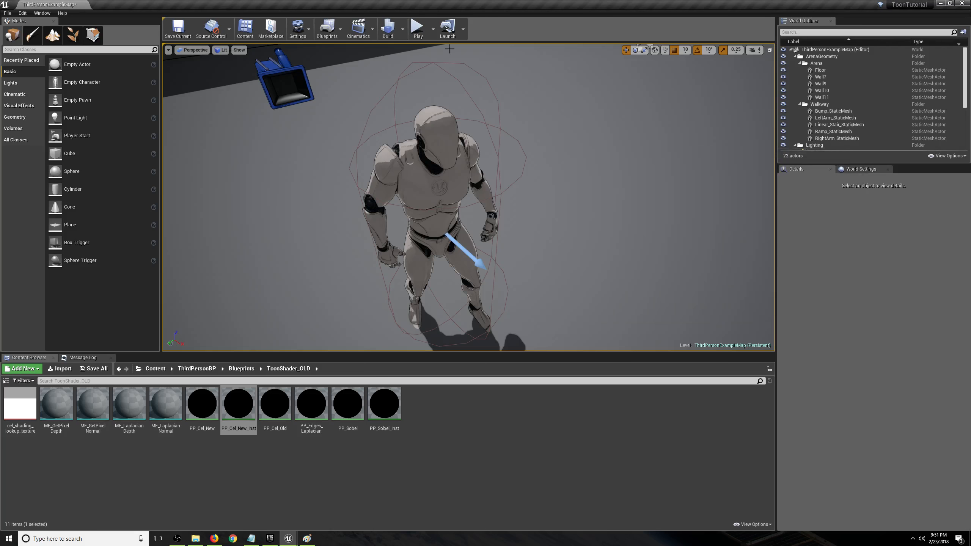
Play the level, run and jump the character around the stairs and walkway to examine the shader, and end the play session
click(418, 28)
key(w)
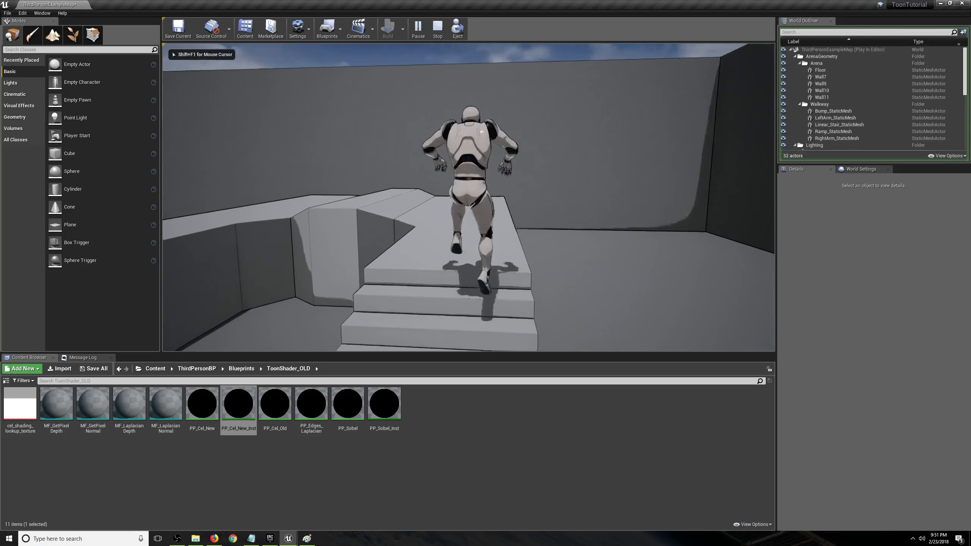
key(w)
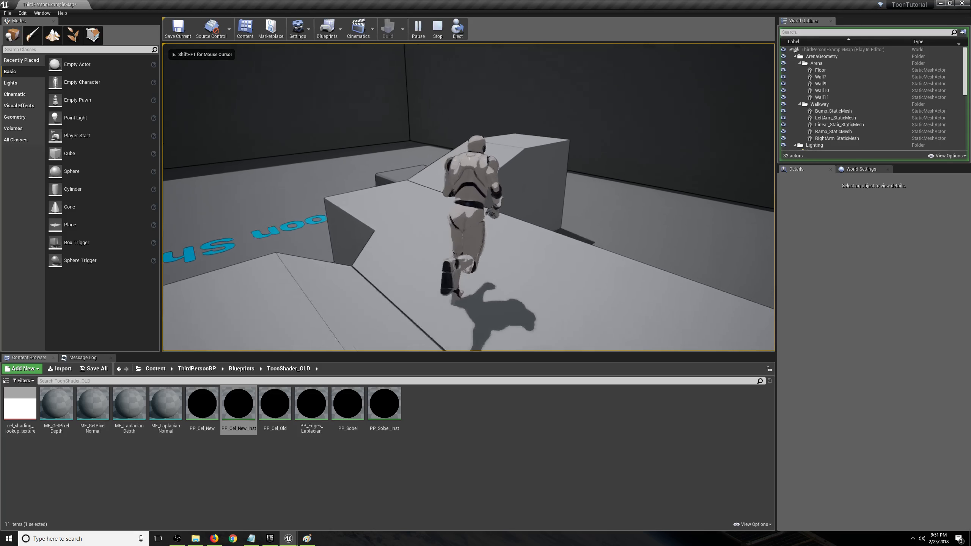
key(w)
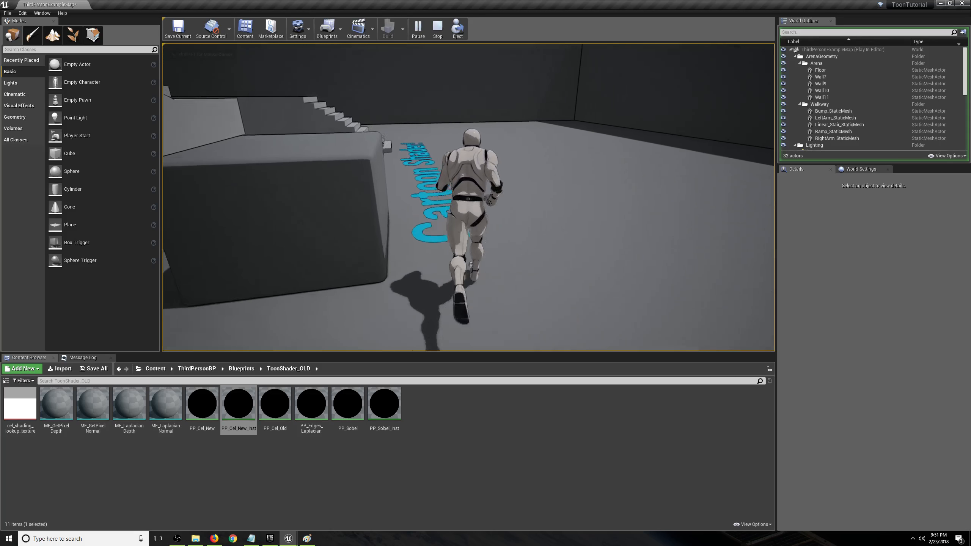
key(w)
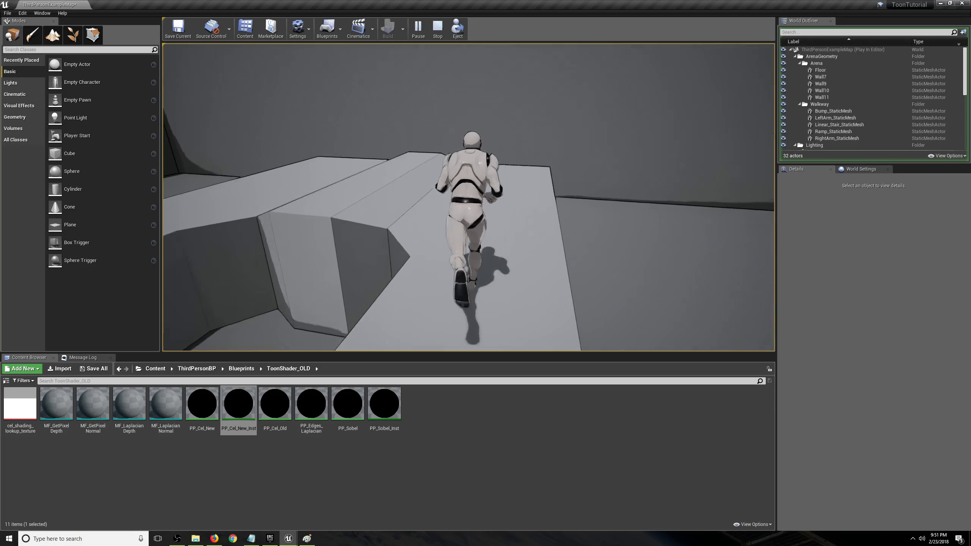
key(w)
key(space)
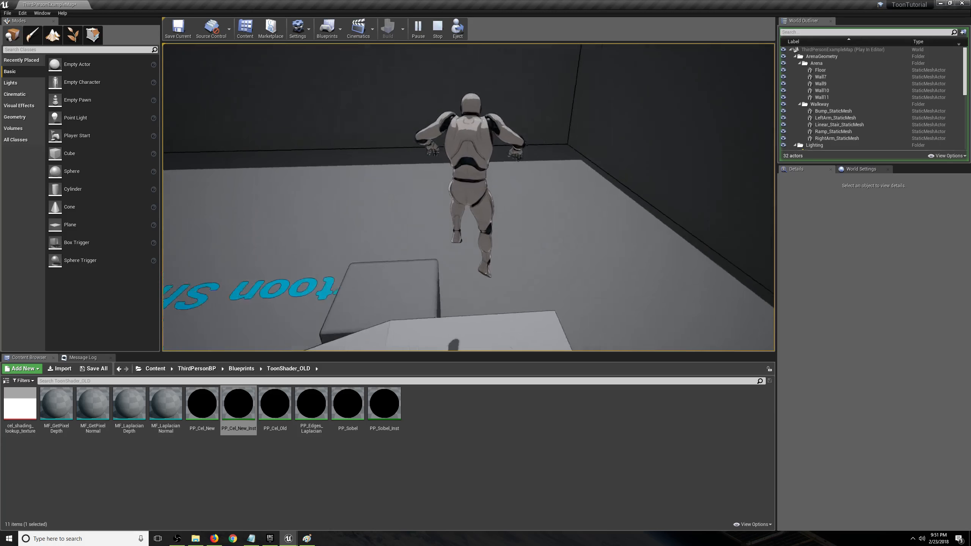
key(w)
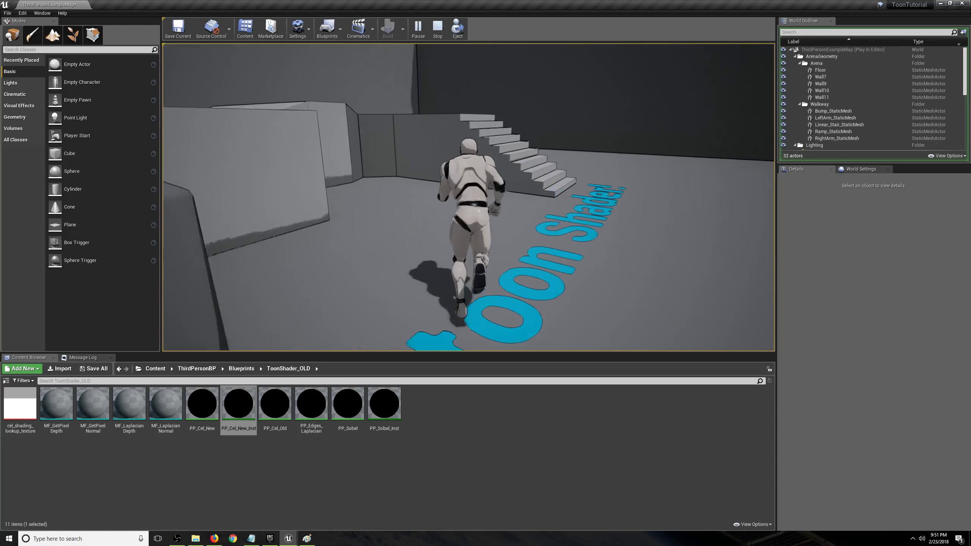
key(w)
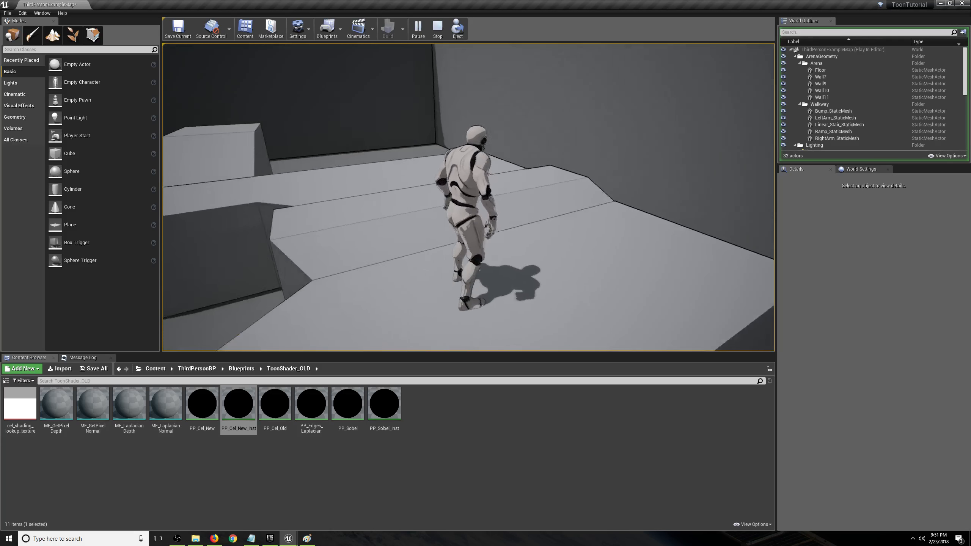
key(w)
key(Escape)
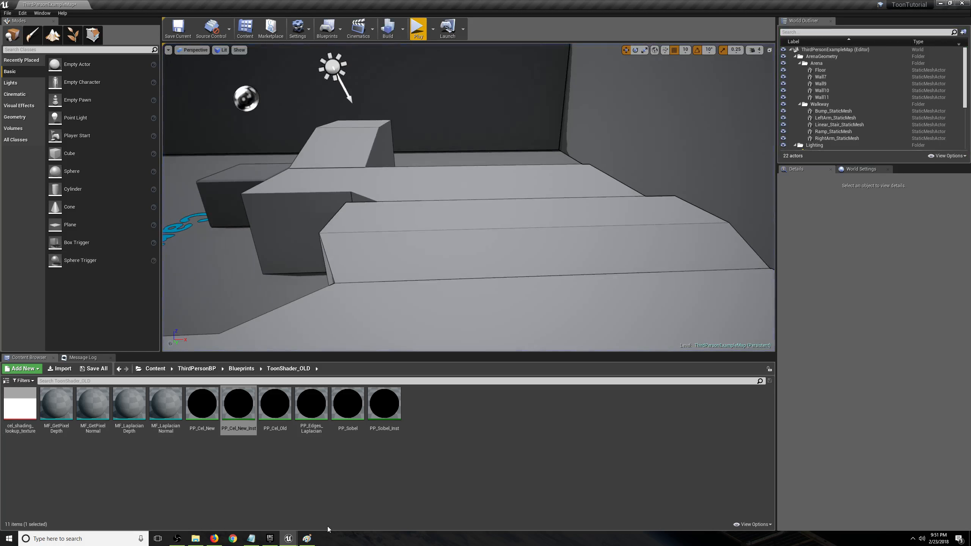